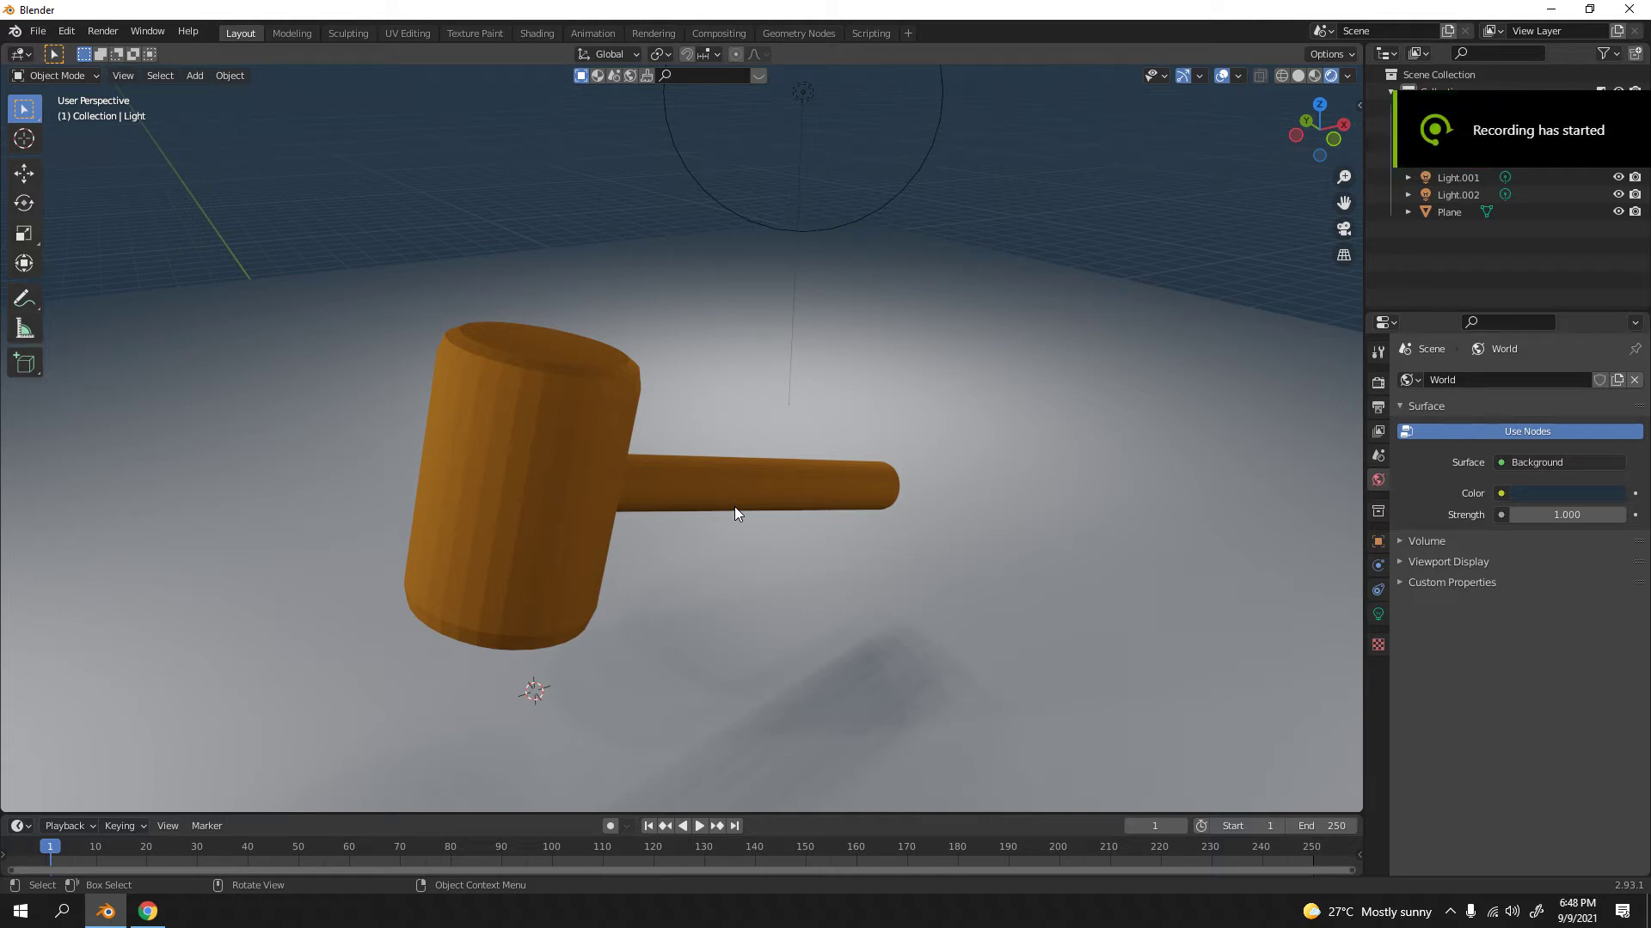
- Orbit around the finished mallet and select its head and handle to inspect them
middle_click_drag(719, 515, 557, 405)
scroll(651, 505, "up", 3)
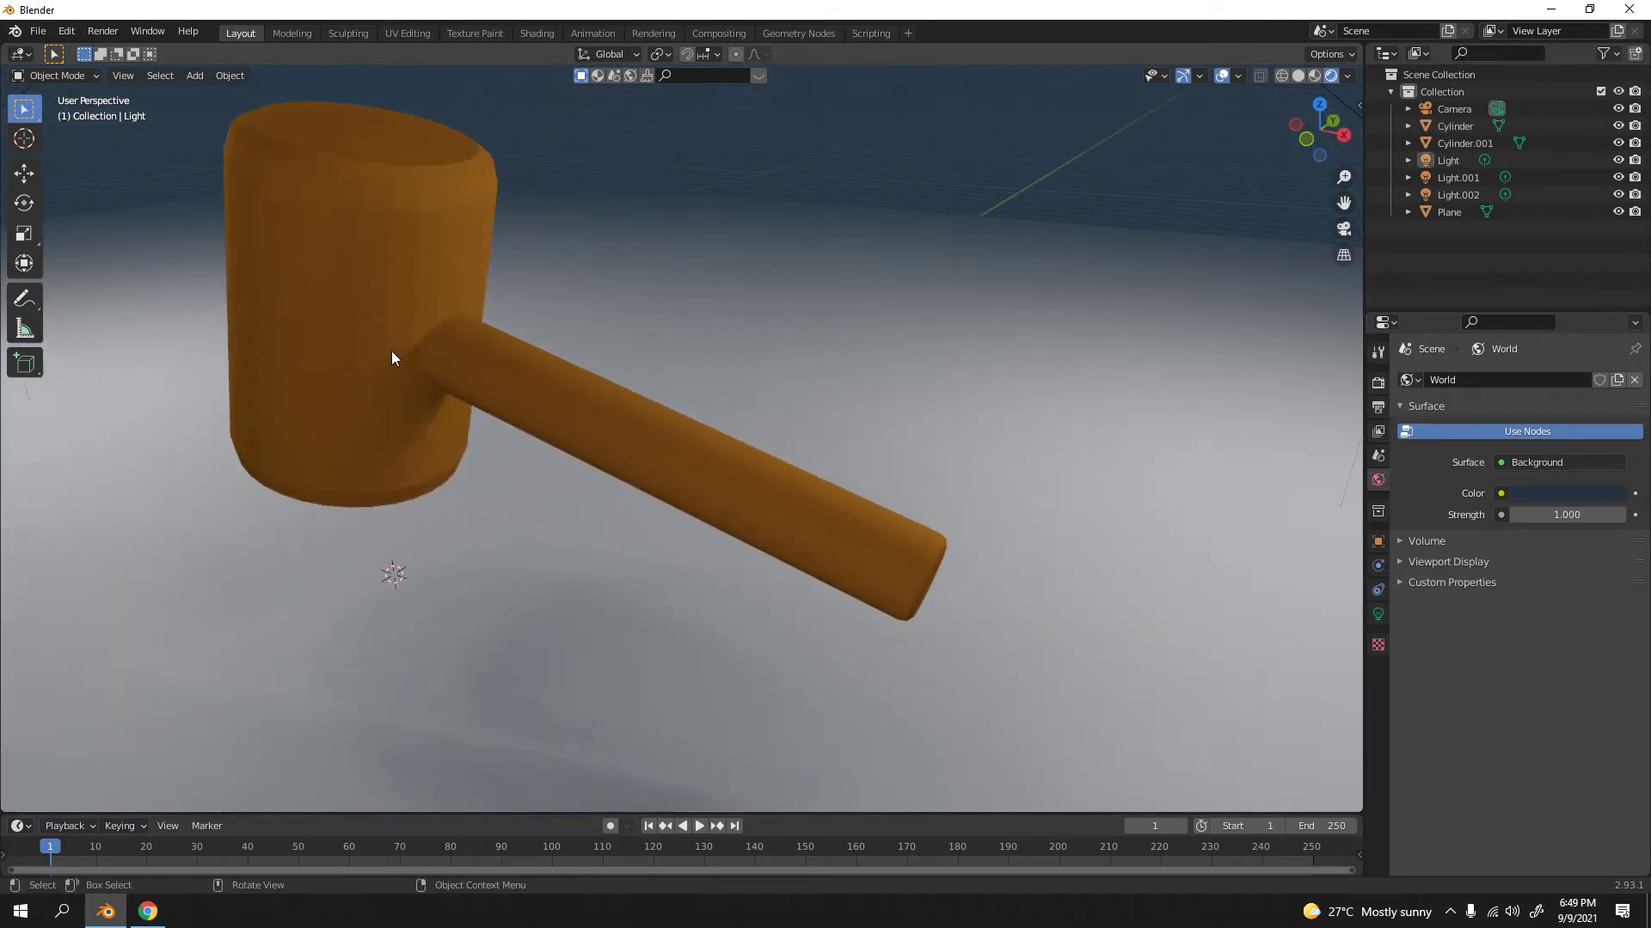
middle_click_drag(391, 358, 569, 447)
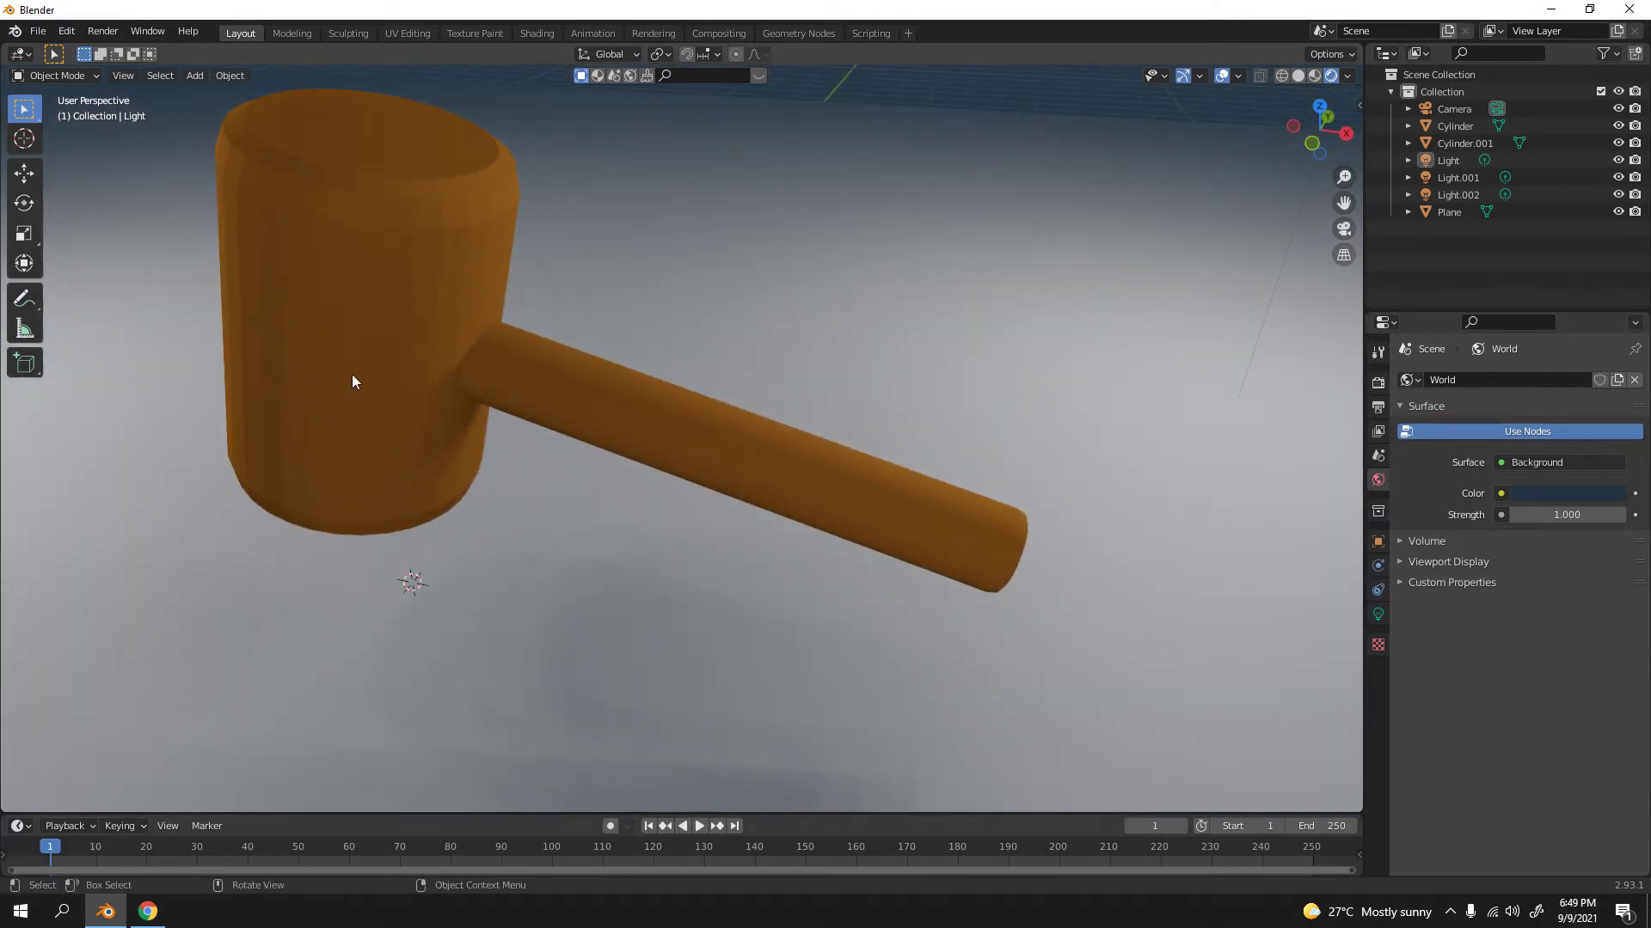
scroll(353, 378, "down", 3)
middle_click_drag(405, 361, 478, 348)
scroll(574, 397, "up", 6)
scroll(571, 392, "down", 3)
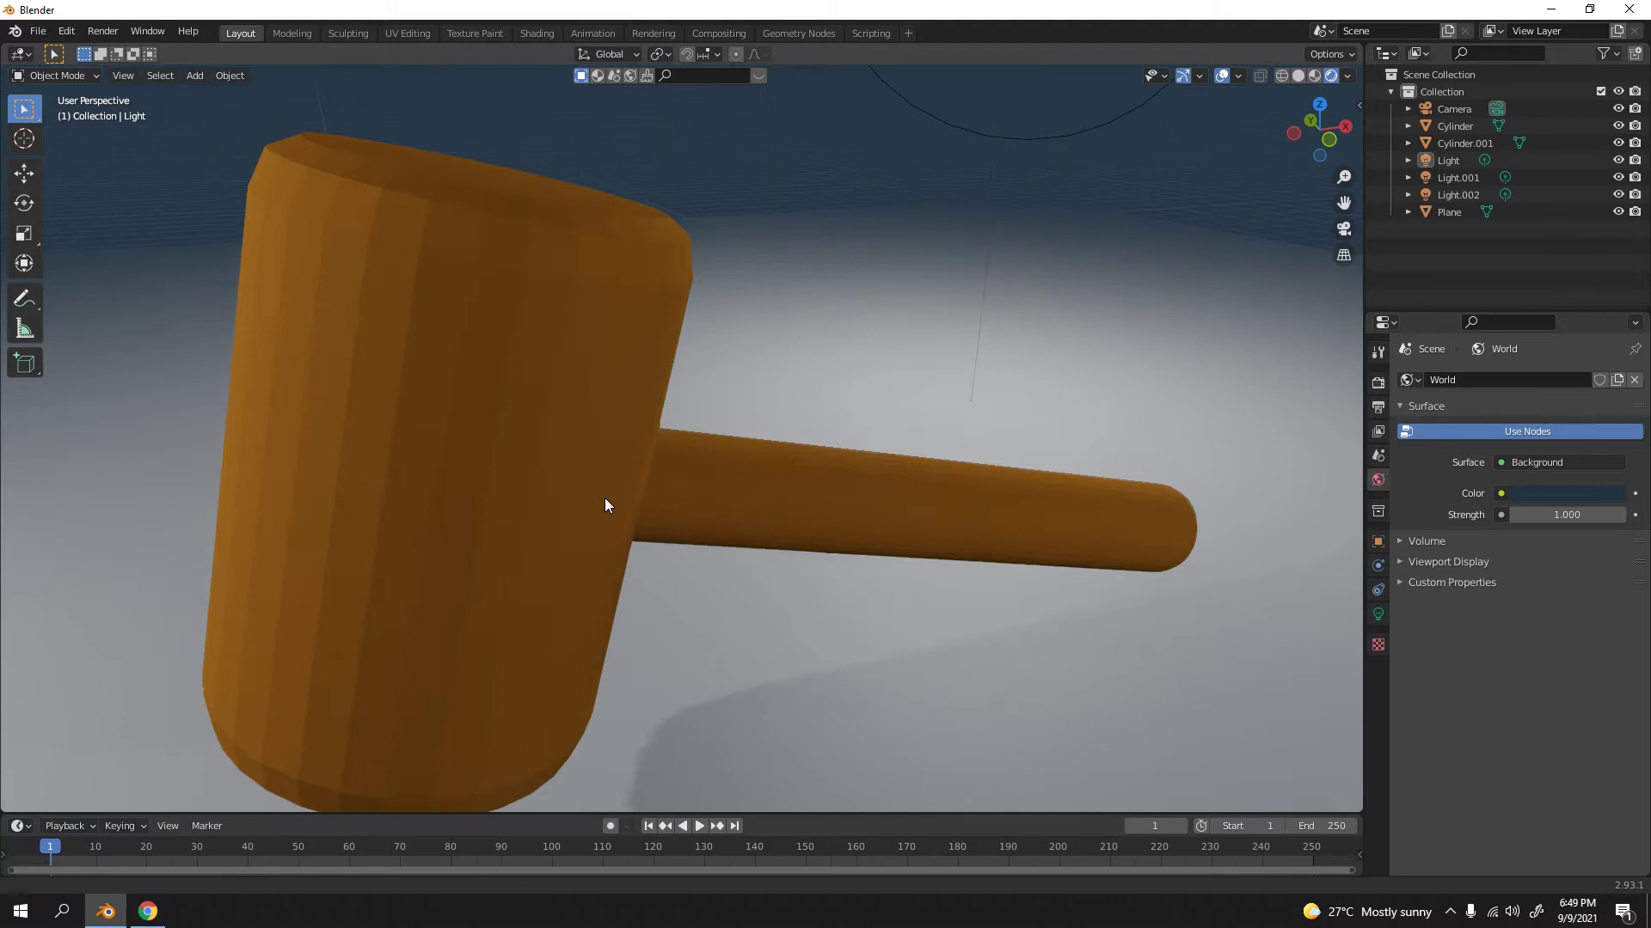
middle_click_drag(604, 504, 582, 472)
scroll(392, 421, "up", 3)
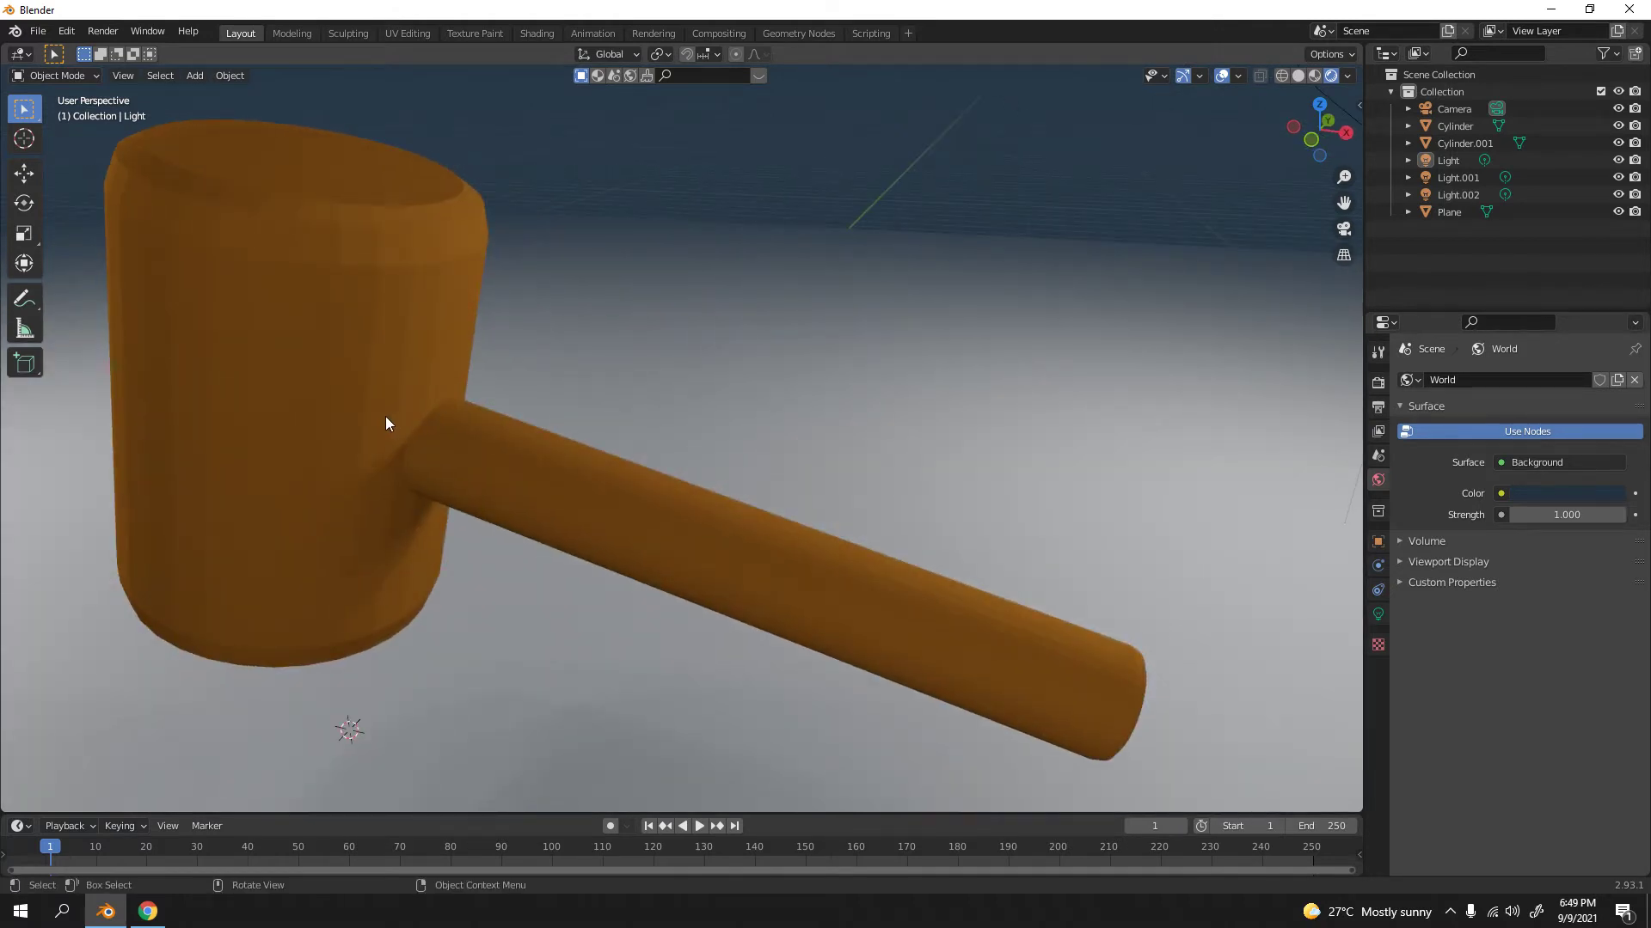
left_click(390, 427)
left_click(431, 450)
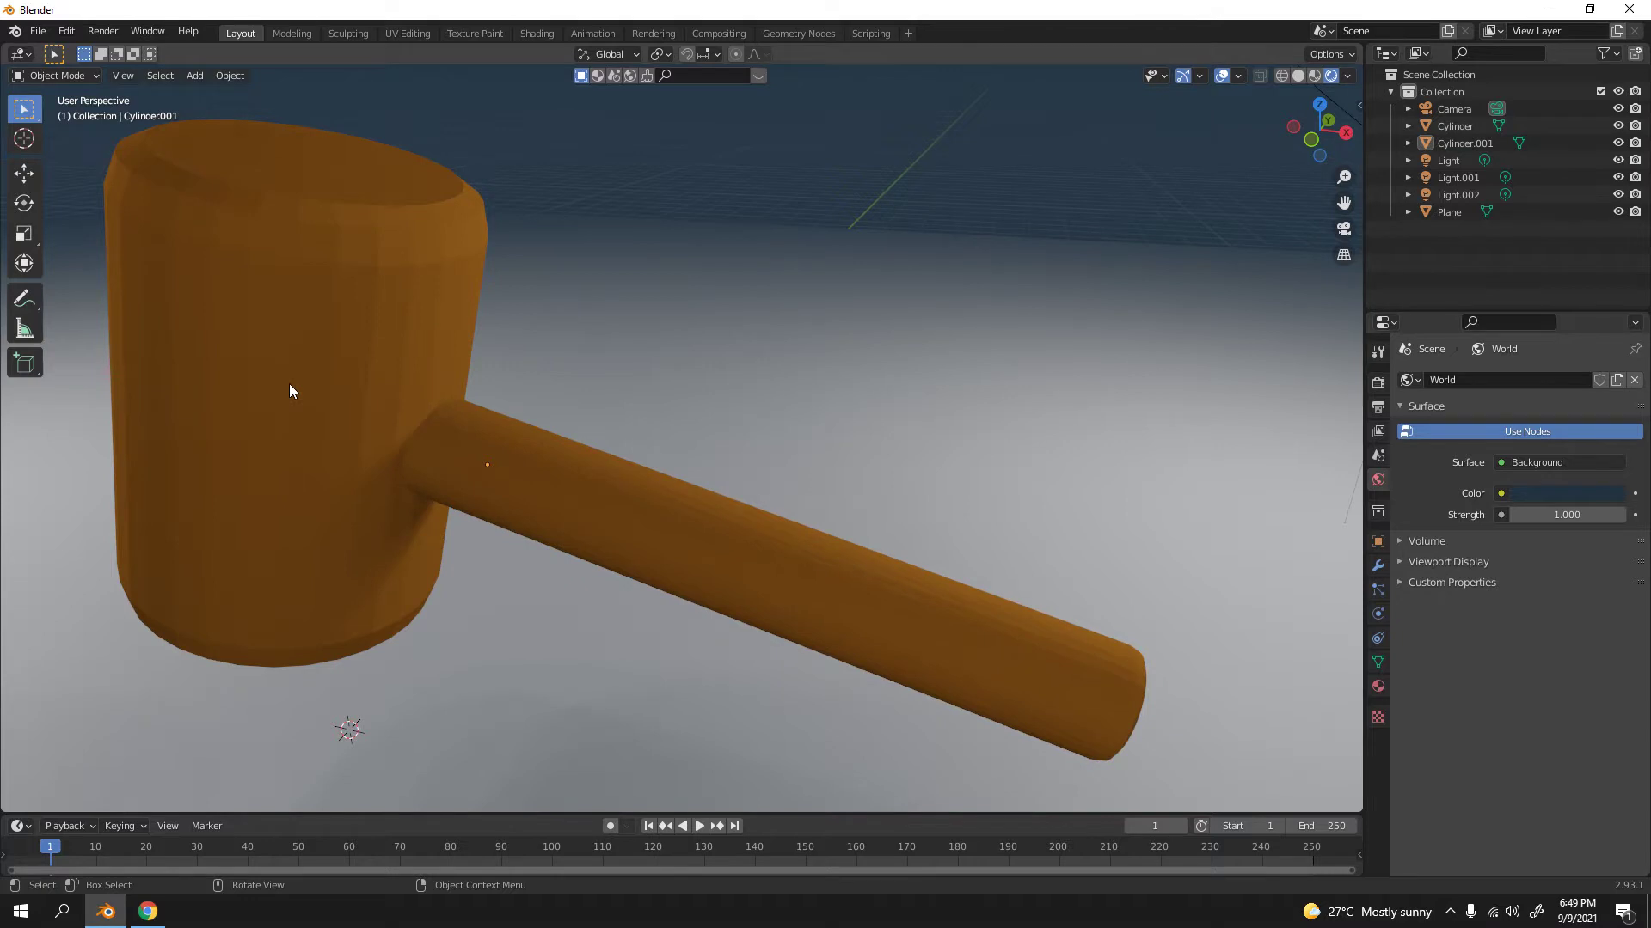
scroll(289, 391, "down", 3)
middle_click_drag(289, 391, 421, 398)
middle_click_drag(570, 435, 533, 446)
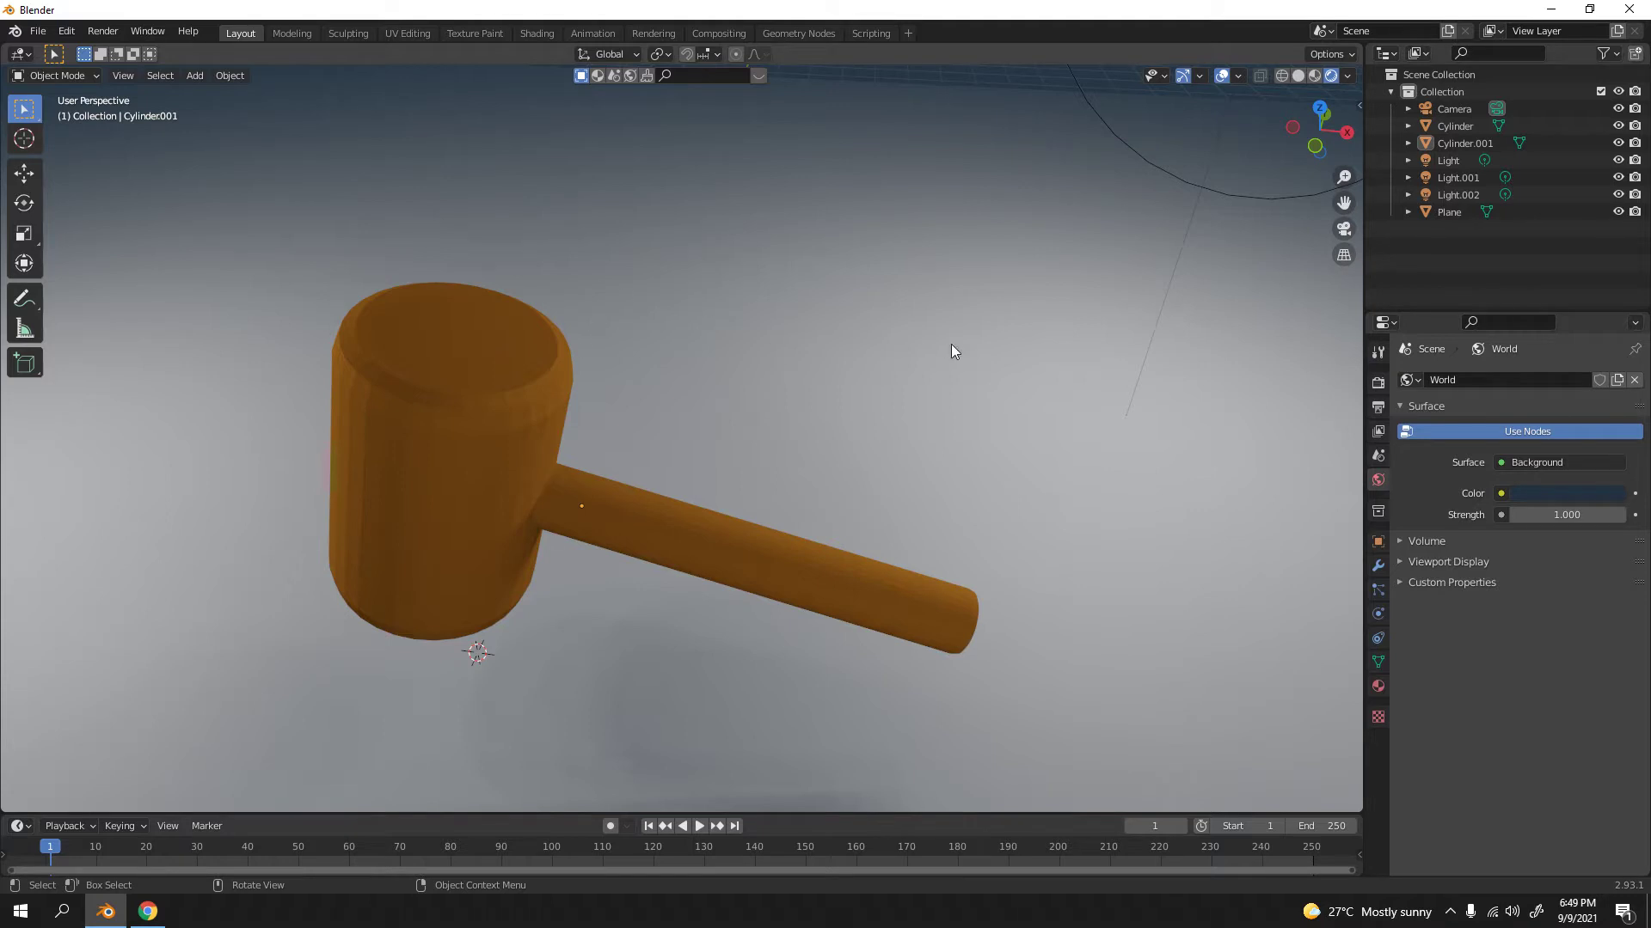
- Start a new General scene, discarding the mallet without saving
key("ctrl+n")
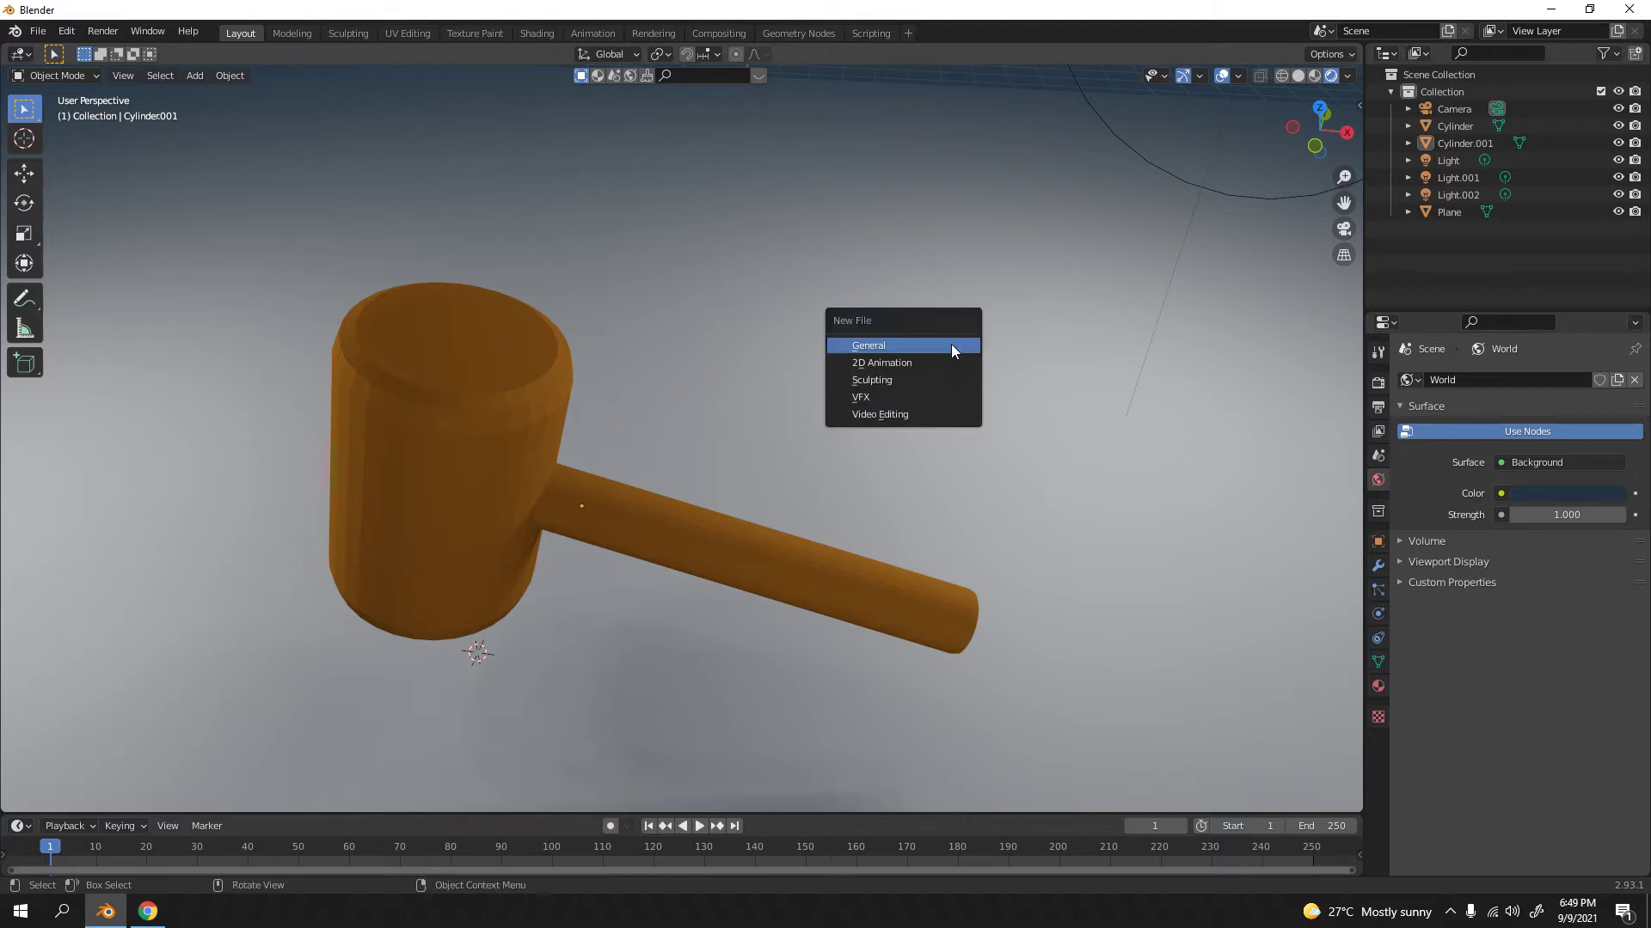
left_click(951, 344)
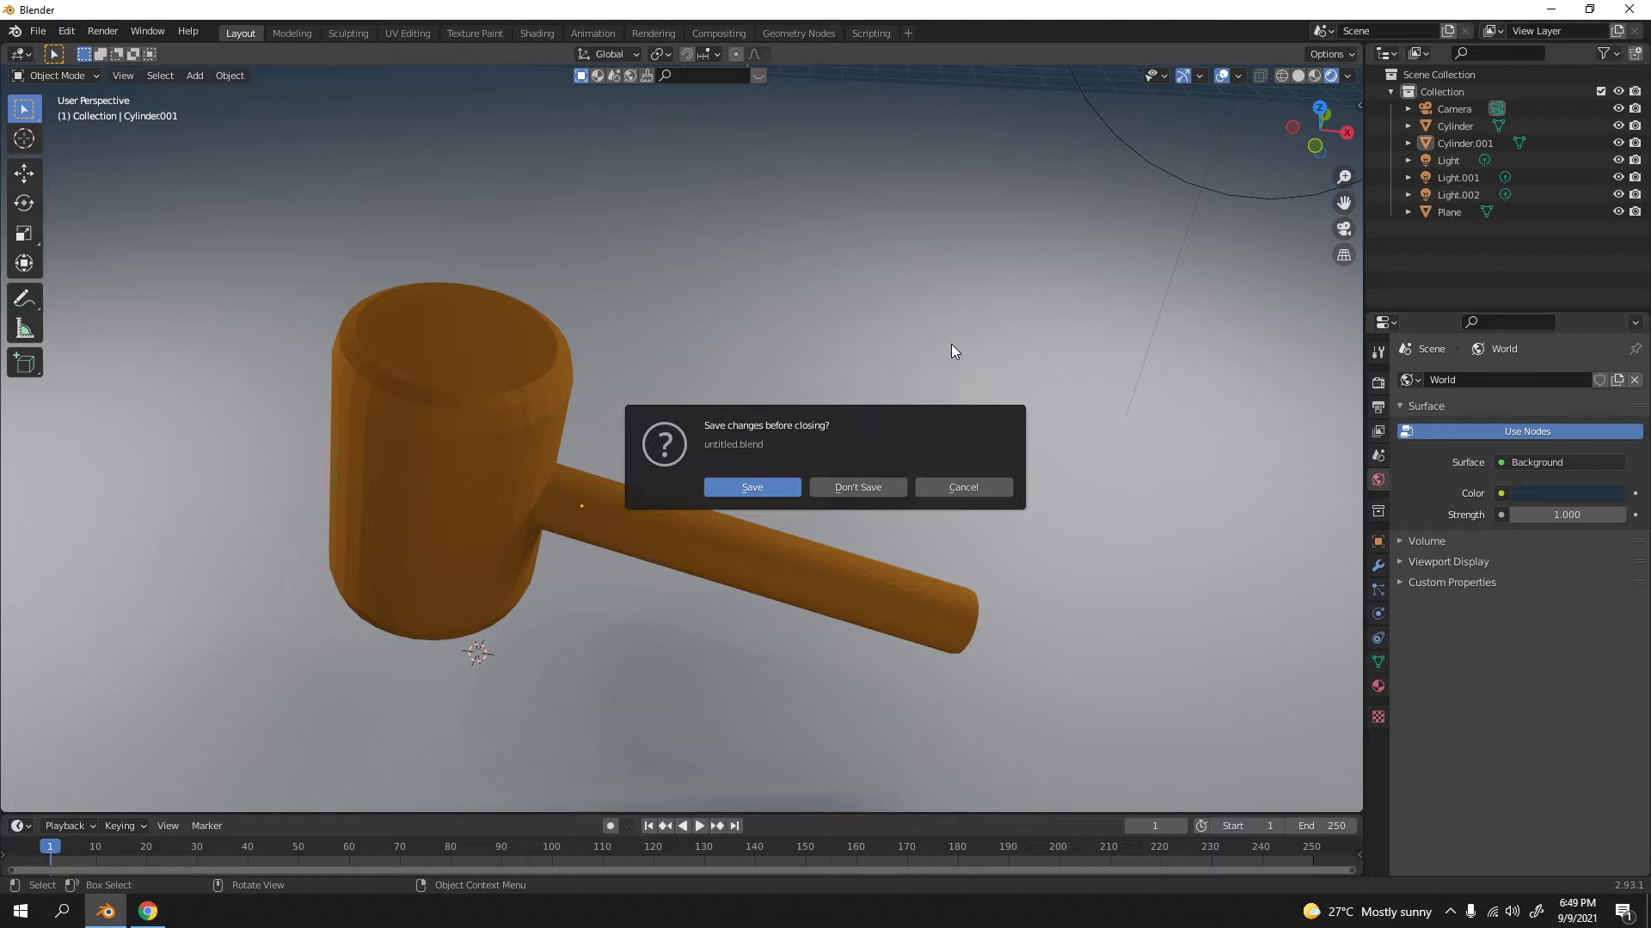
left_click(848, 488)
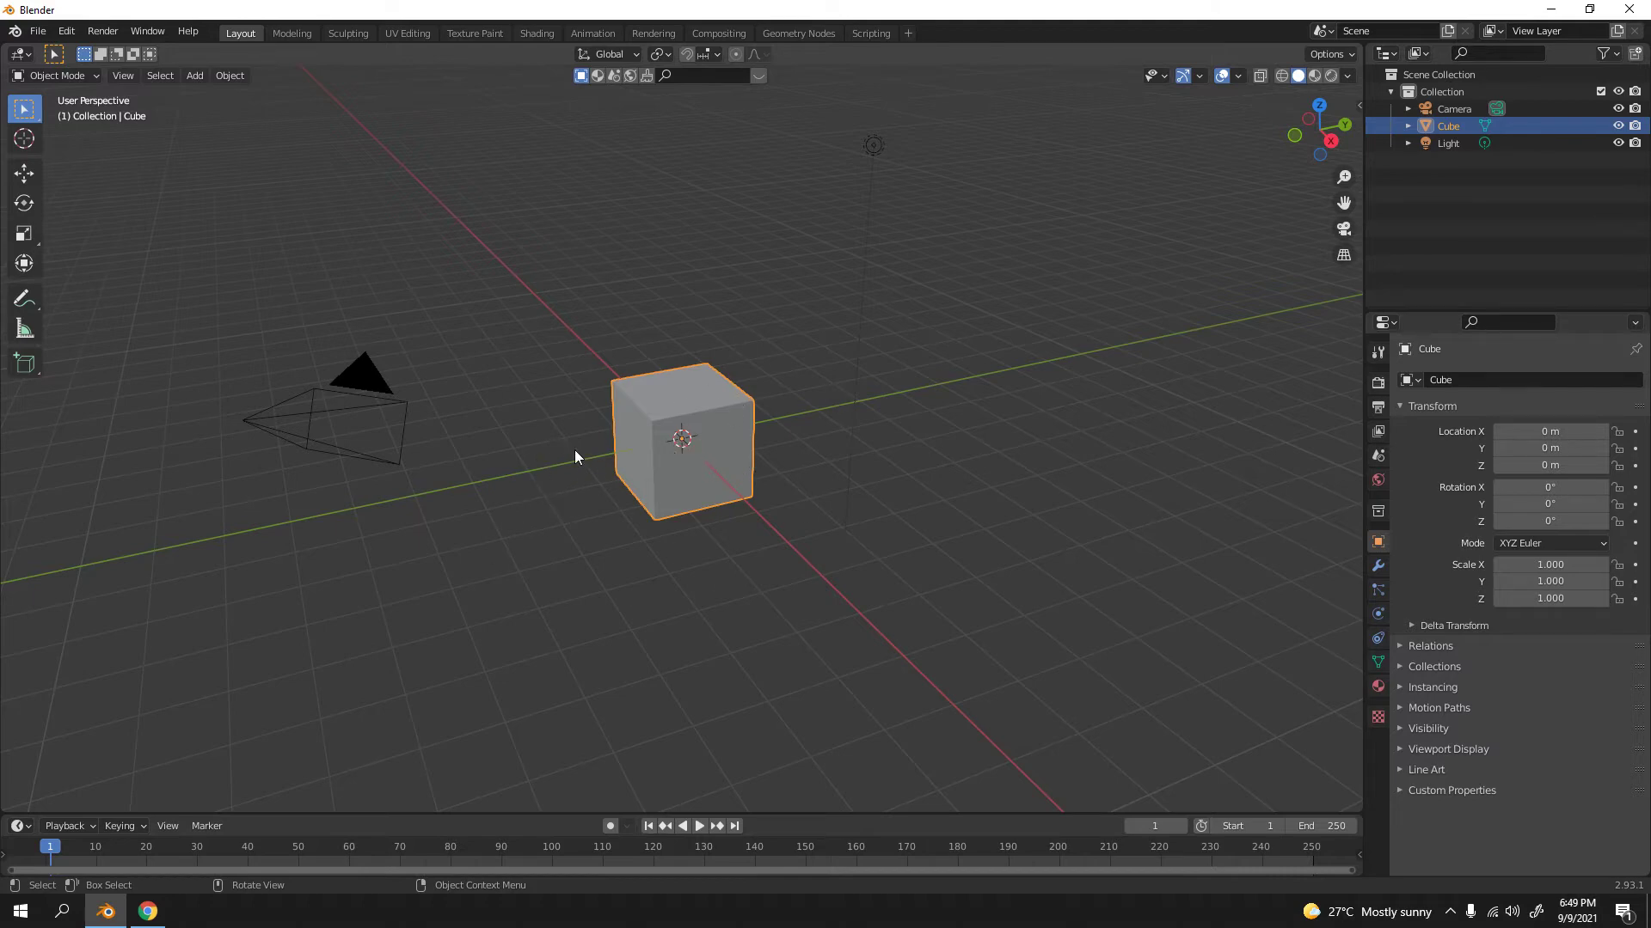
- Delete the default cube, hide the light and camera, and switch to front orthographic view
key("Delete")
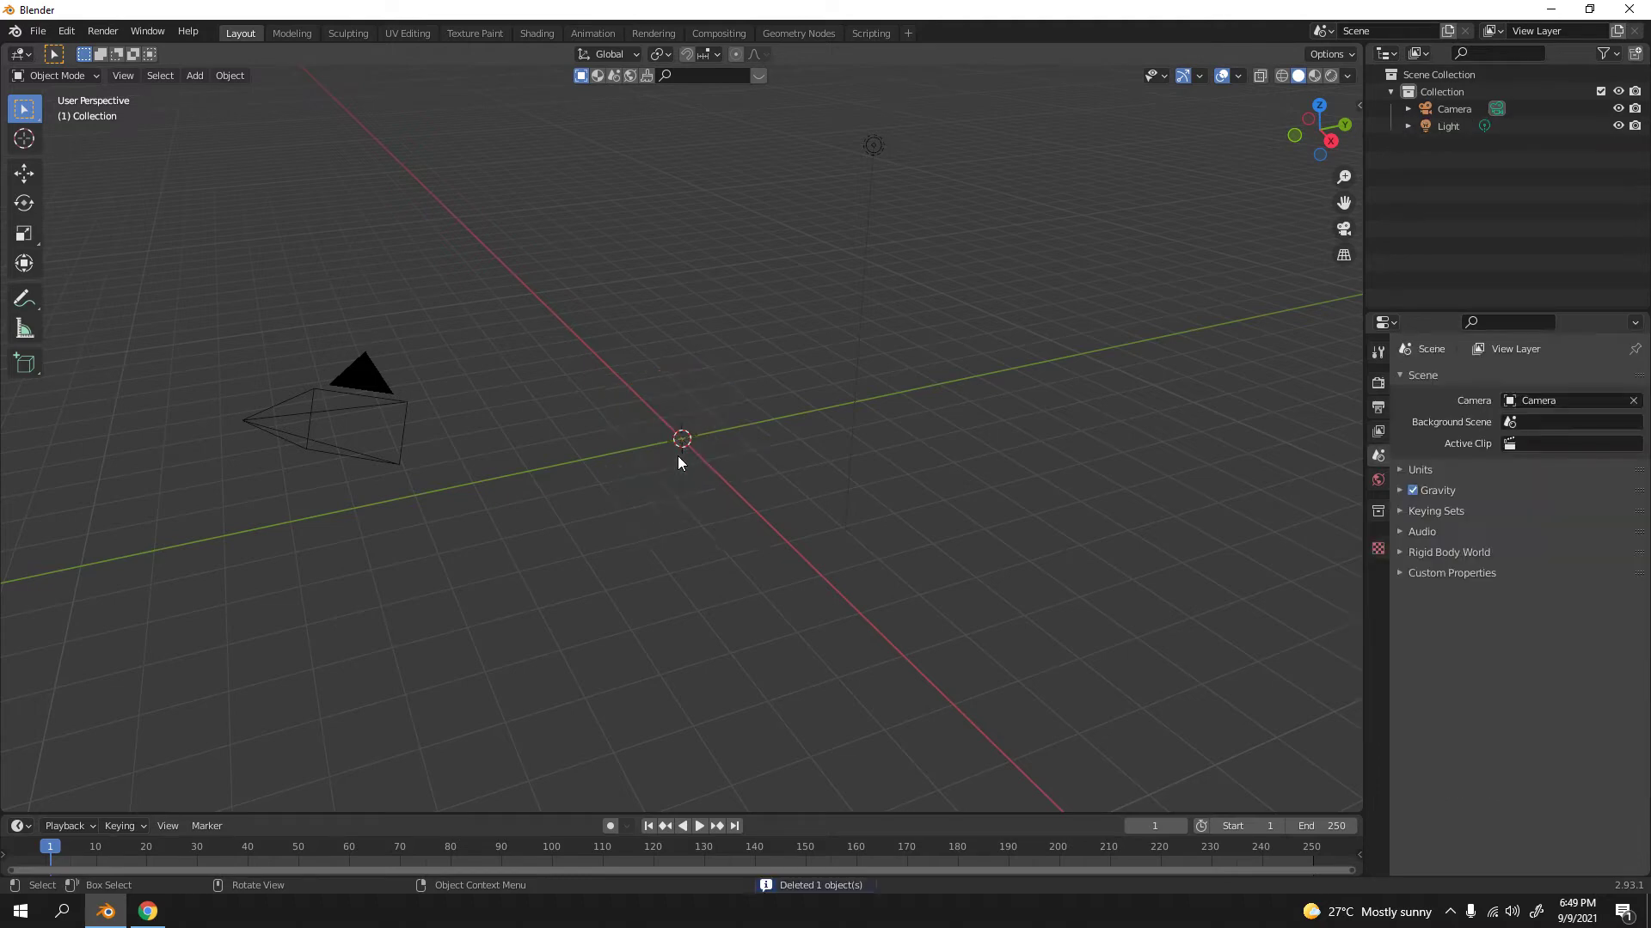
left_click_drag(794, 121, 970, 255)
key("h")
left_click_drag(235, 379, 406, 533)
key("h")
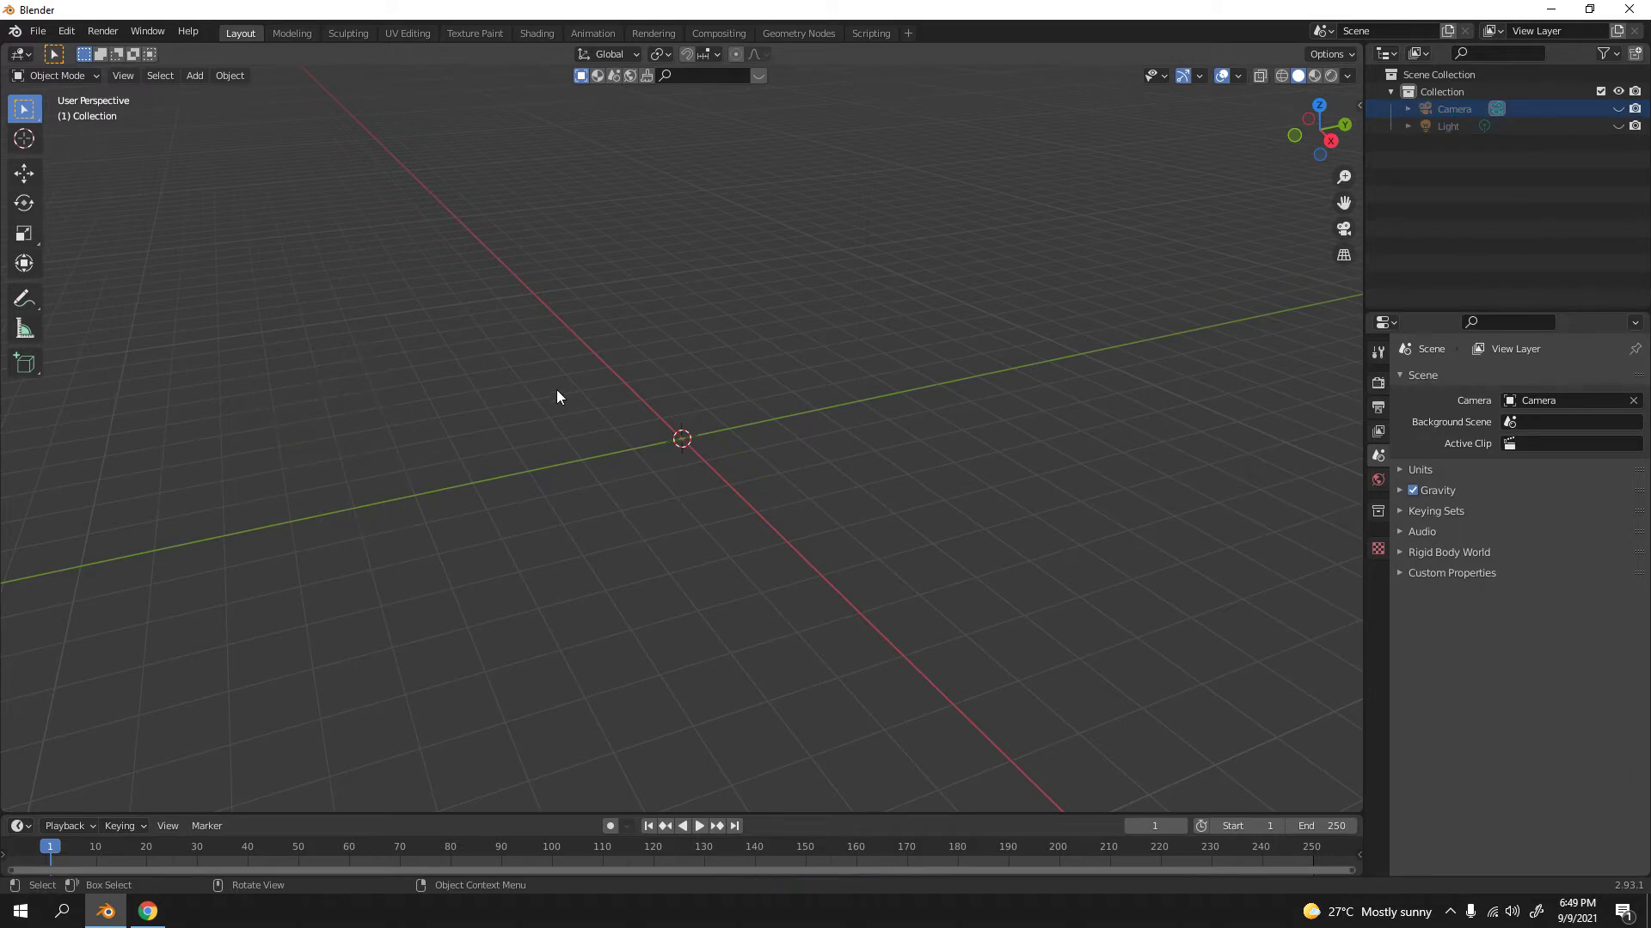
key("KP_1")
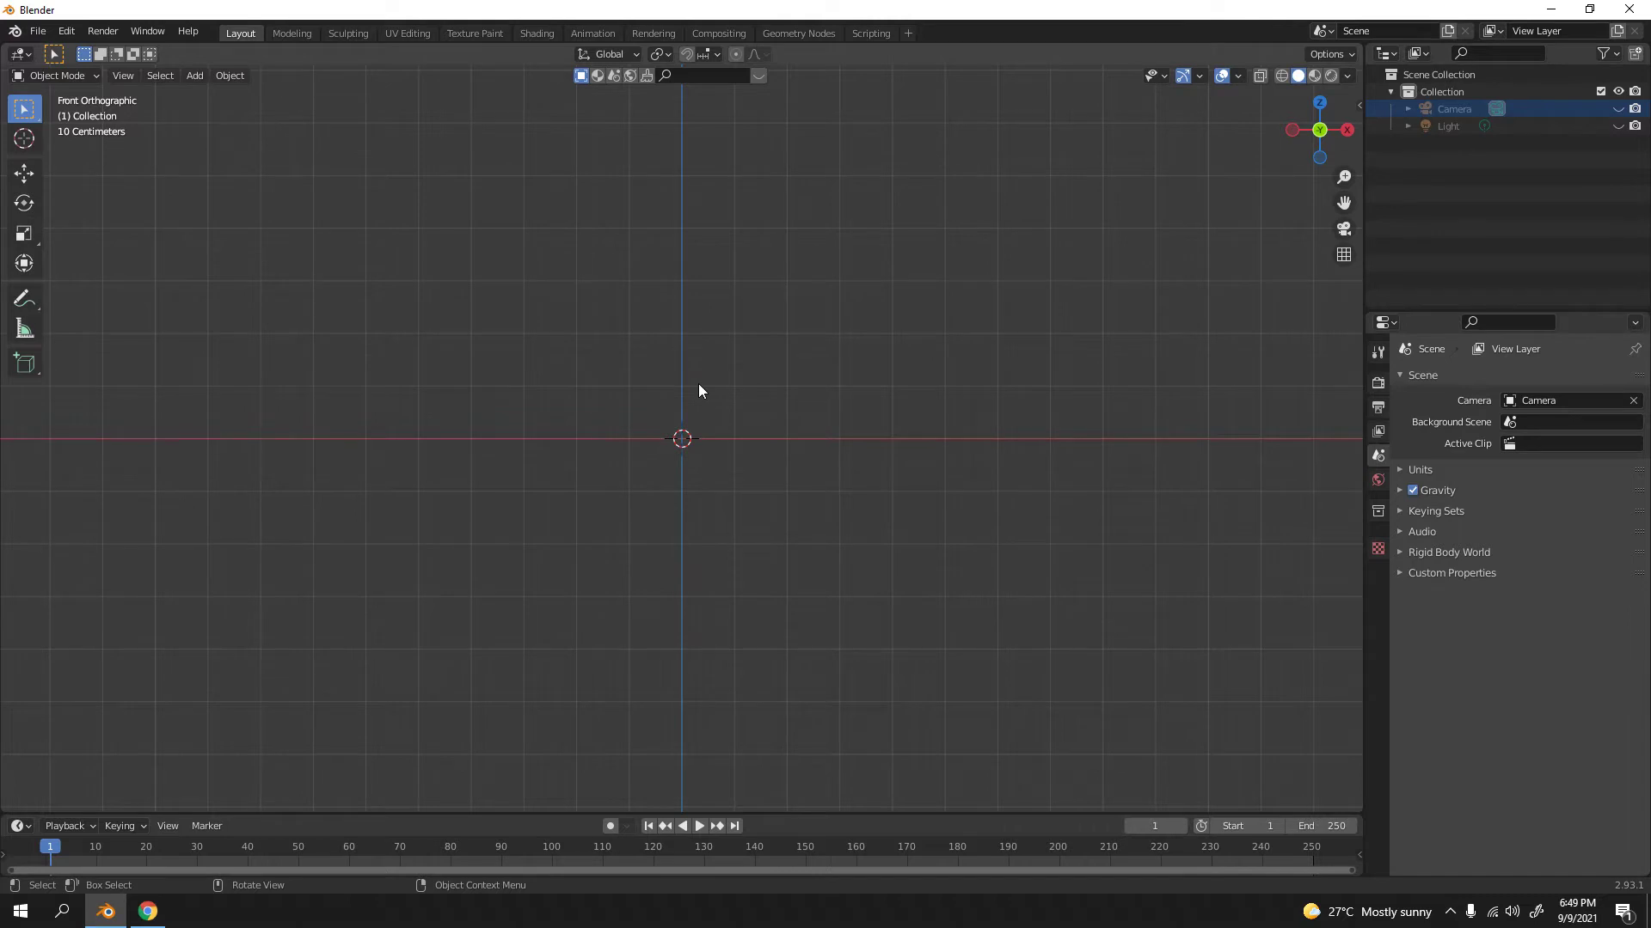
- Add a mesh cylinder at the origin, return to front view, and enter Edit Mode
key("shift+a")
mouse_move(699, 385)
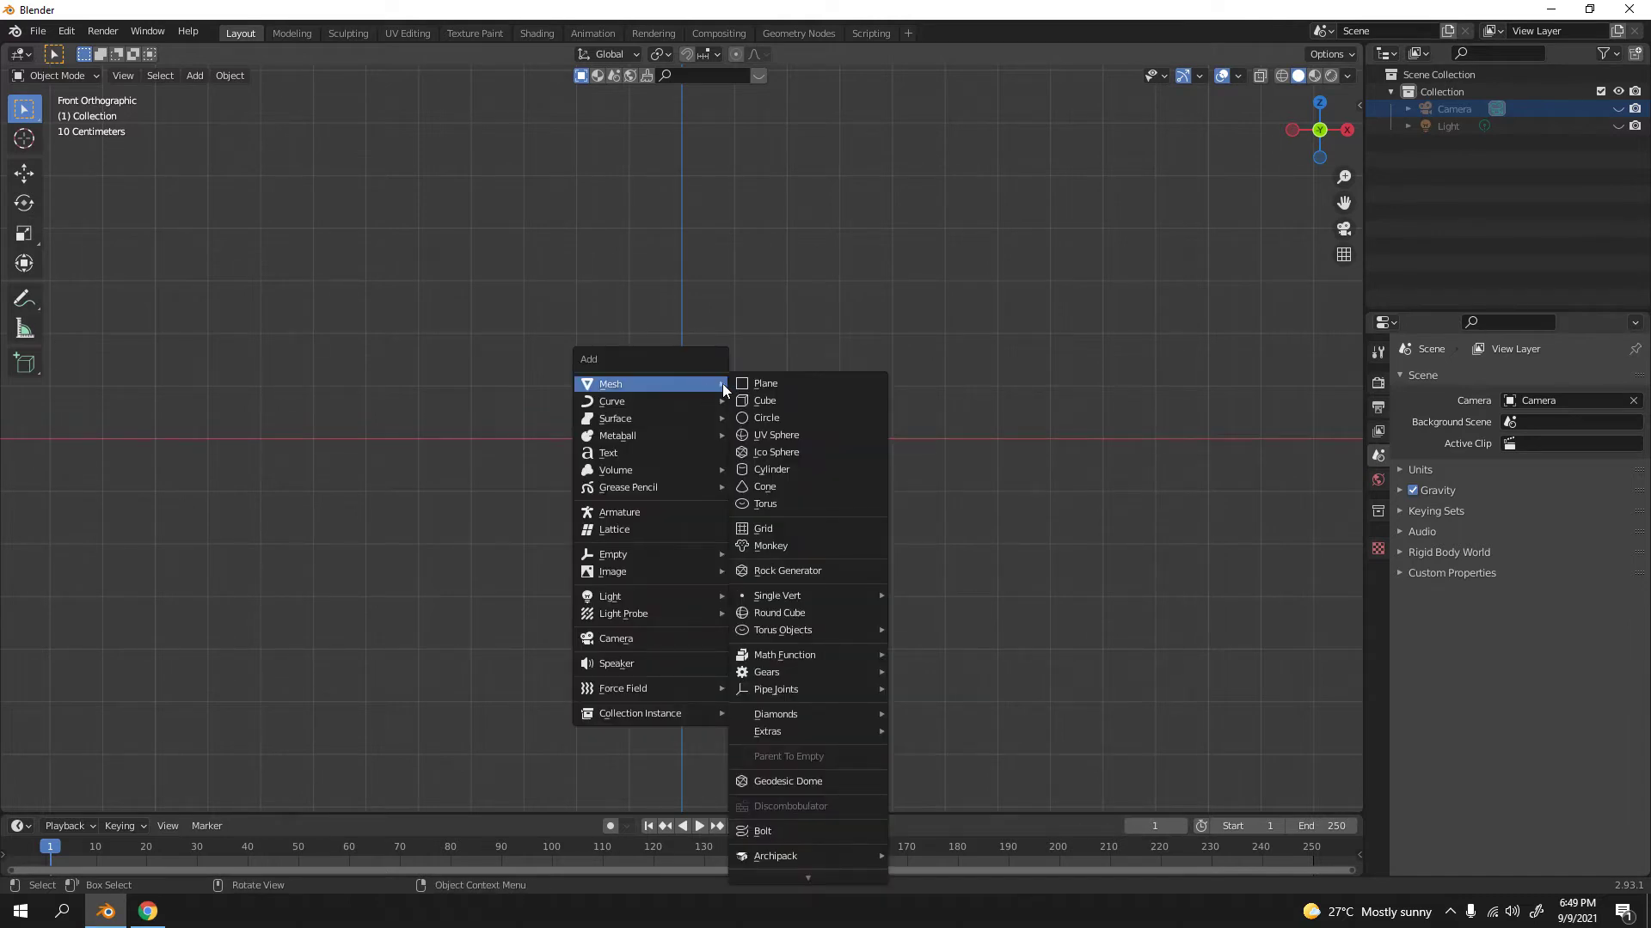
left_click(806, 473)
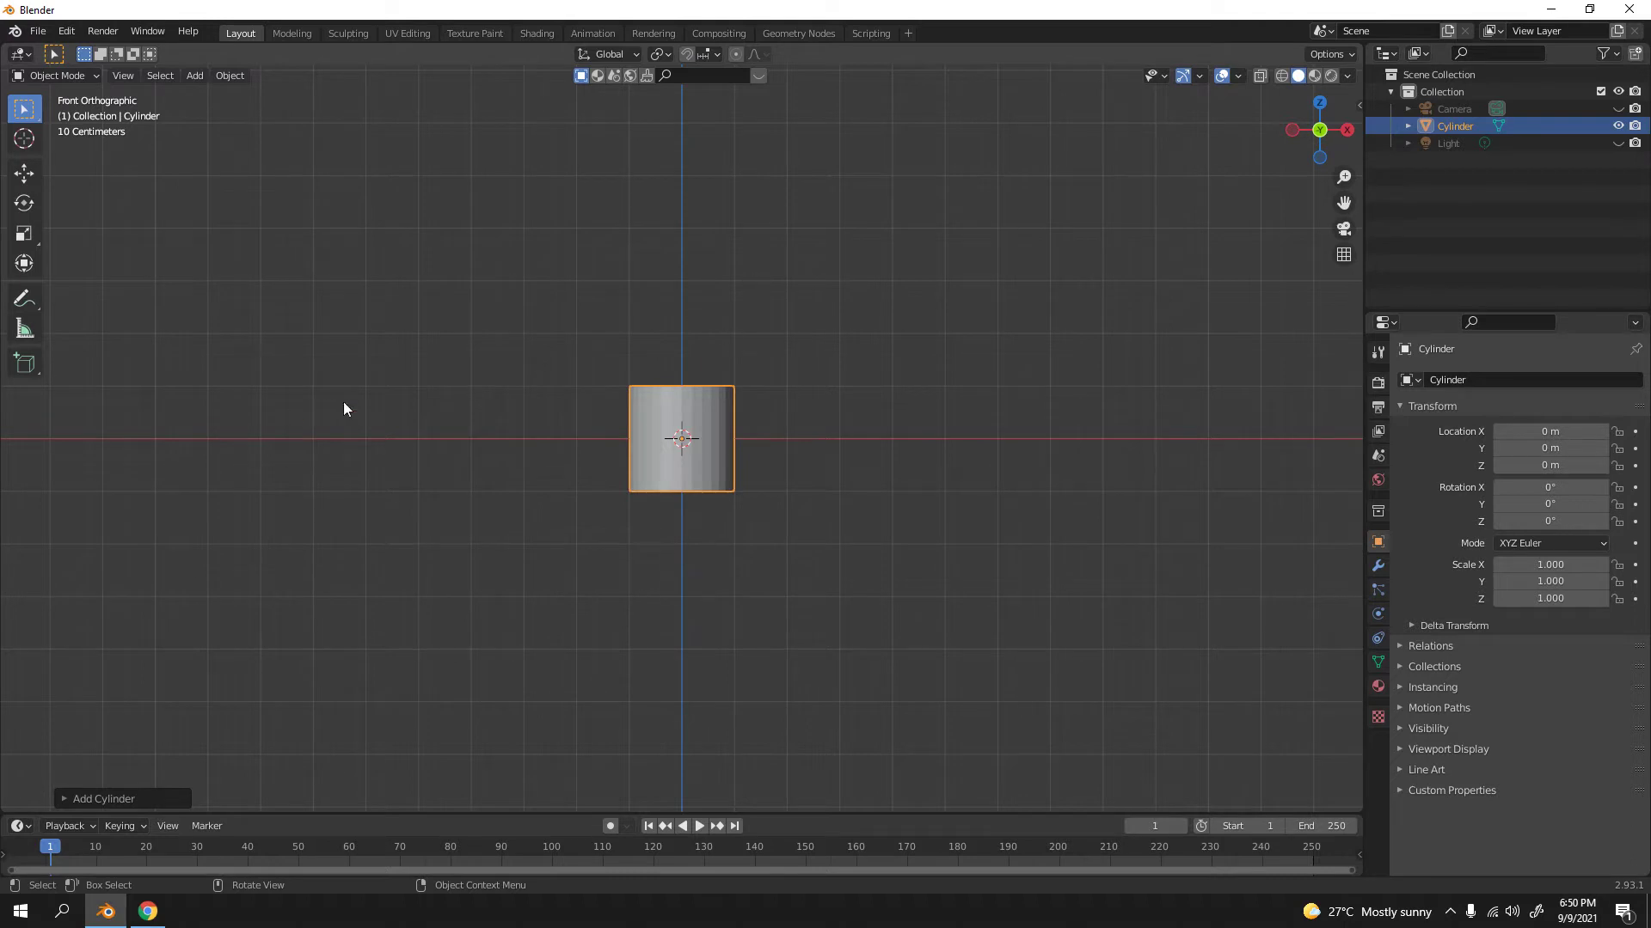
middle_click_drag(674, 434, 777, 504)
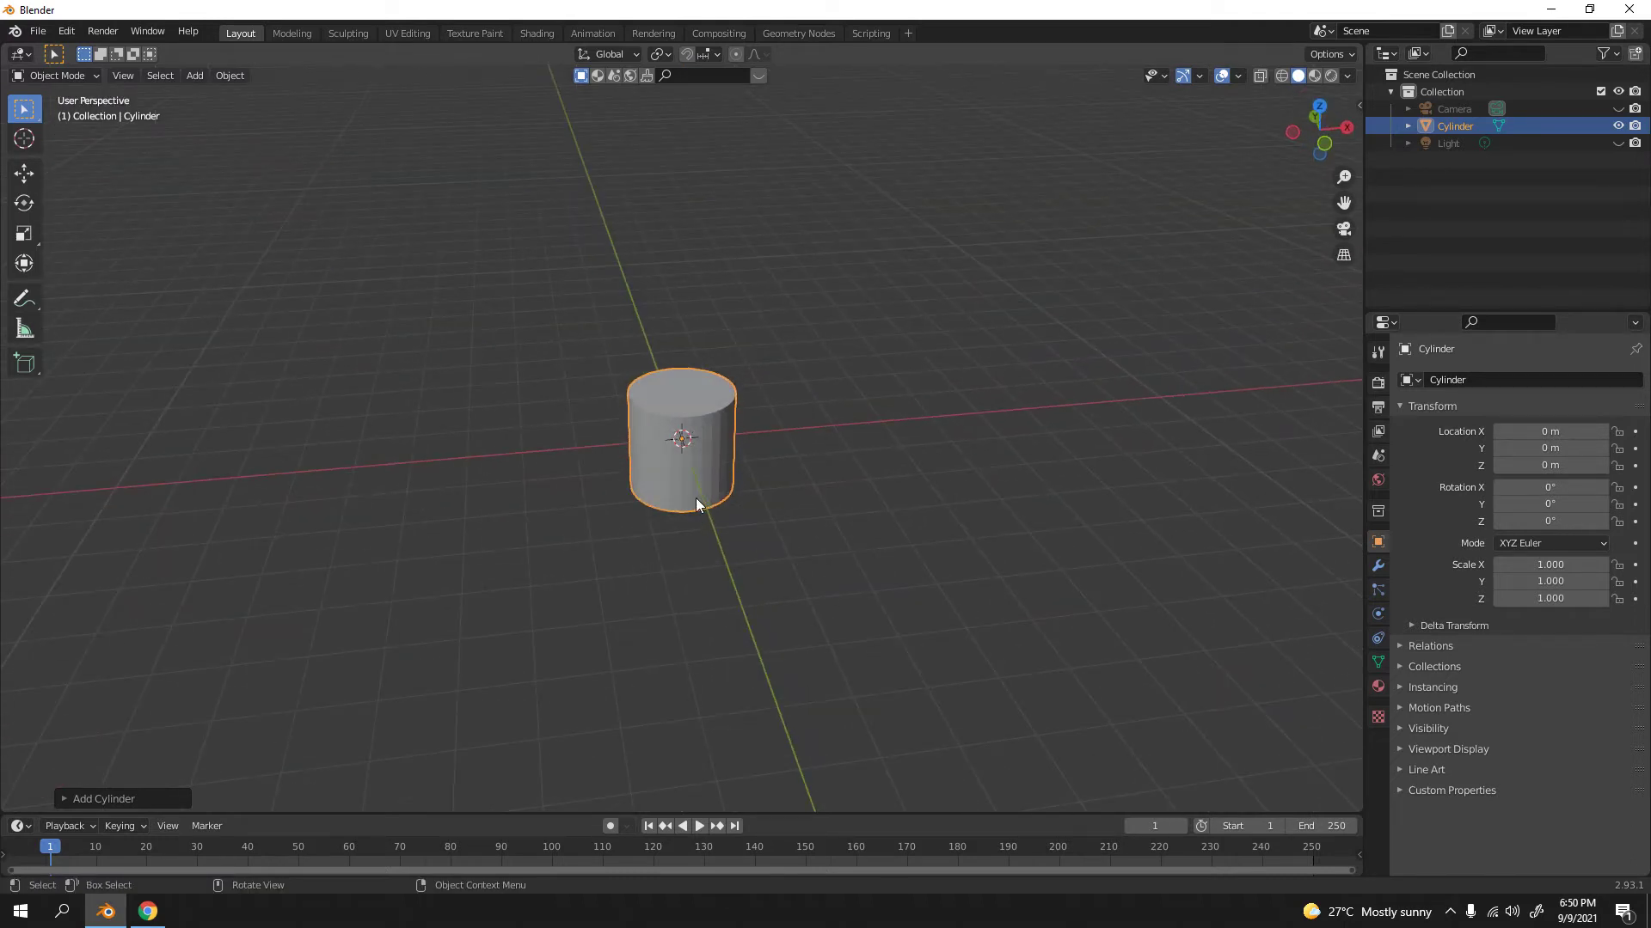
key("KP_1")
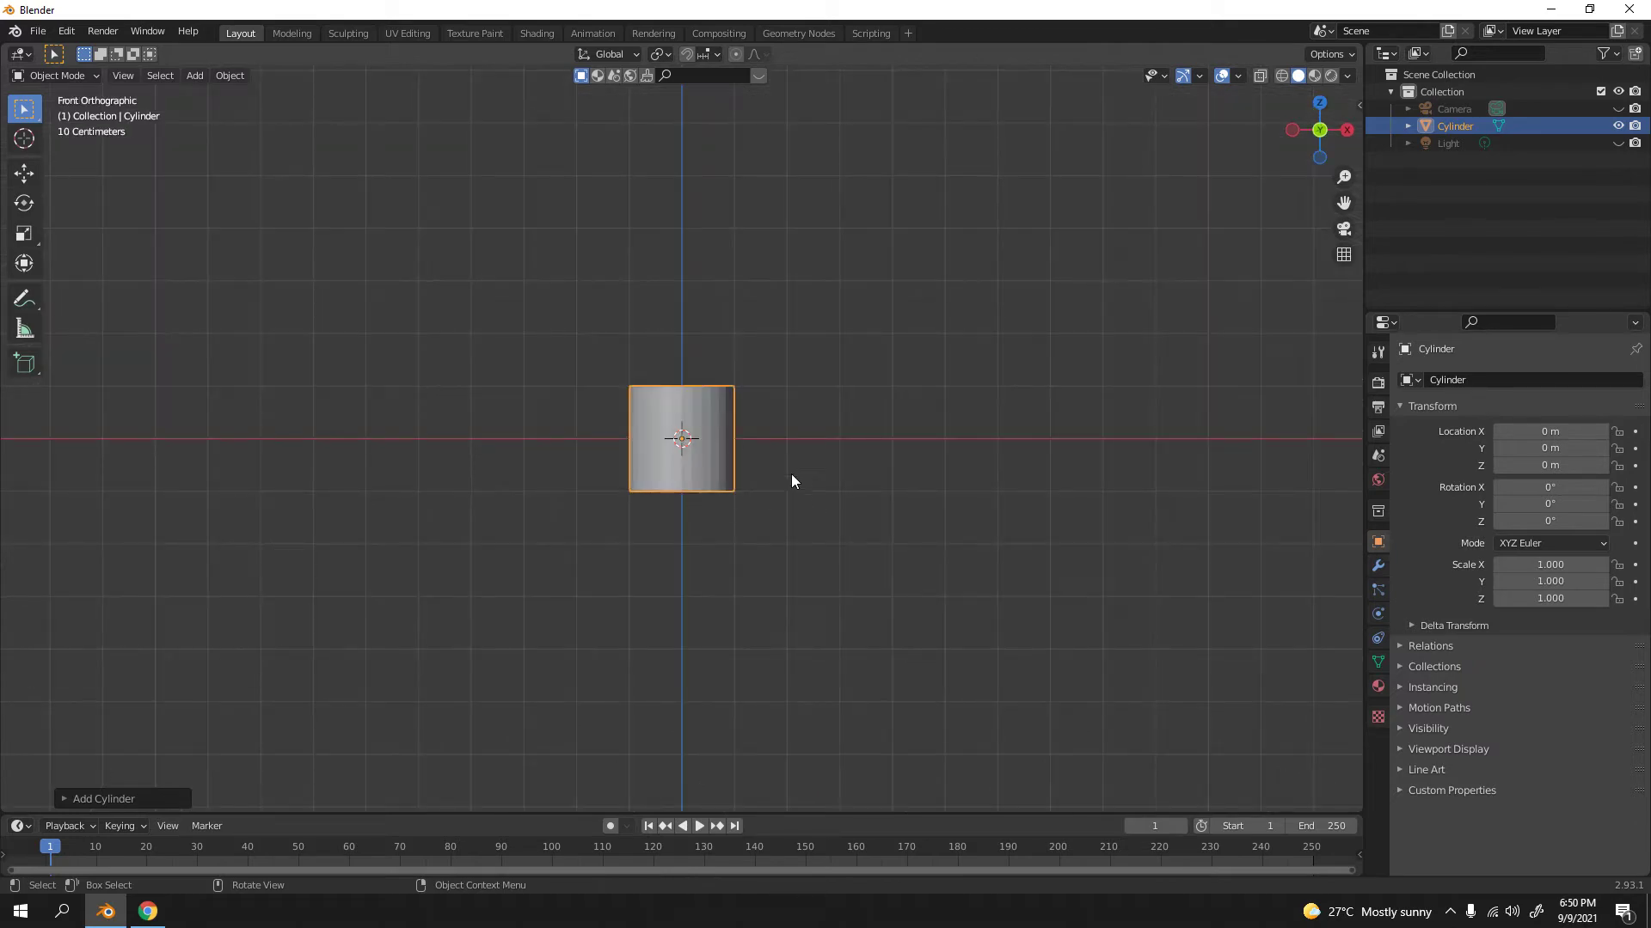
scroll(790, 473, "up", 3)
key("Tab")
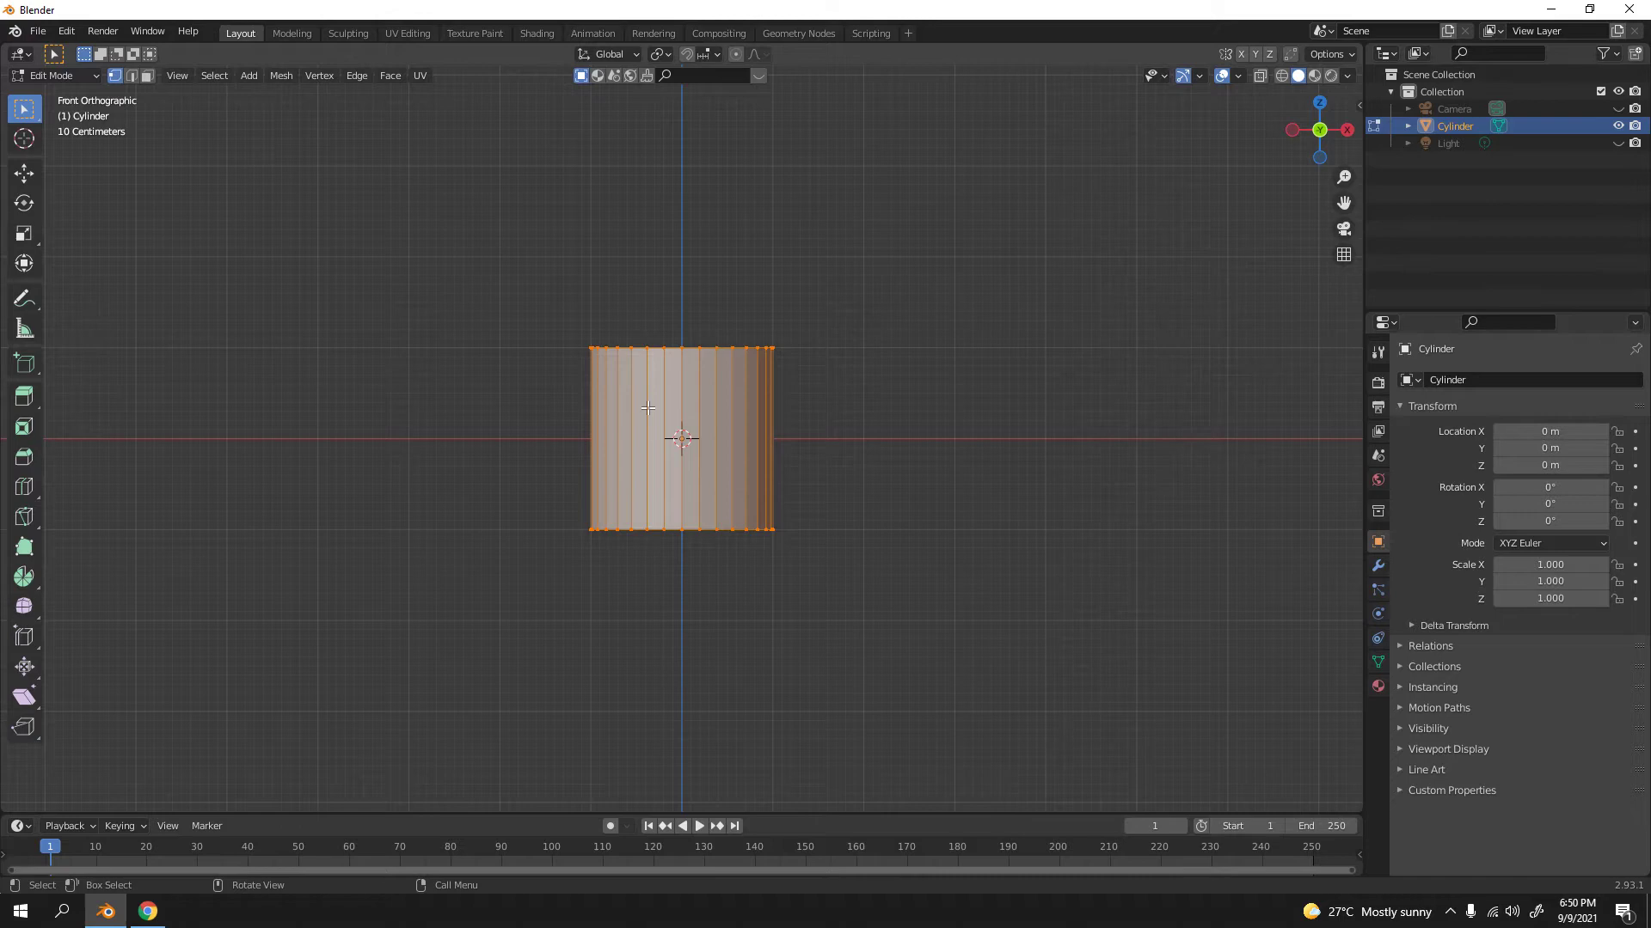
- Re-enter Edit Mode with face selection and tilt the view onto the cylinder's top
key("Tab")
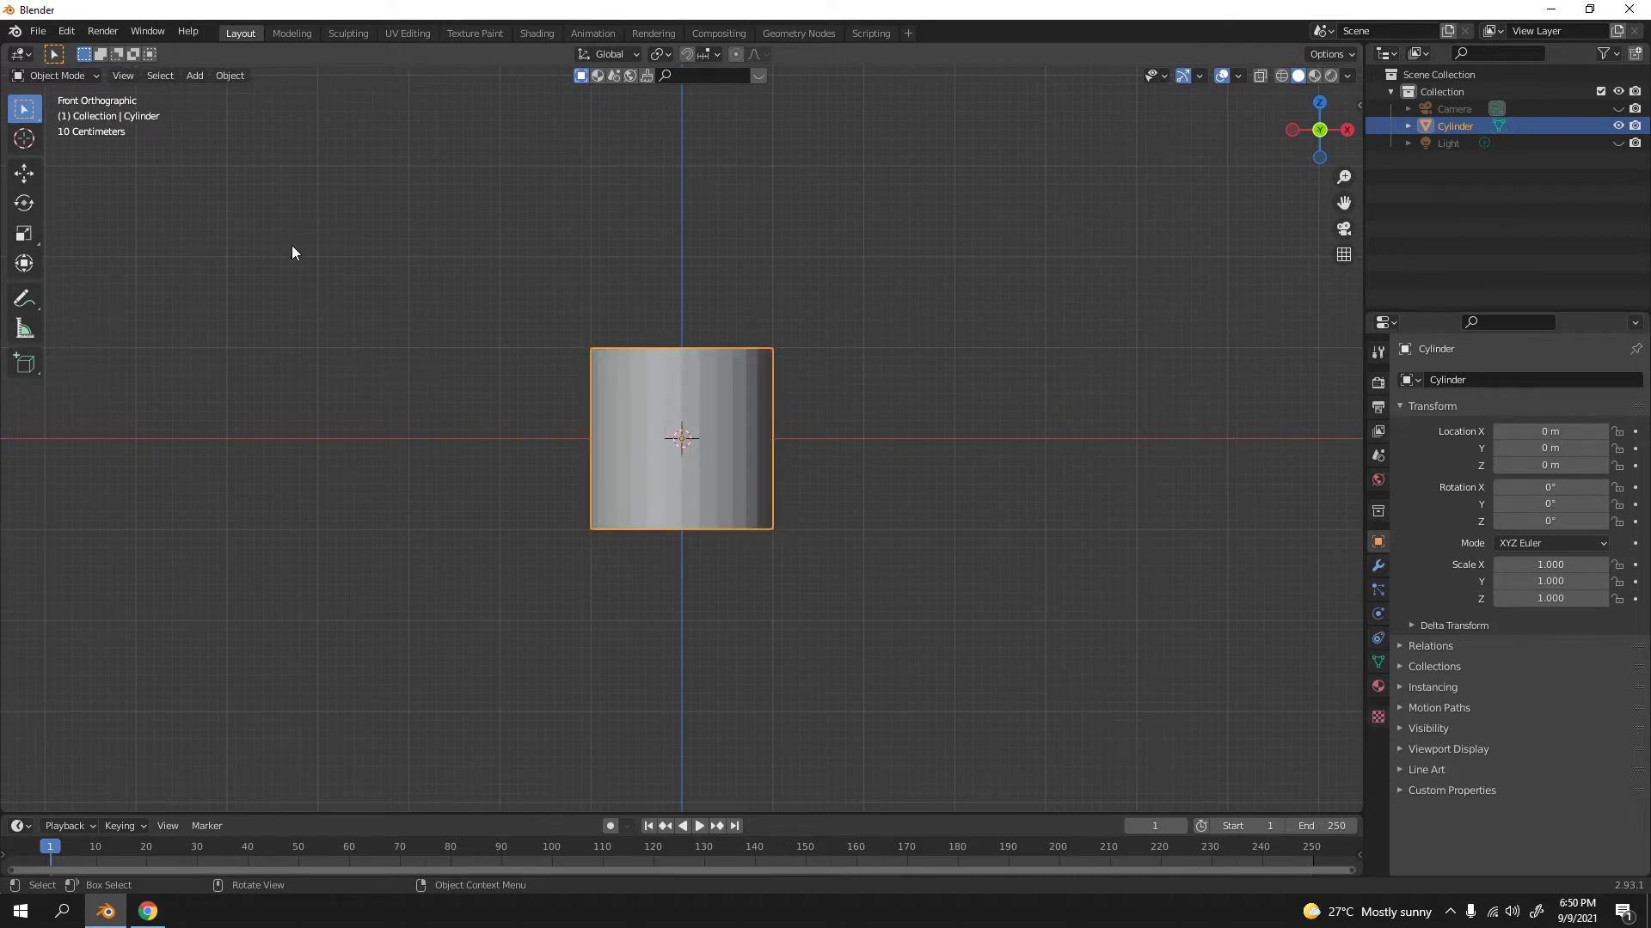
key("Tab")
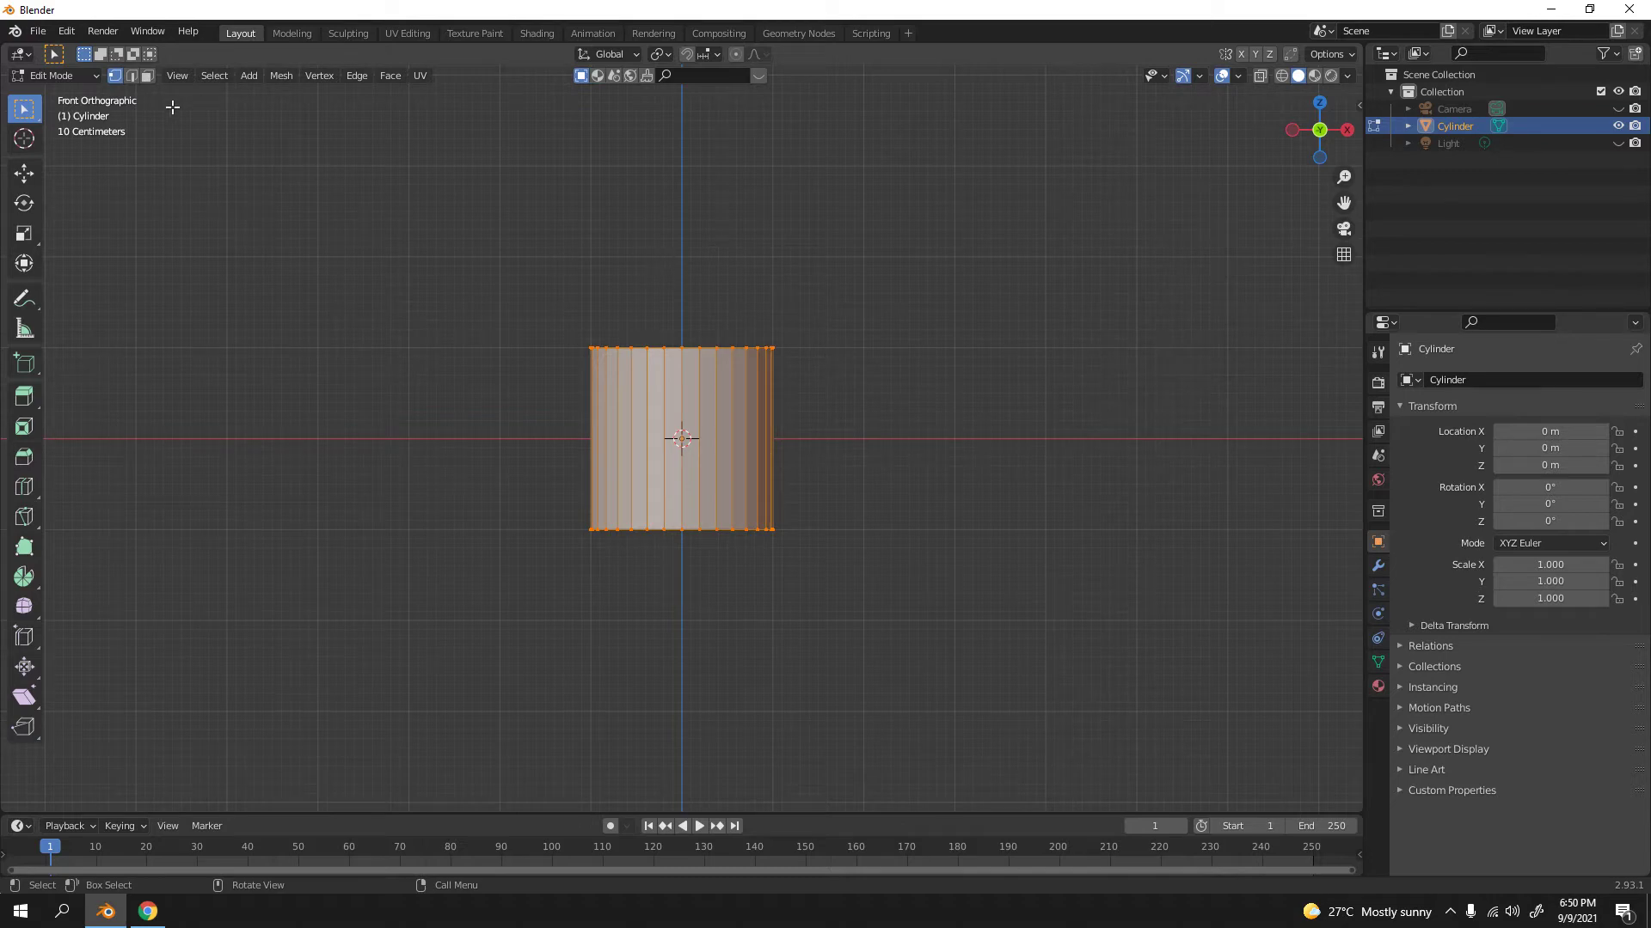
left_click(152, 75)
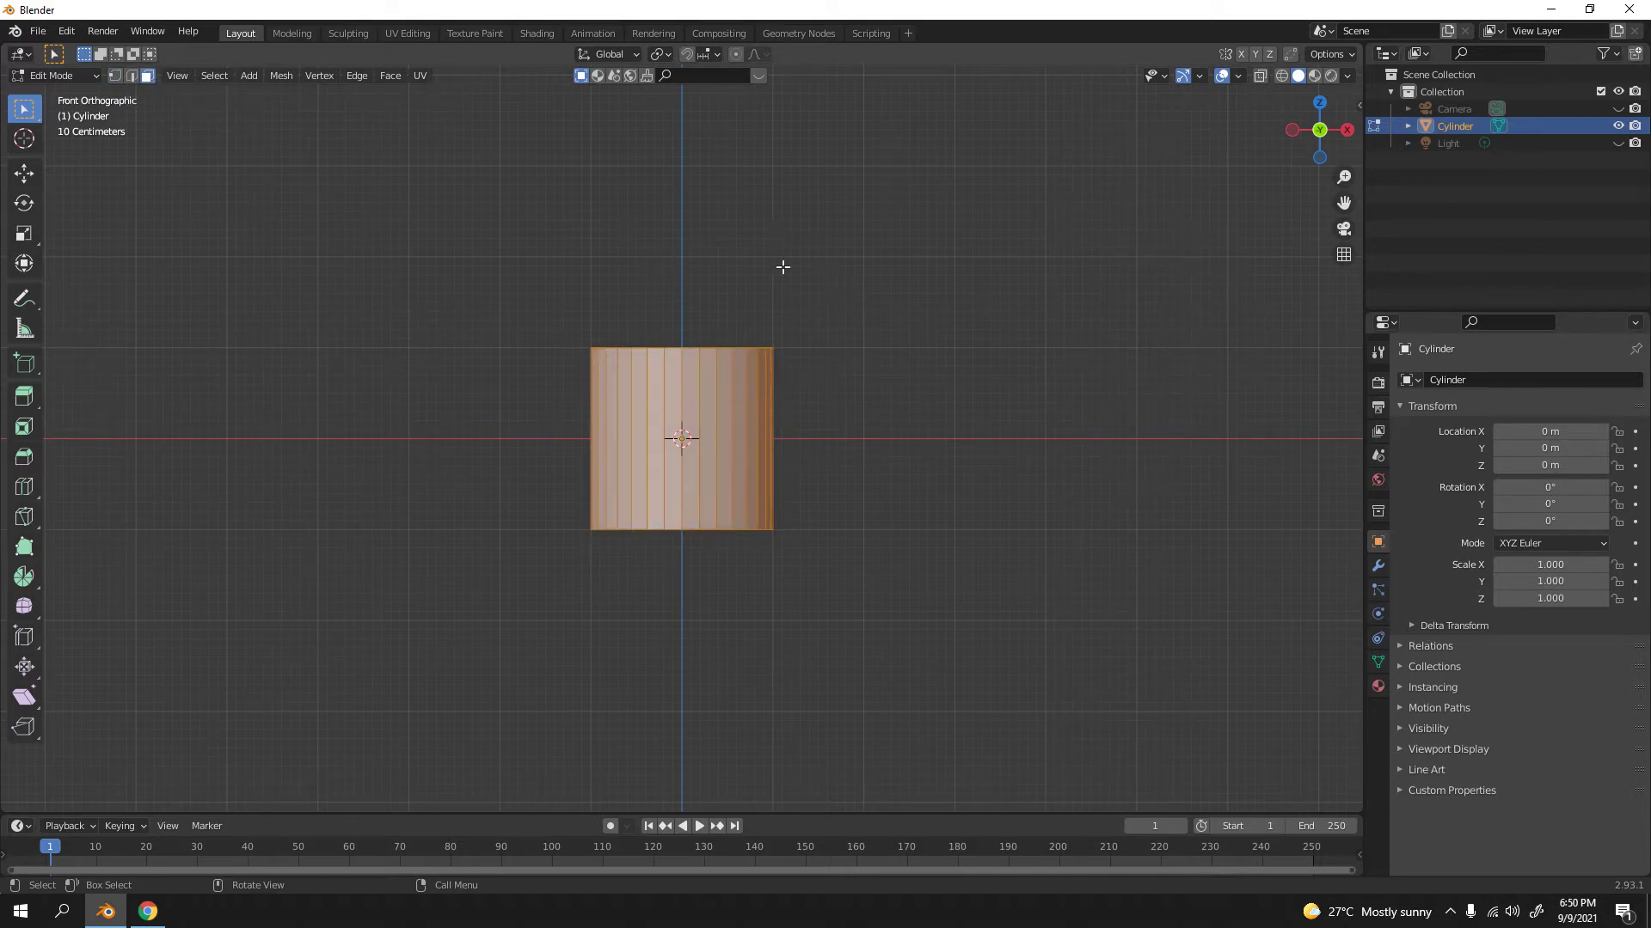
middle_click_drag(752, 276, 750, 339)
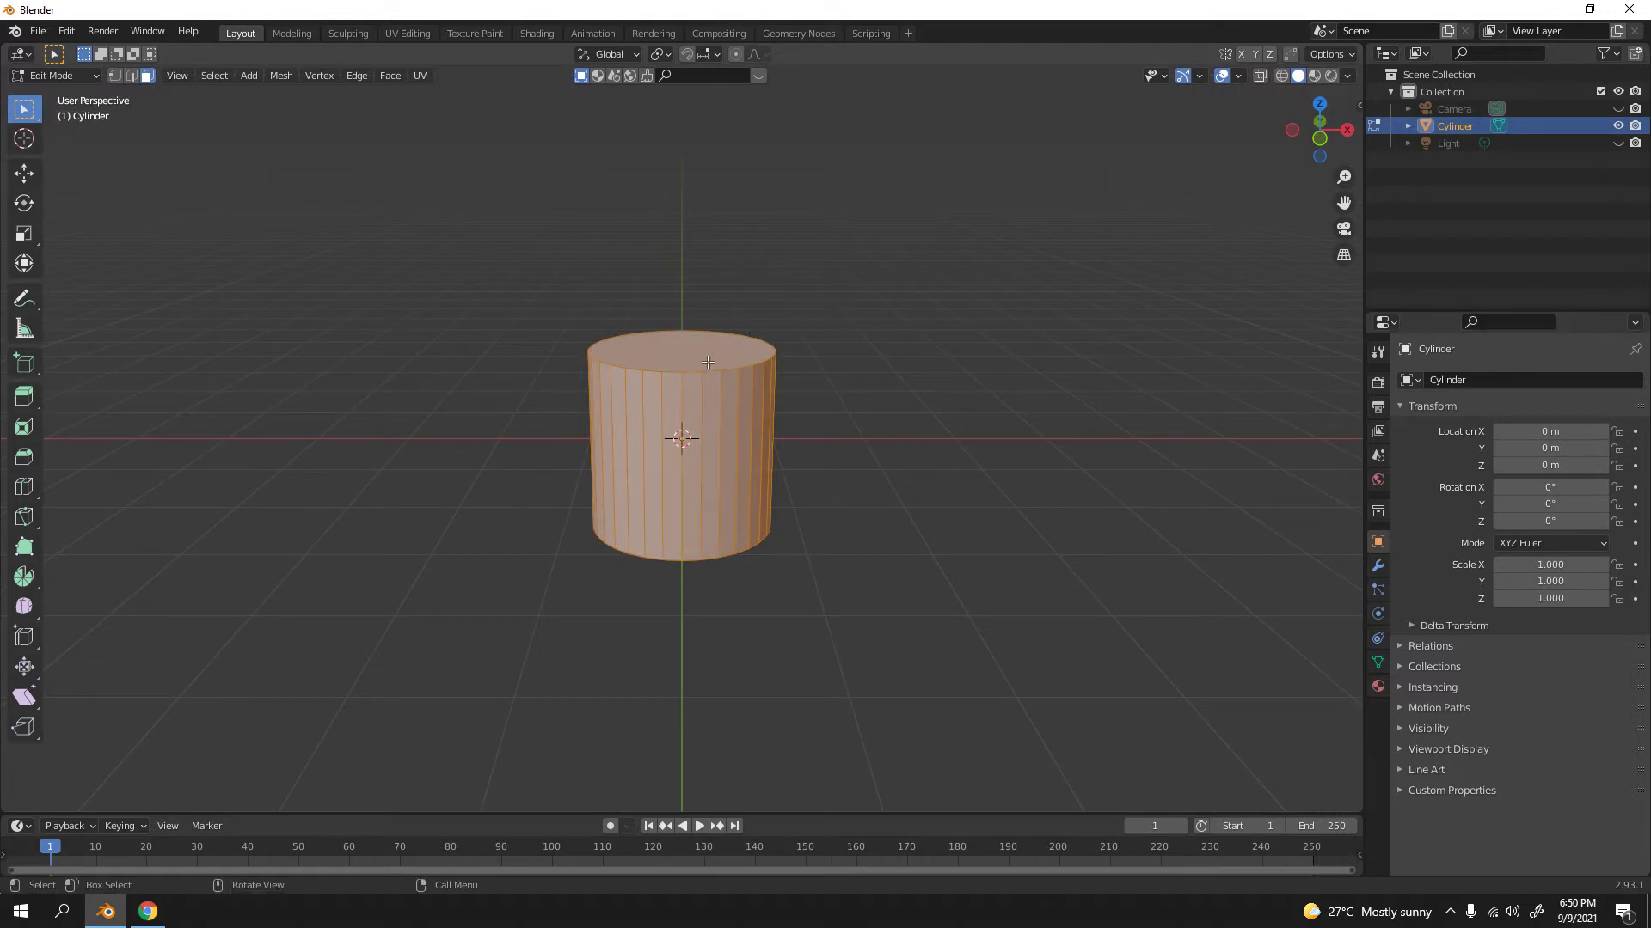
mouse_move(717, 387)
middle_mouse_down()
mouse_move(740, 368)
mouse_move(750, 390)
middle_mouse_up()
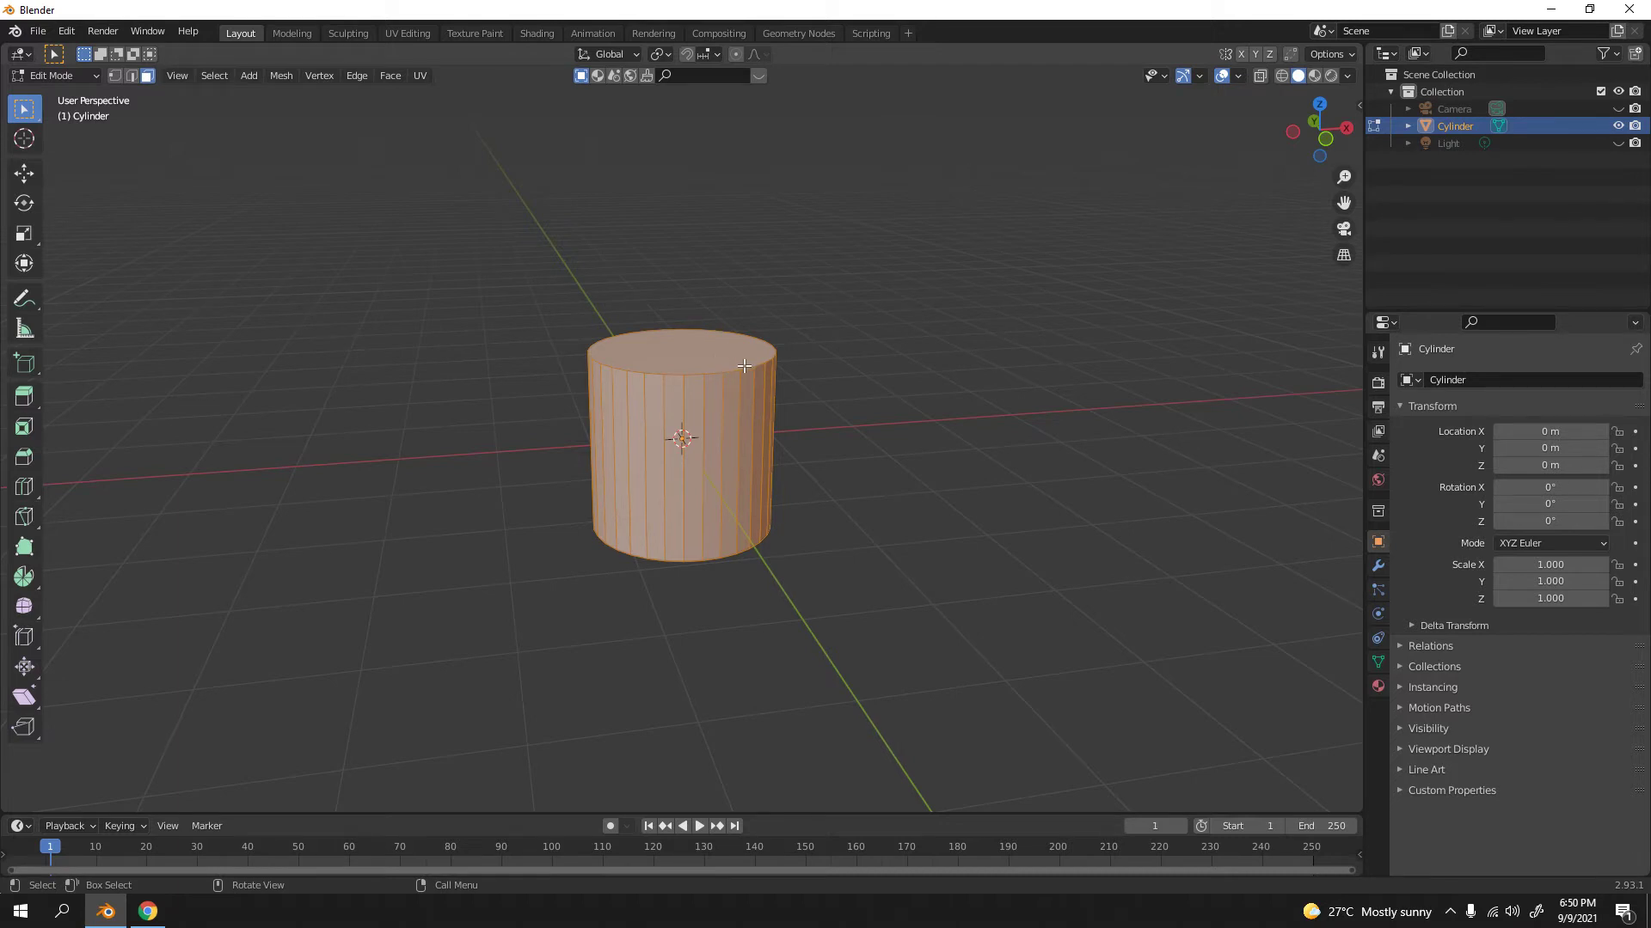
- Select the cylinder's top face and add the bottom face to the selection
left_click(743, 365)
mouse_move(744, 365)
middle_mouse_down()
mouse_move(785, 422)
mouse_move(833, 431)
mouse_move(810, 343)
mouse_move(877, 310)
mouse_move(743, 355)
middle_mouse_up()
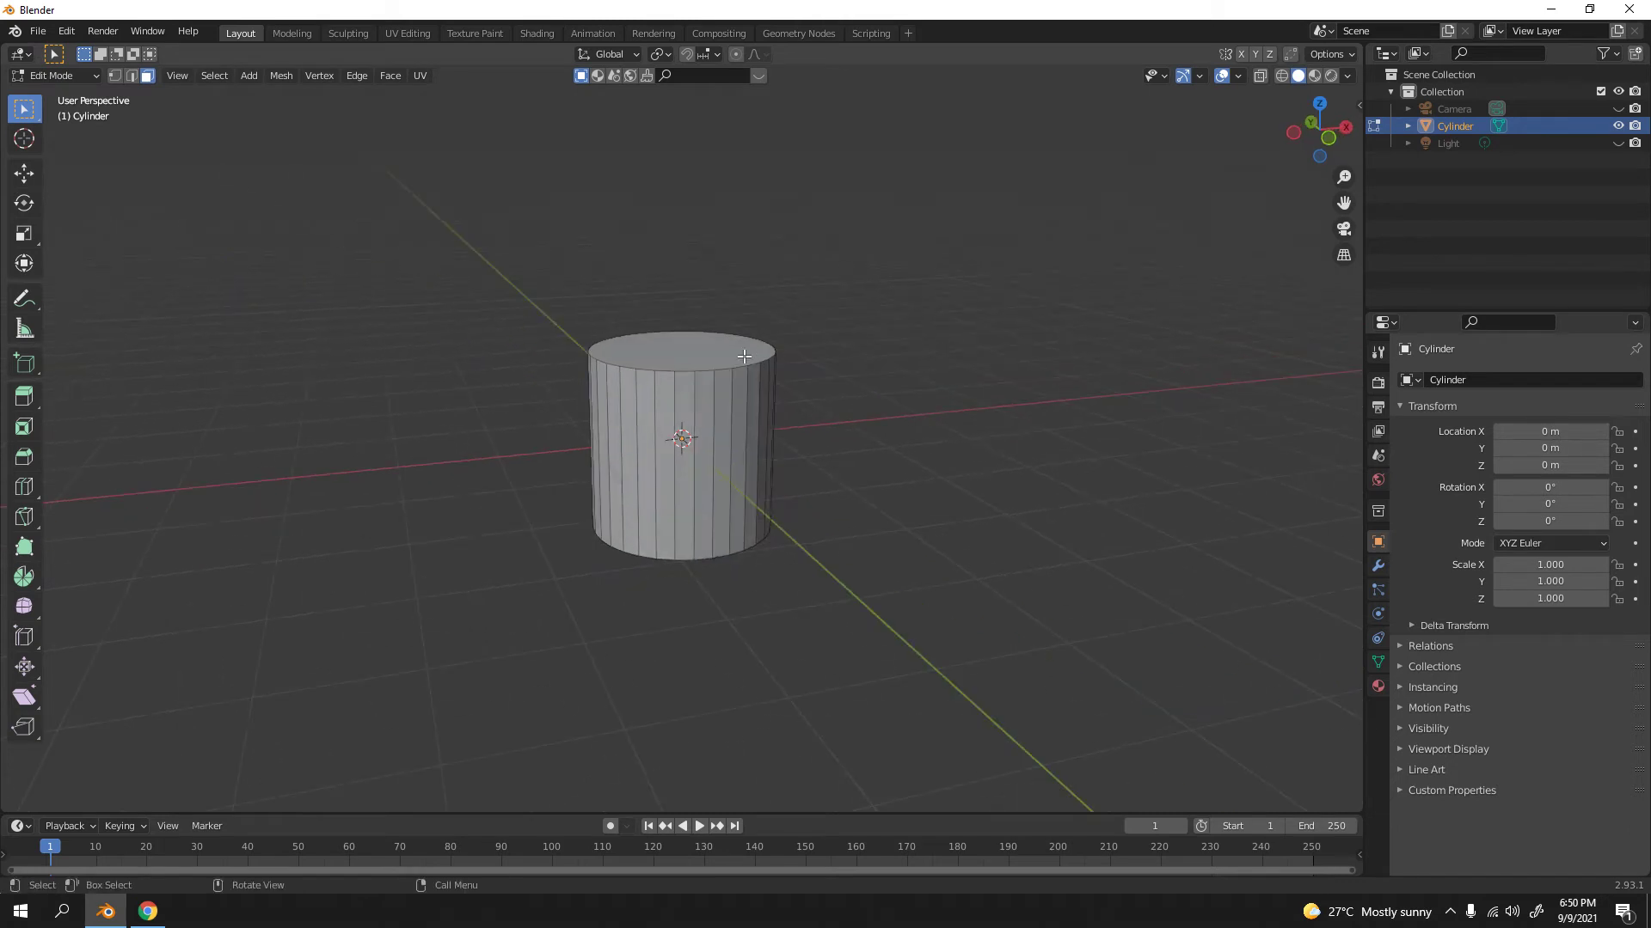
left_click(743, 348)
middle_click_drag(737, 422, 750, 369)
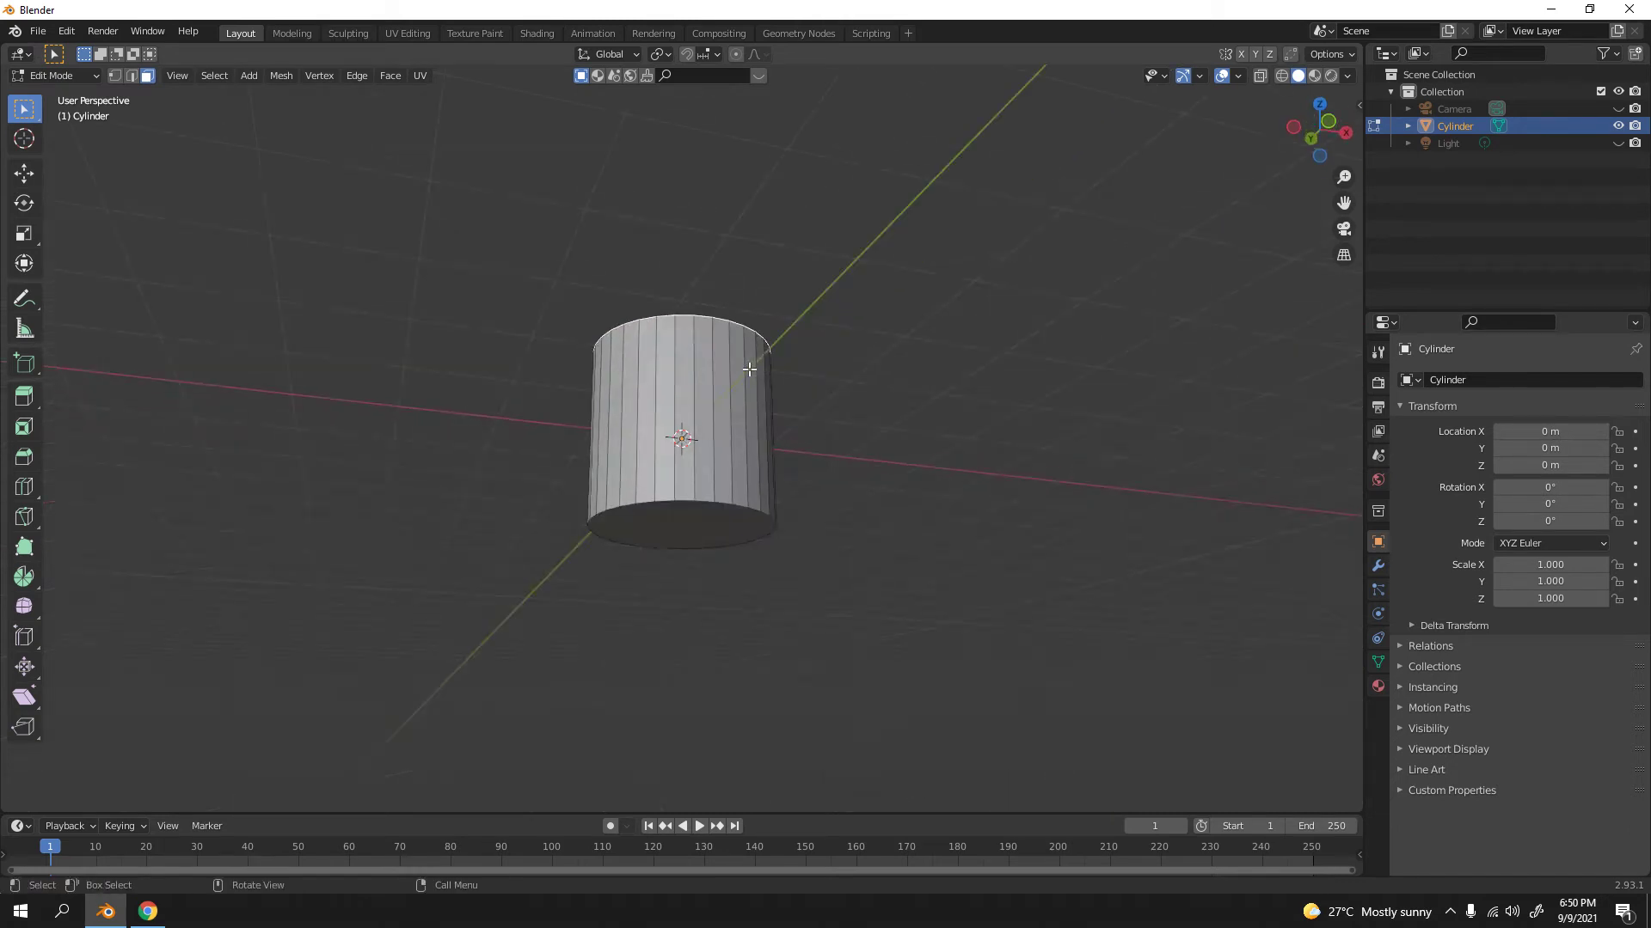
left_click(704, 549, "shift")
middle_click_drag(704, 550, 785, 498)
scroll(803, 441, "up", 3)
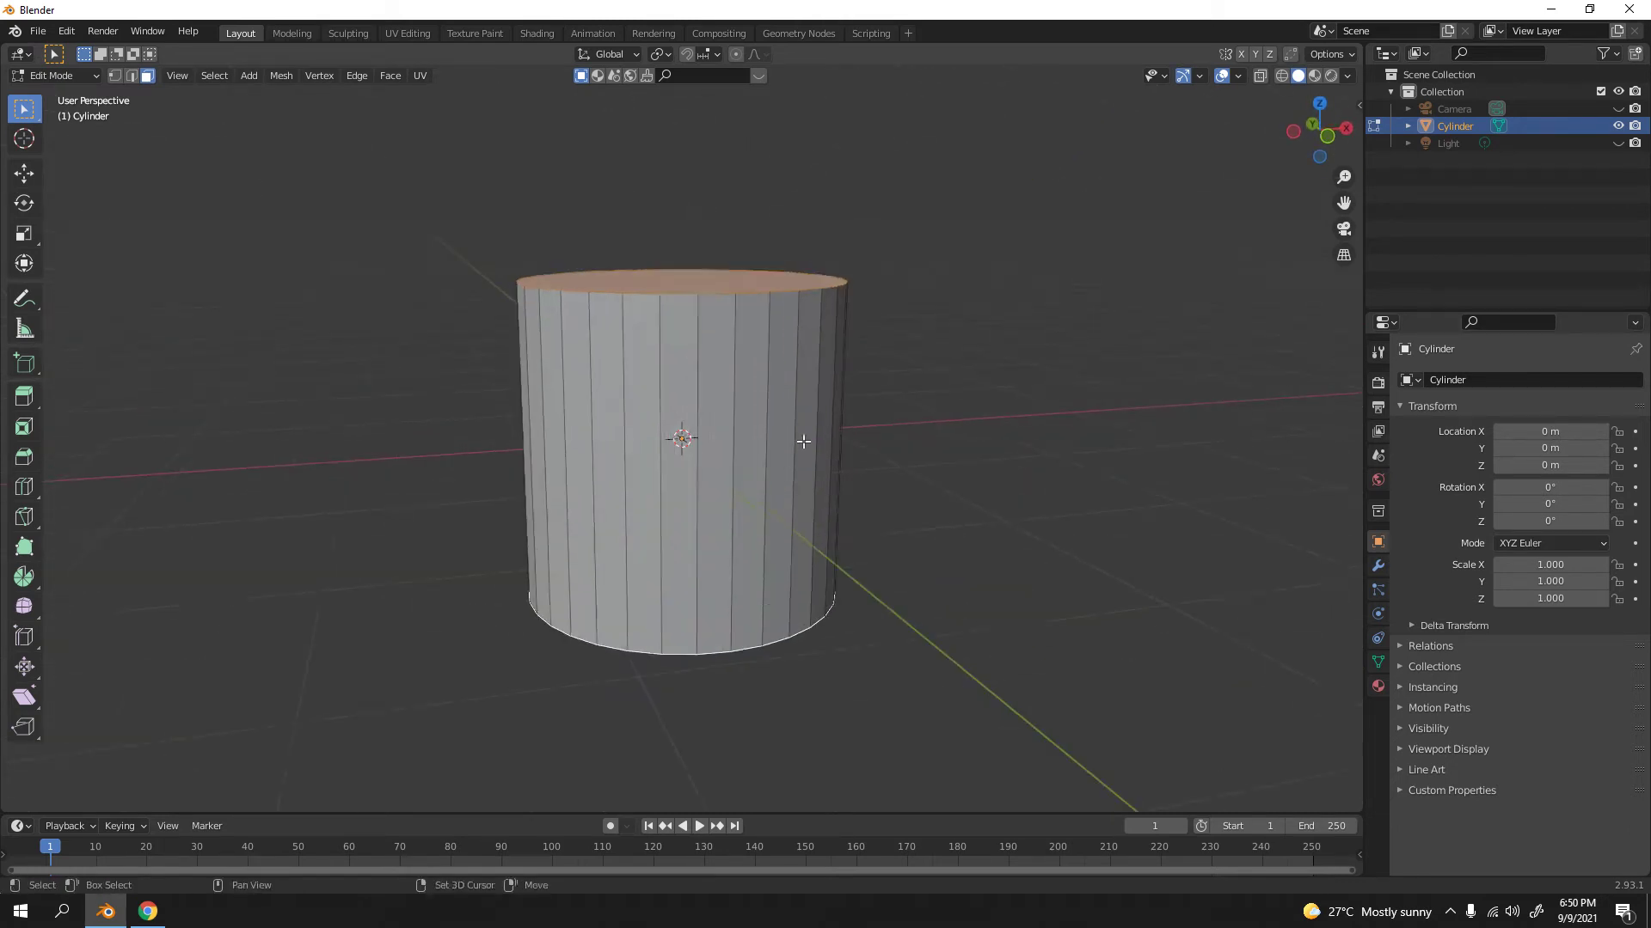
middle_click_drag(803, 441, 808, 483)
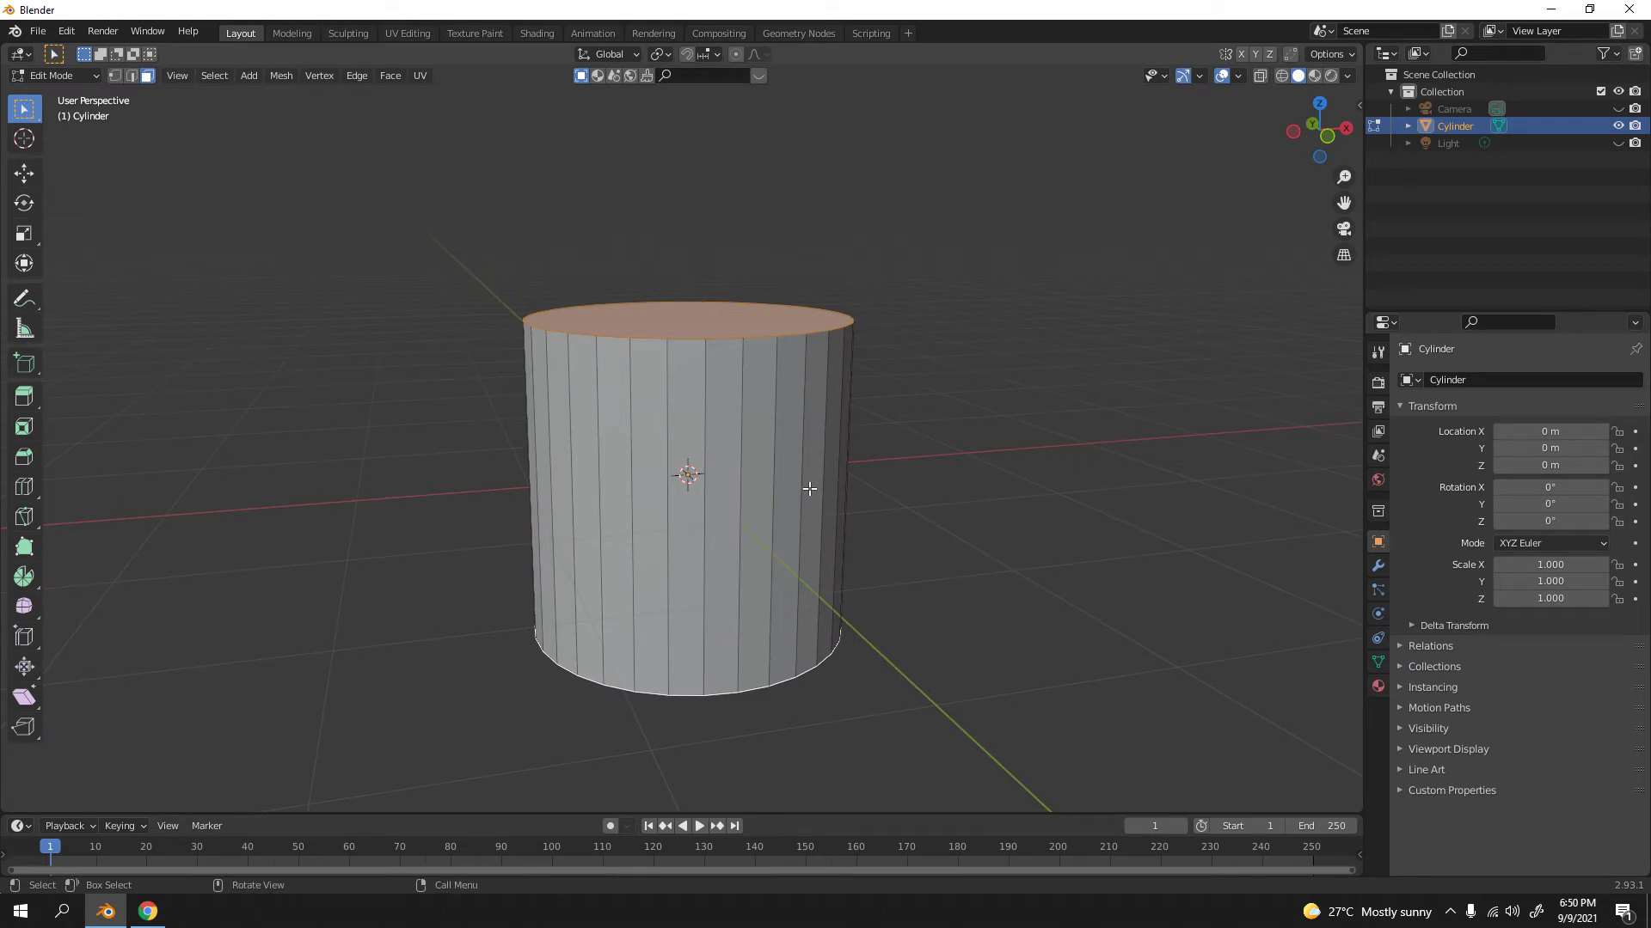
- Bevel the top and bottom end faces with three segments, about 0.222 m wide
key("ctrl+b")
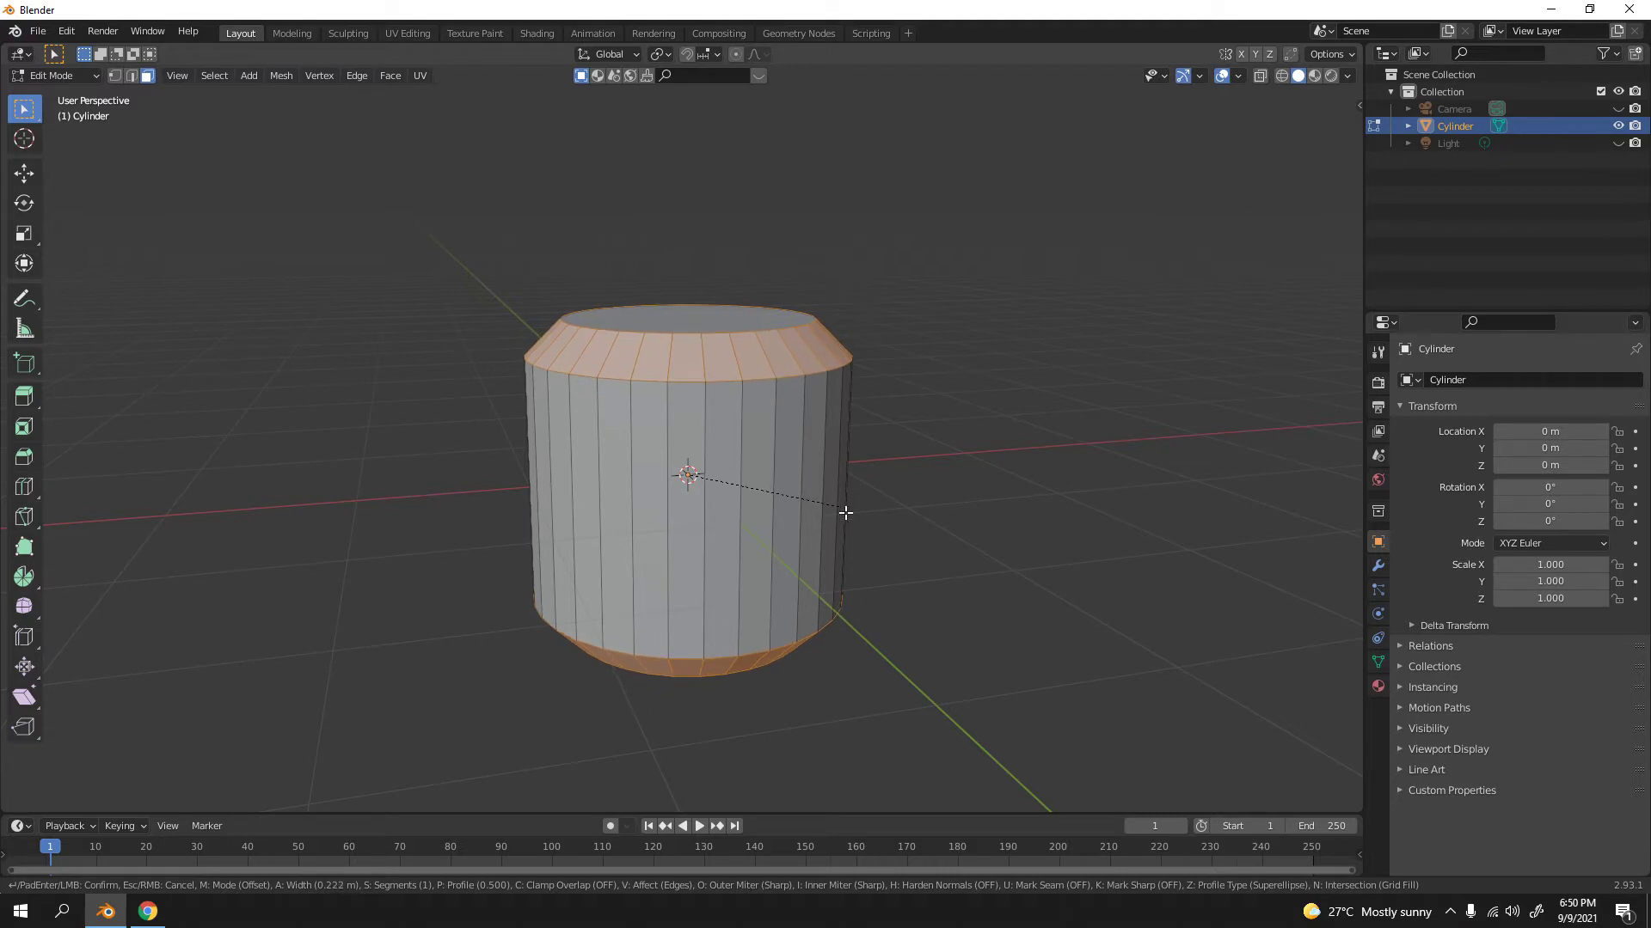
scroll(846, 512, "up", 1)
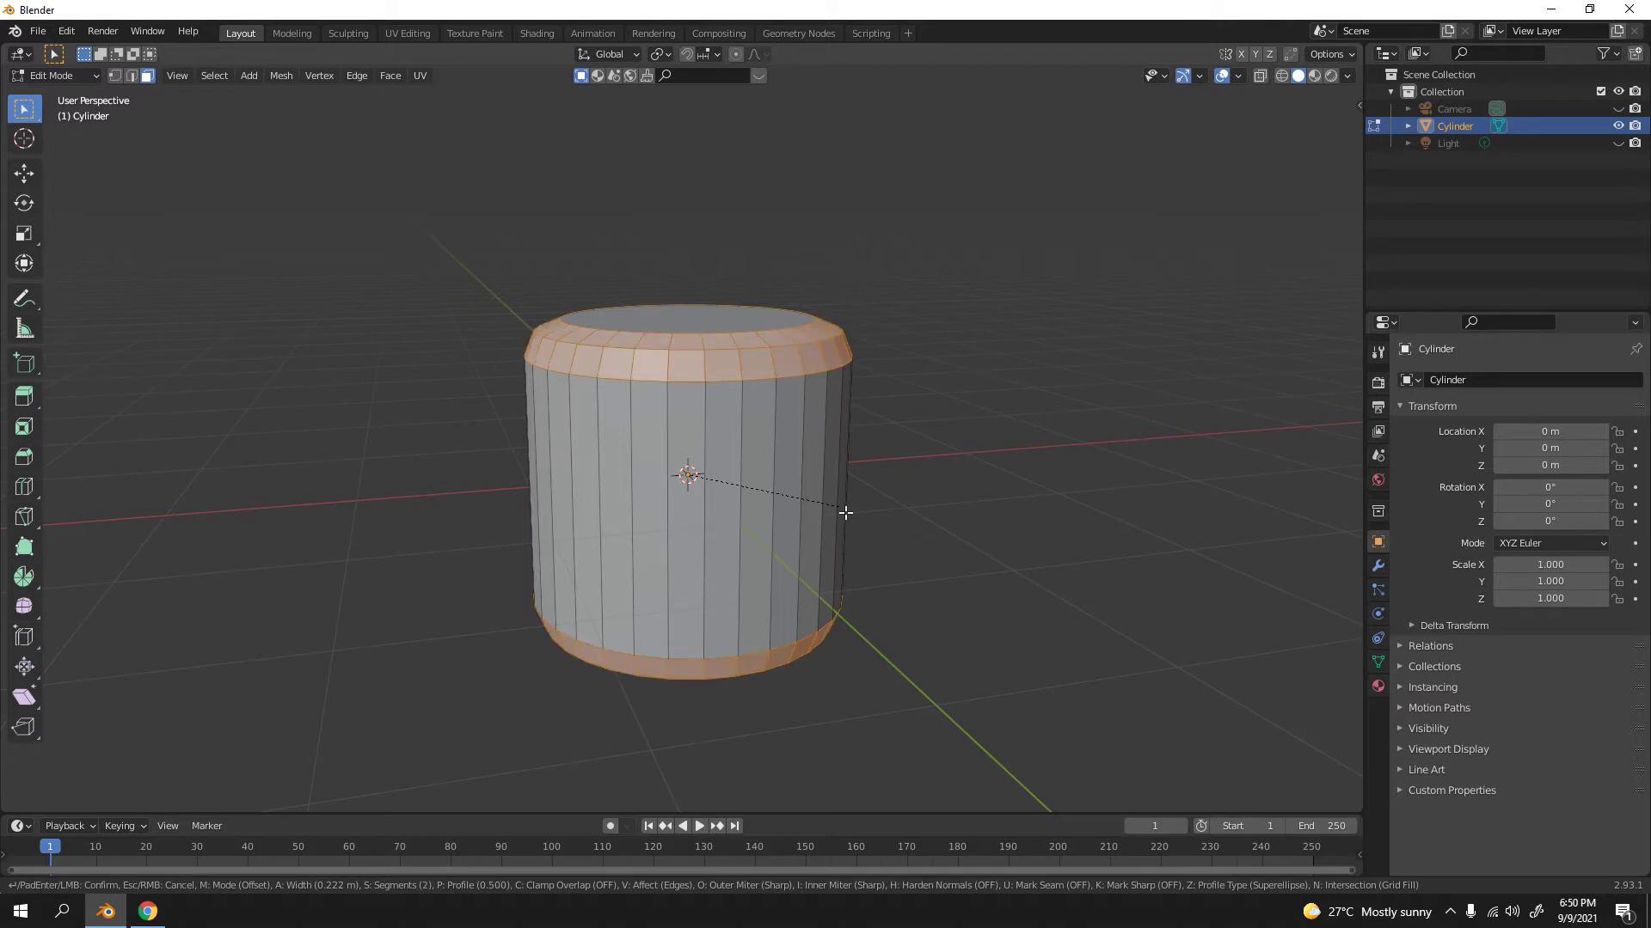
scroll(846, 513, "up", 1)
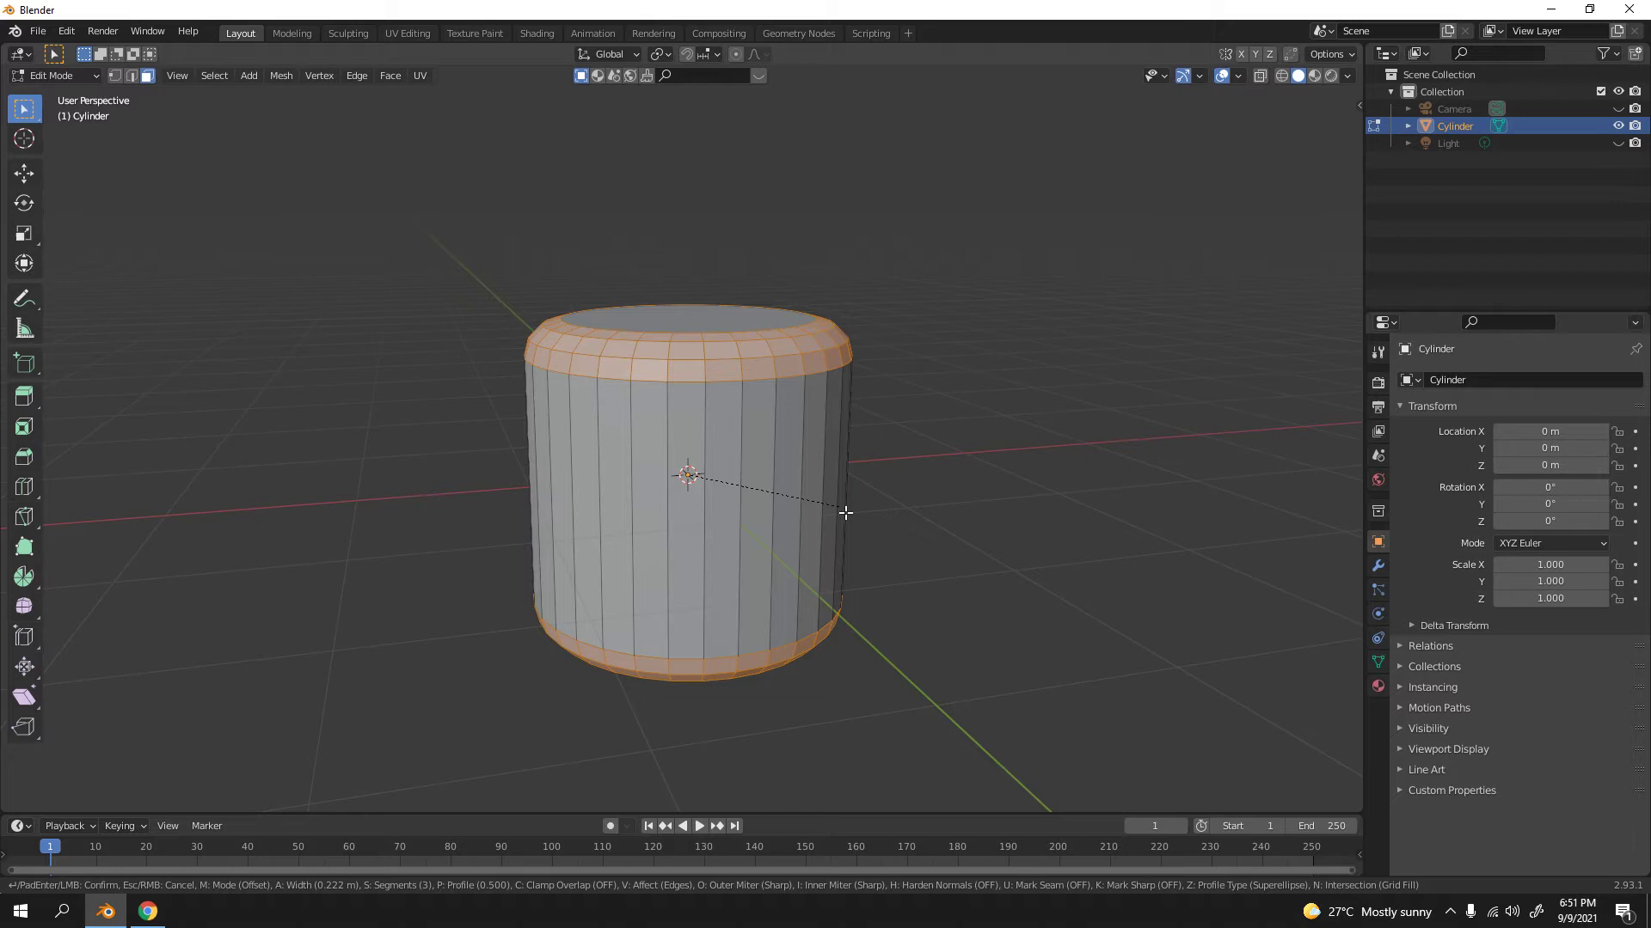
scroll(846, 512, "down", 1)
scroll(846, 513, "up", 1)
left_click(846, 512)
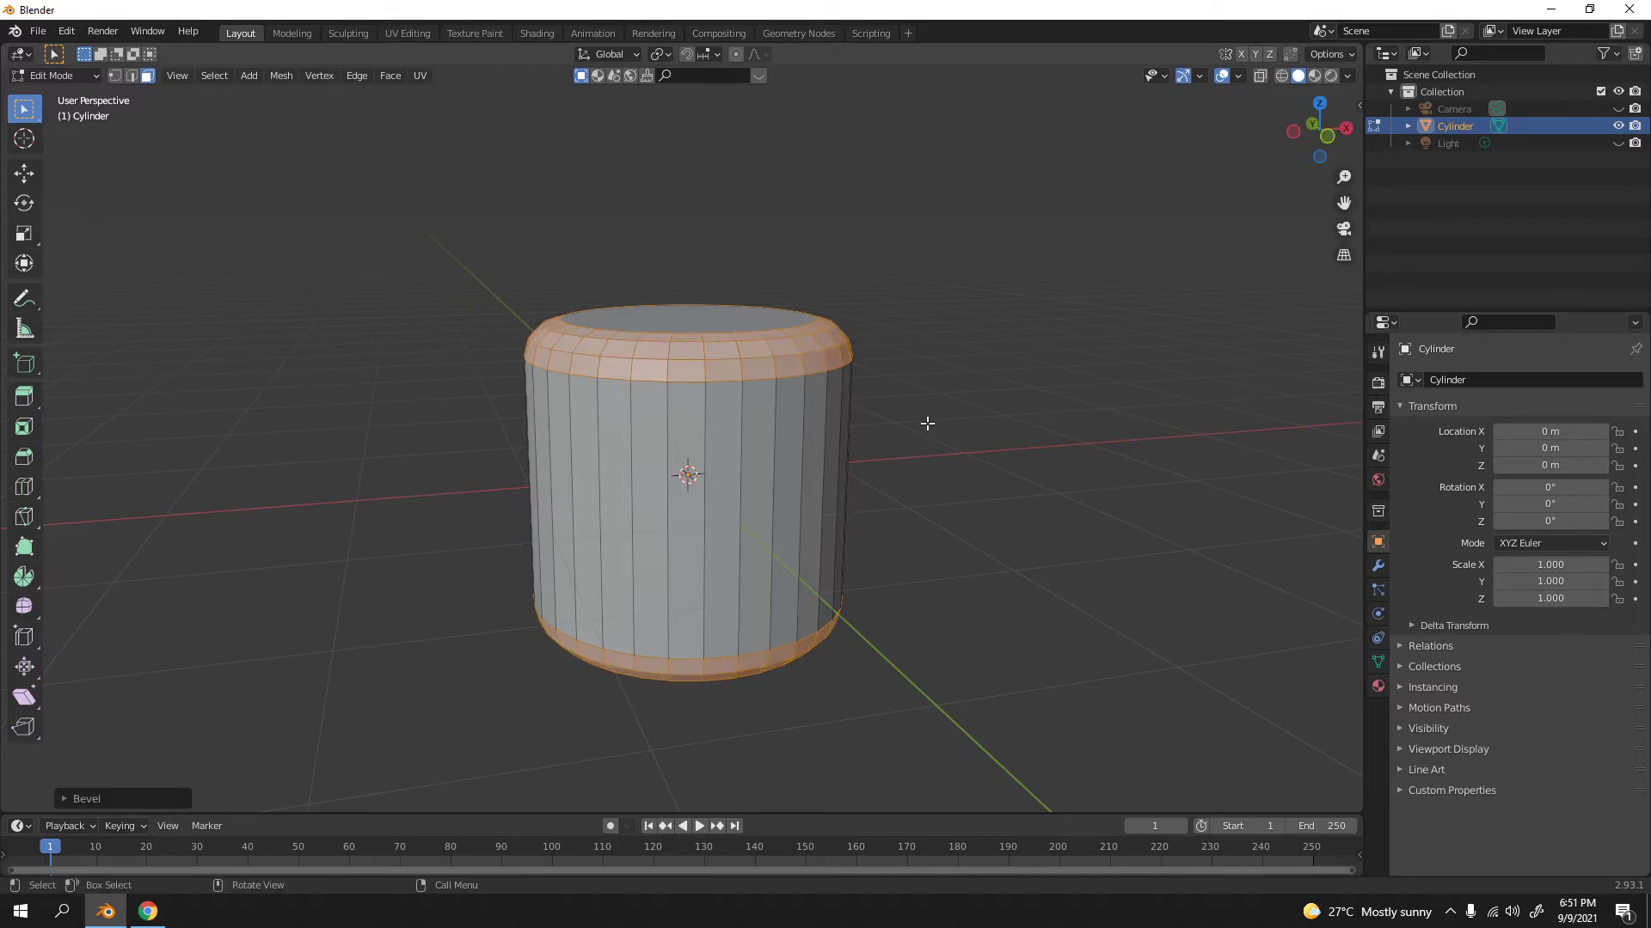
- Deselect all faces and return to Object Mode
key("alt+a")
middle_click_drag(782, 469, 837, 364)
key("Tab")
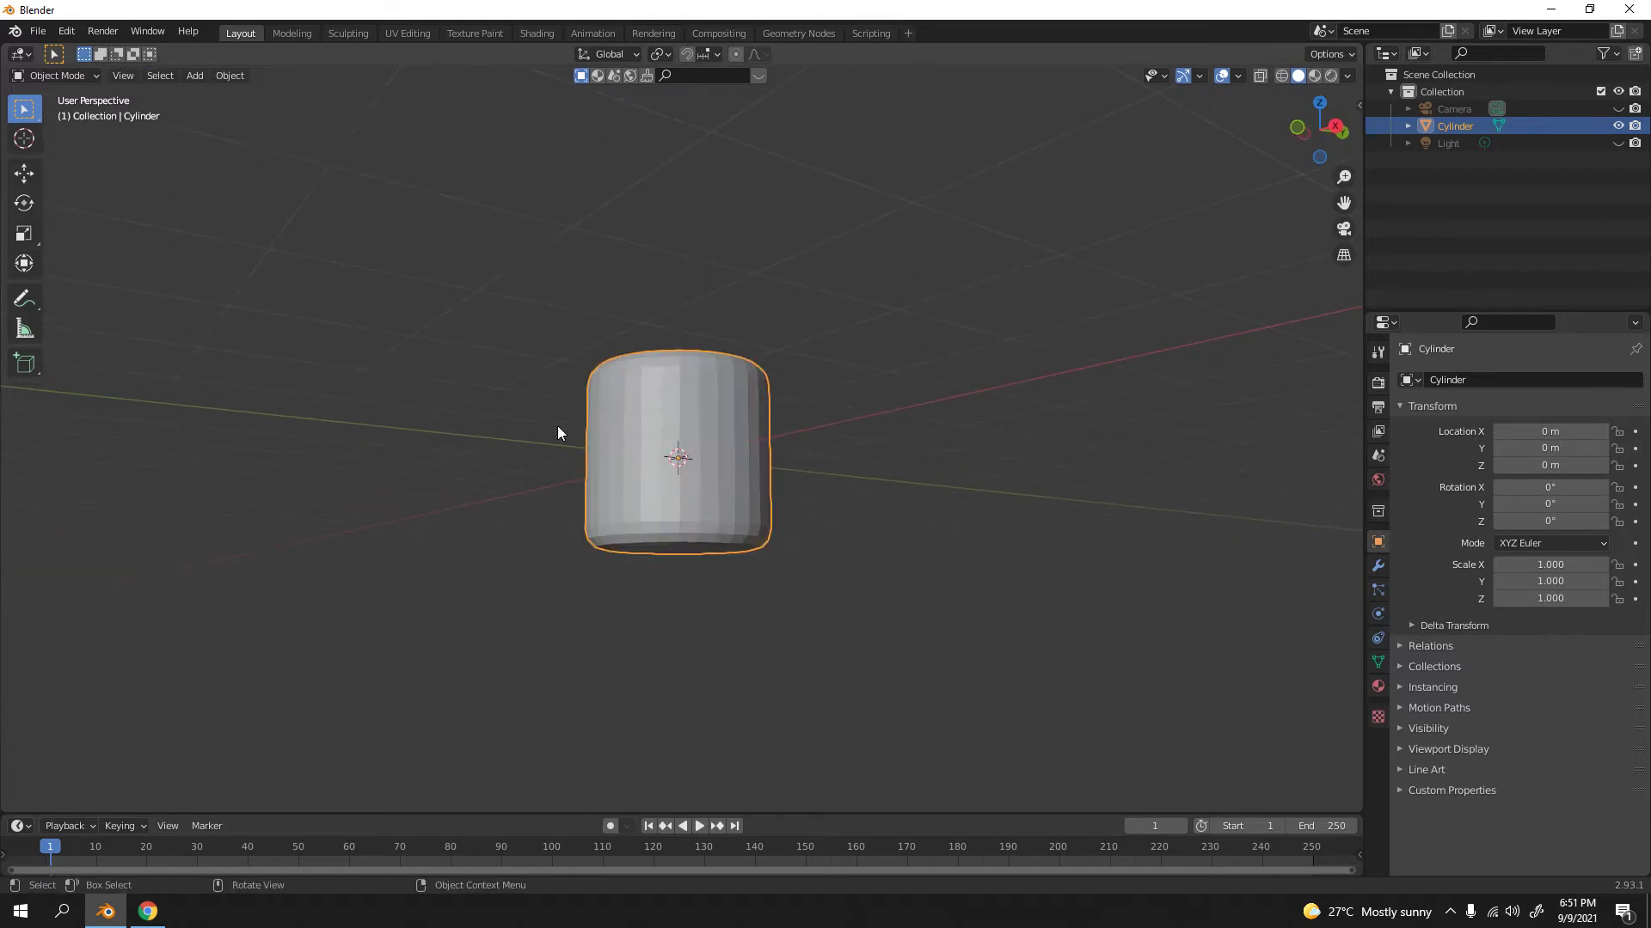
middle_click_drag(557, 425, 738, 477)
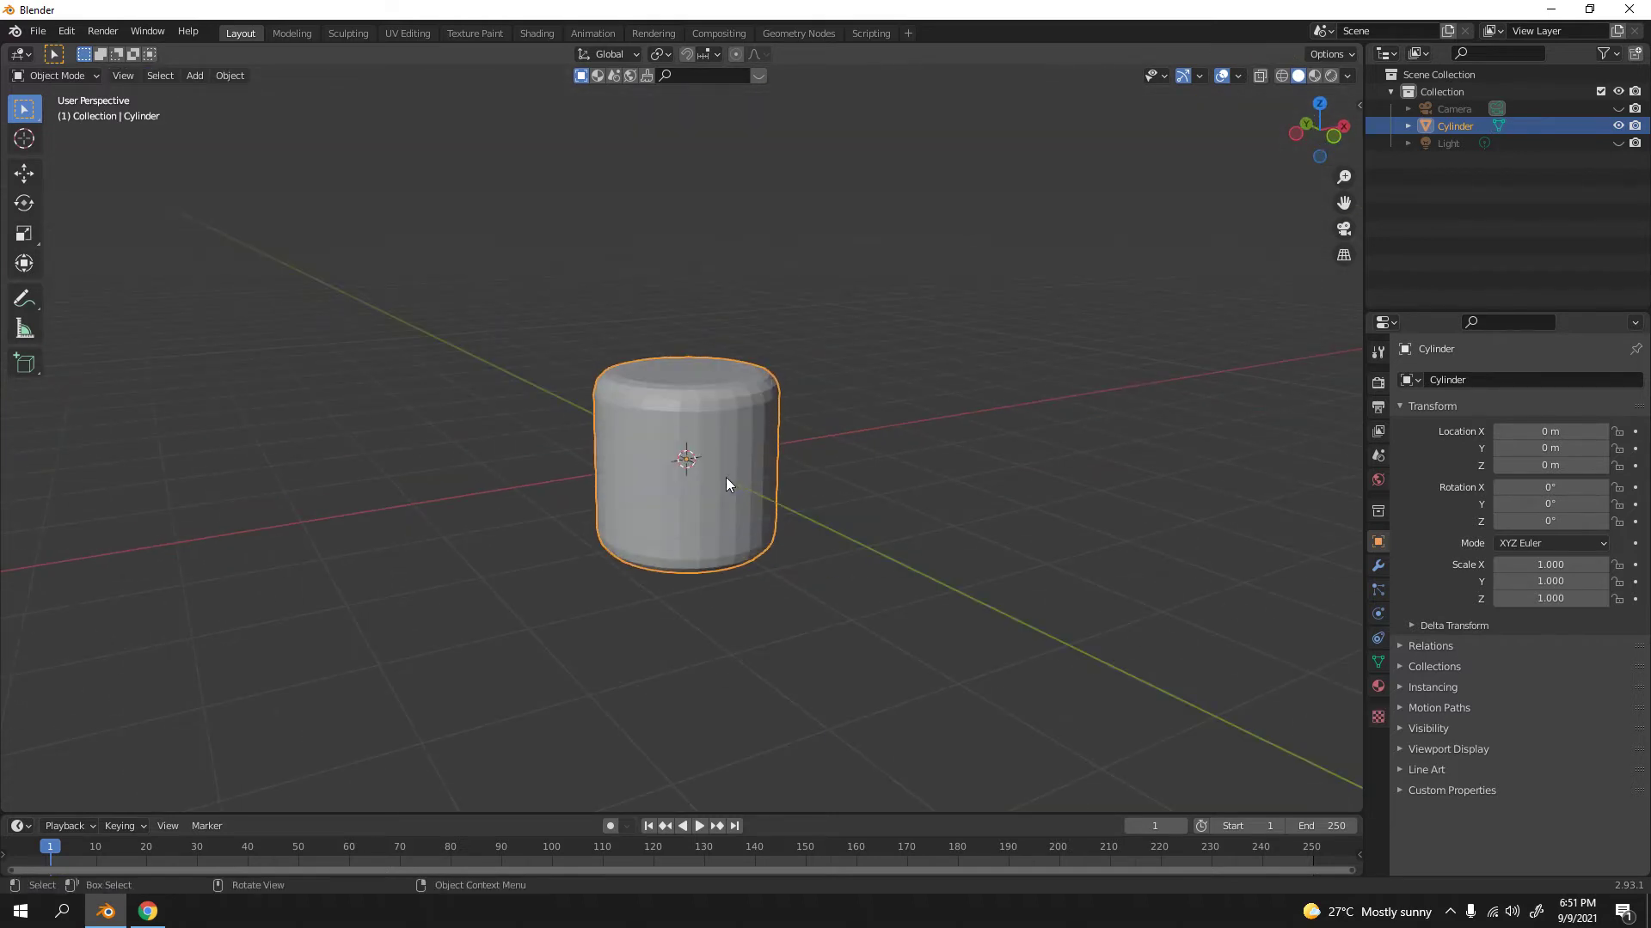
- In front view and wireframe shading, box-select the cylinder's top faces in Edit Mode
key("KP_1")
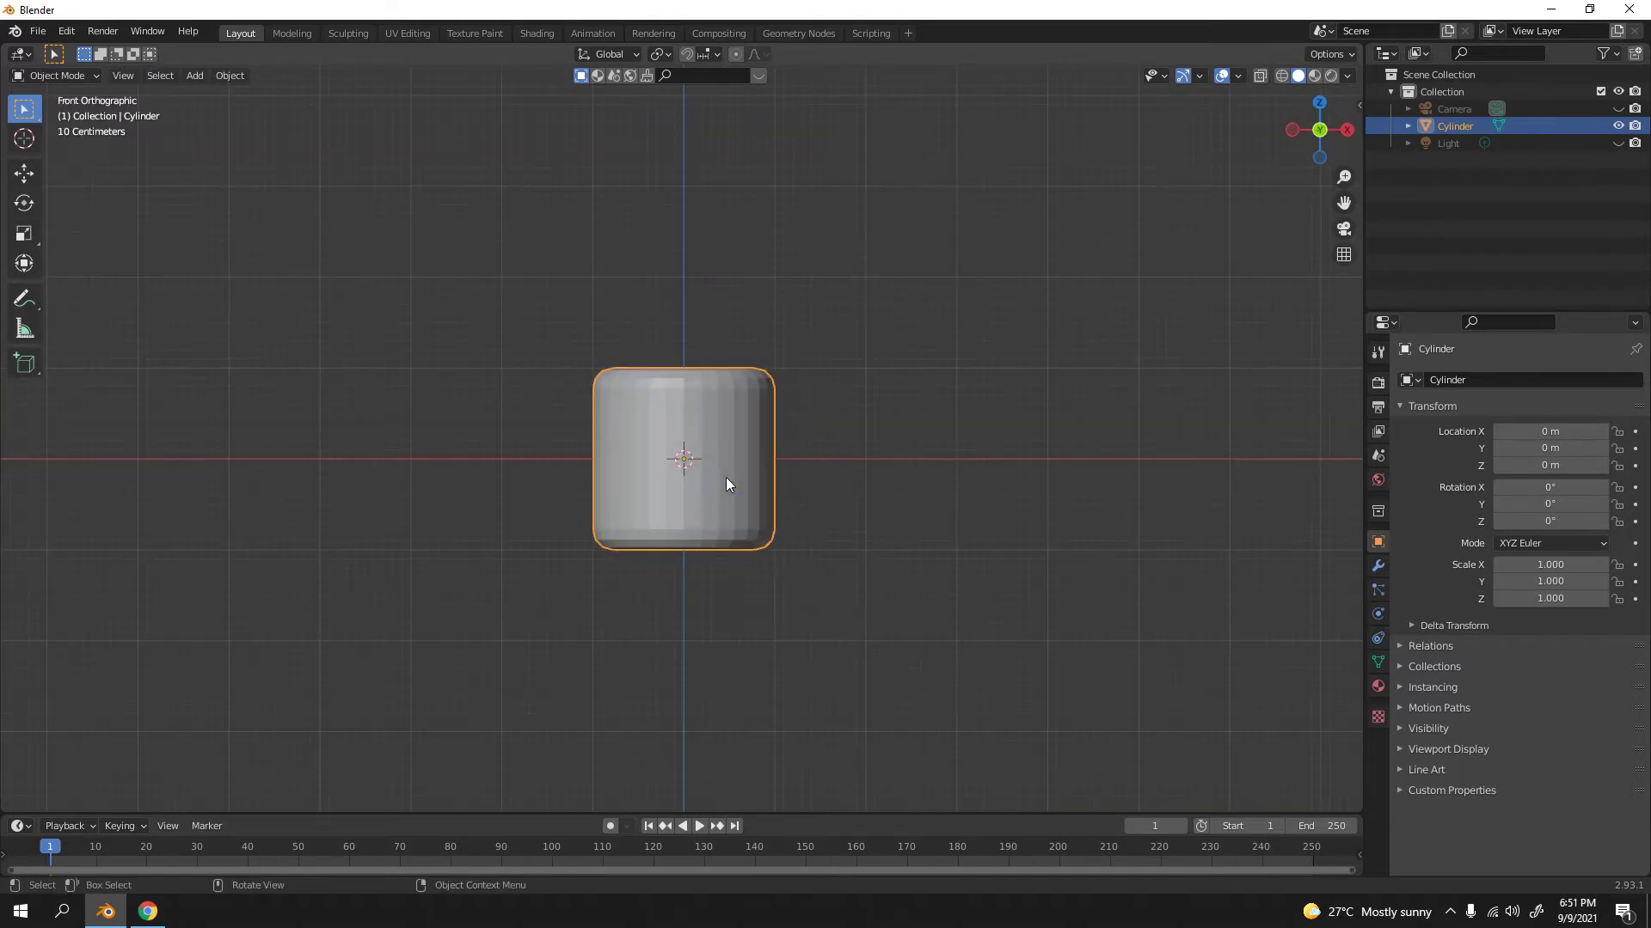
key("Tab")
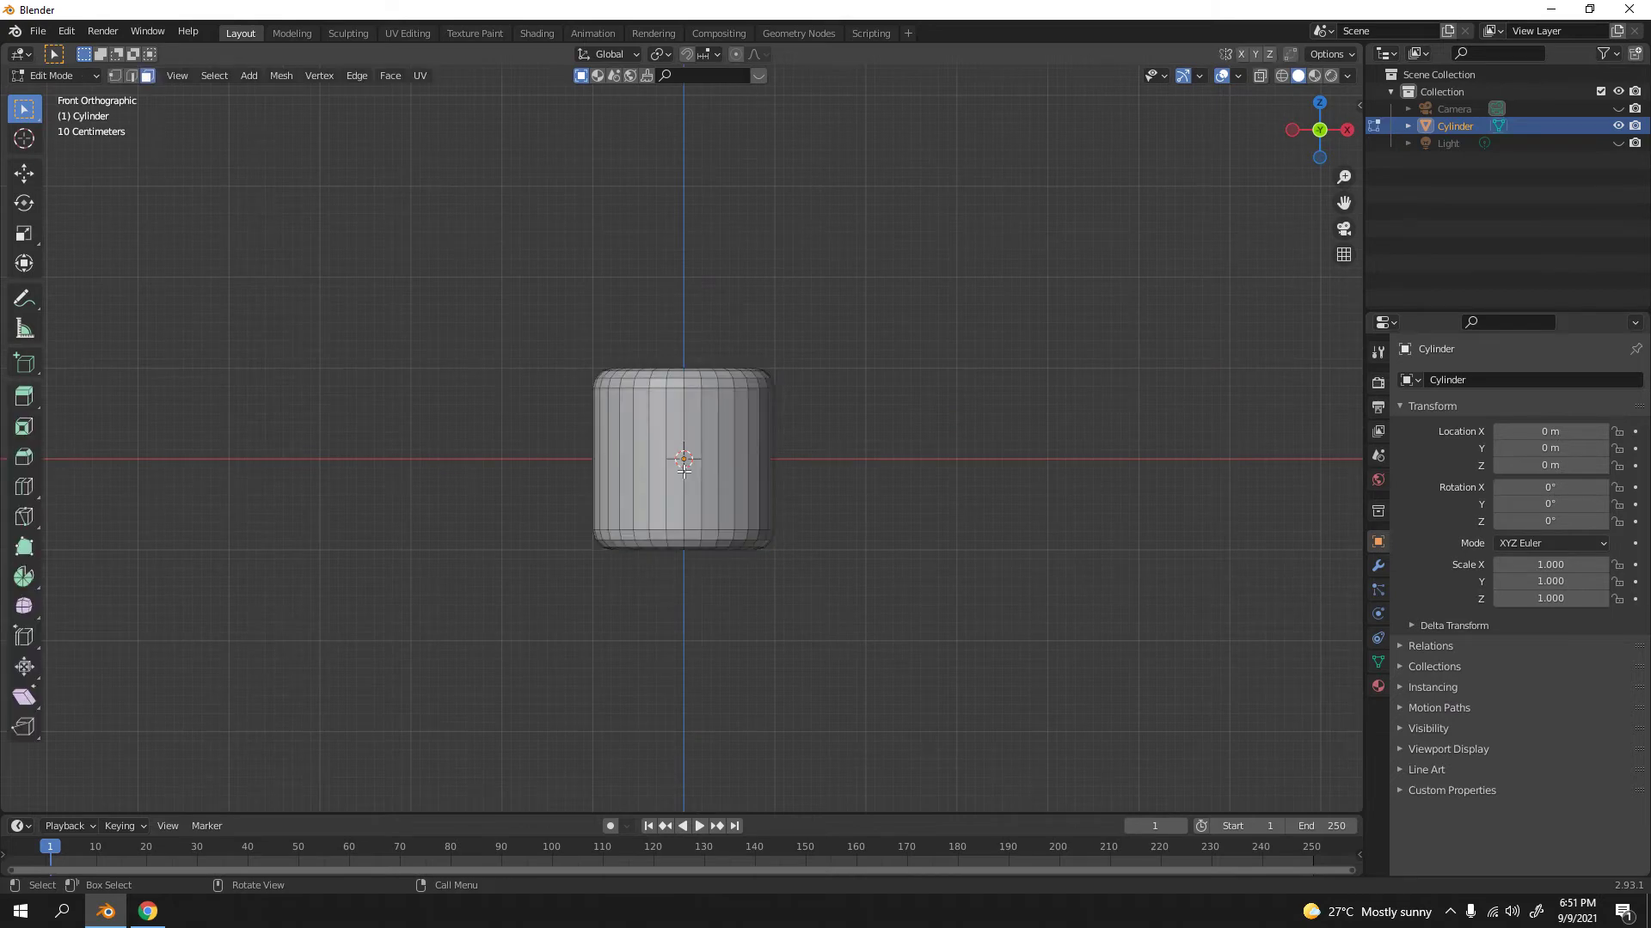
left_click(1284, 74)
left_click_drag(461, 209, 909, 404)
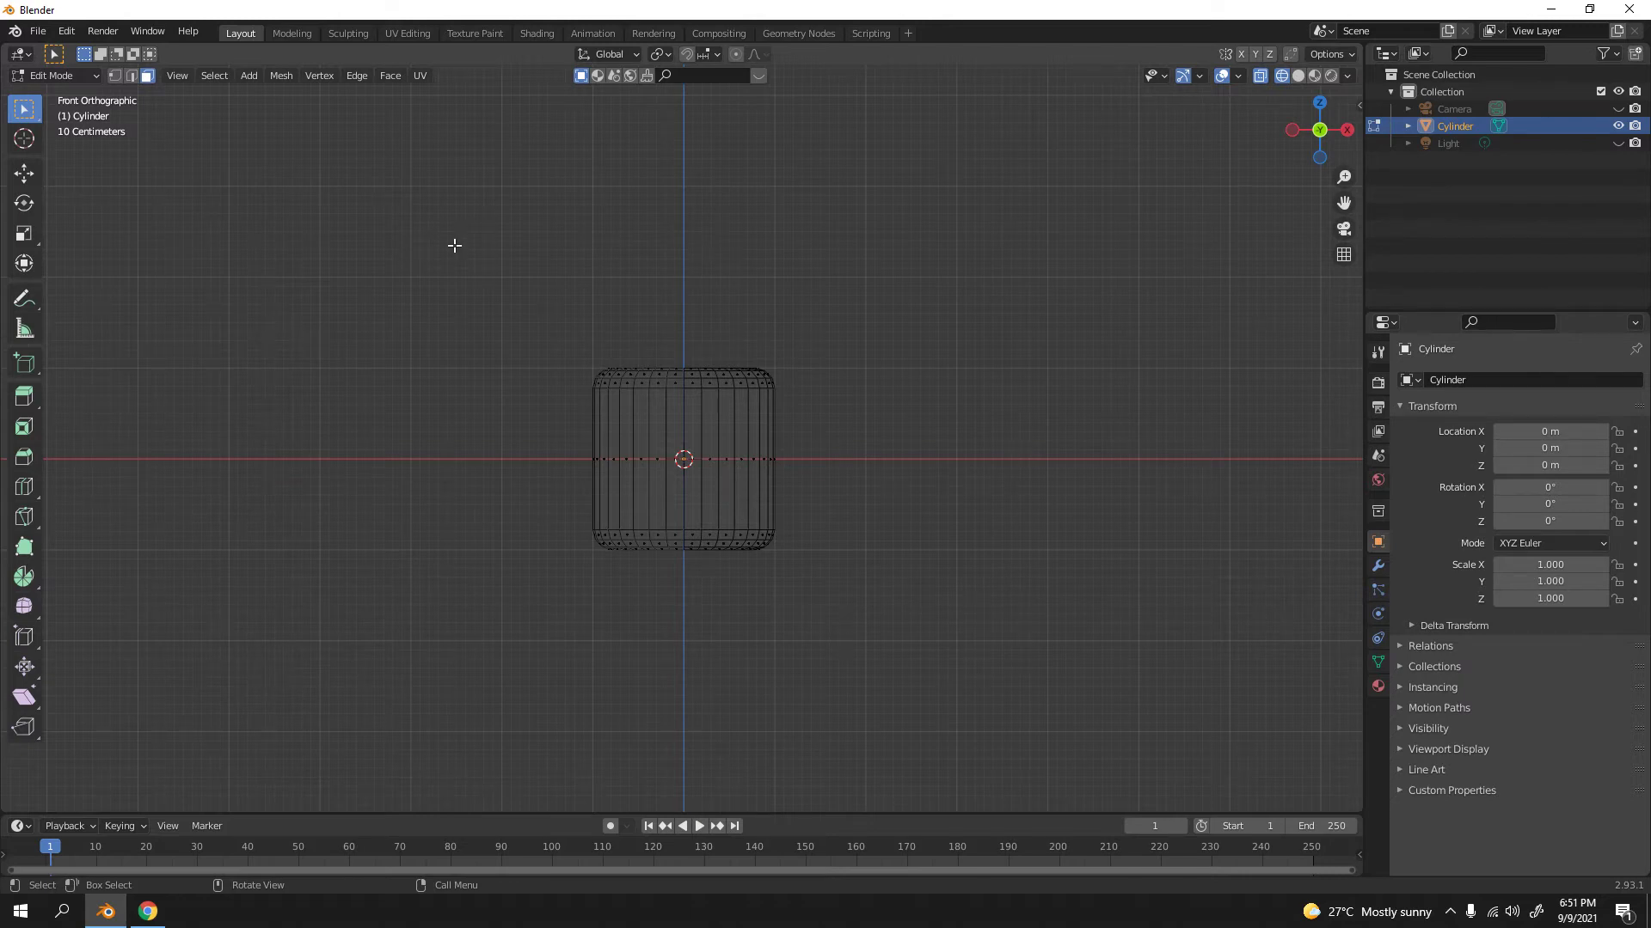
left_click_drag(397, 204, 612, 280)
left_click_drag(449, 215, 868, 419)
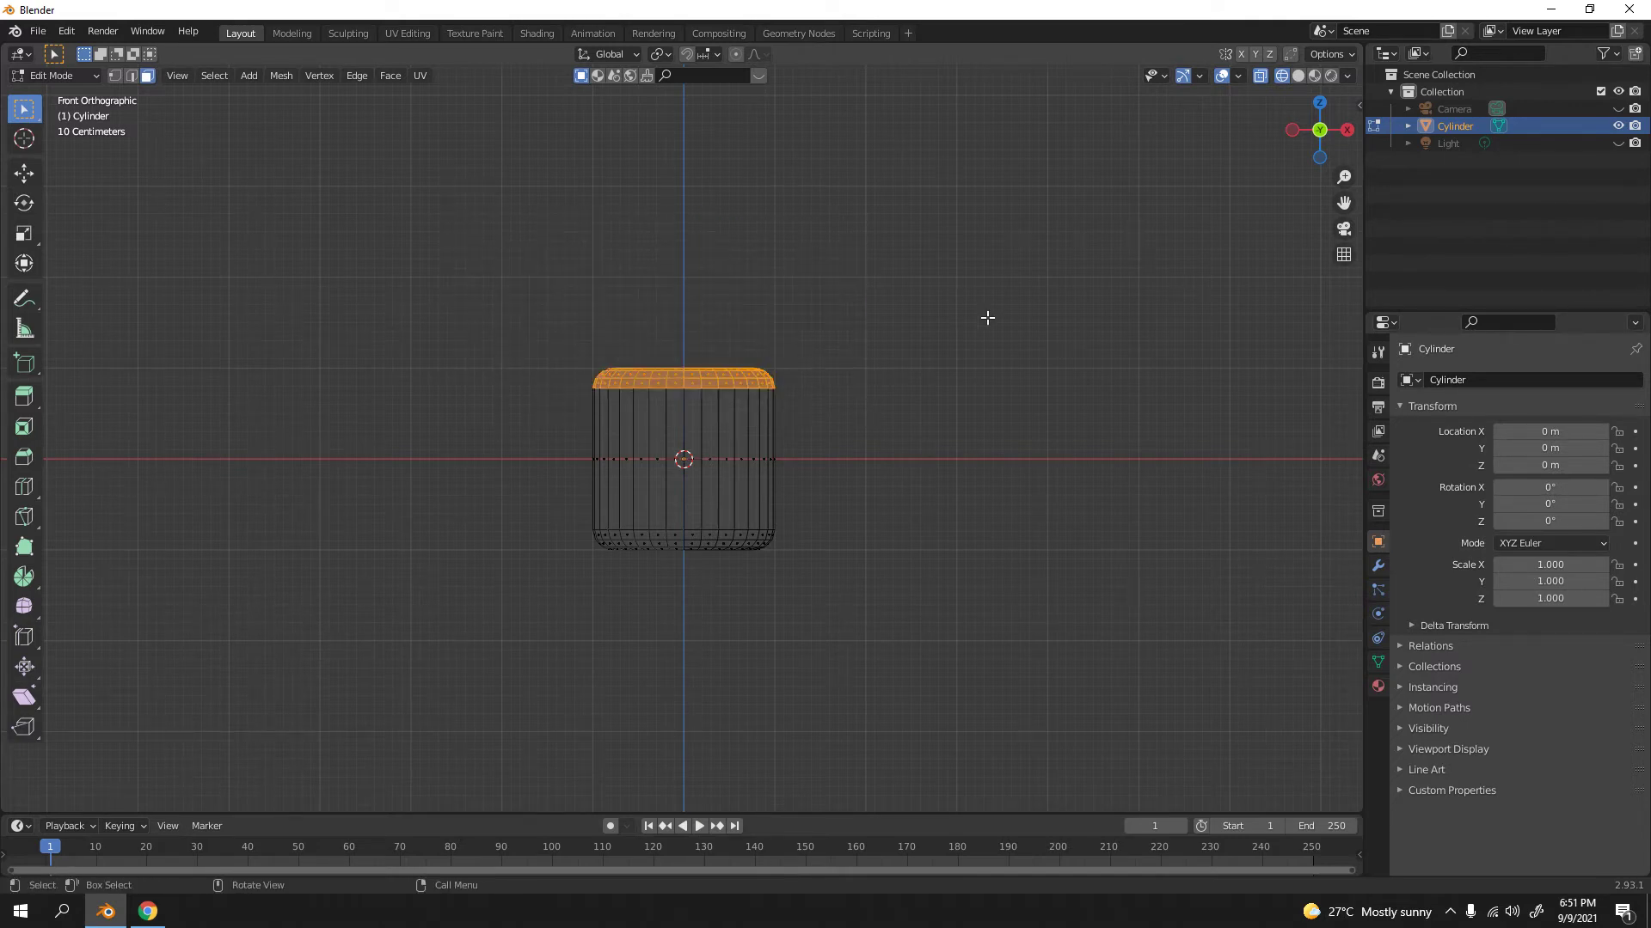
- Cancel an attempted Z move of the top, deselect, and go back to Object Mode
key("g")
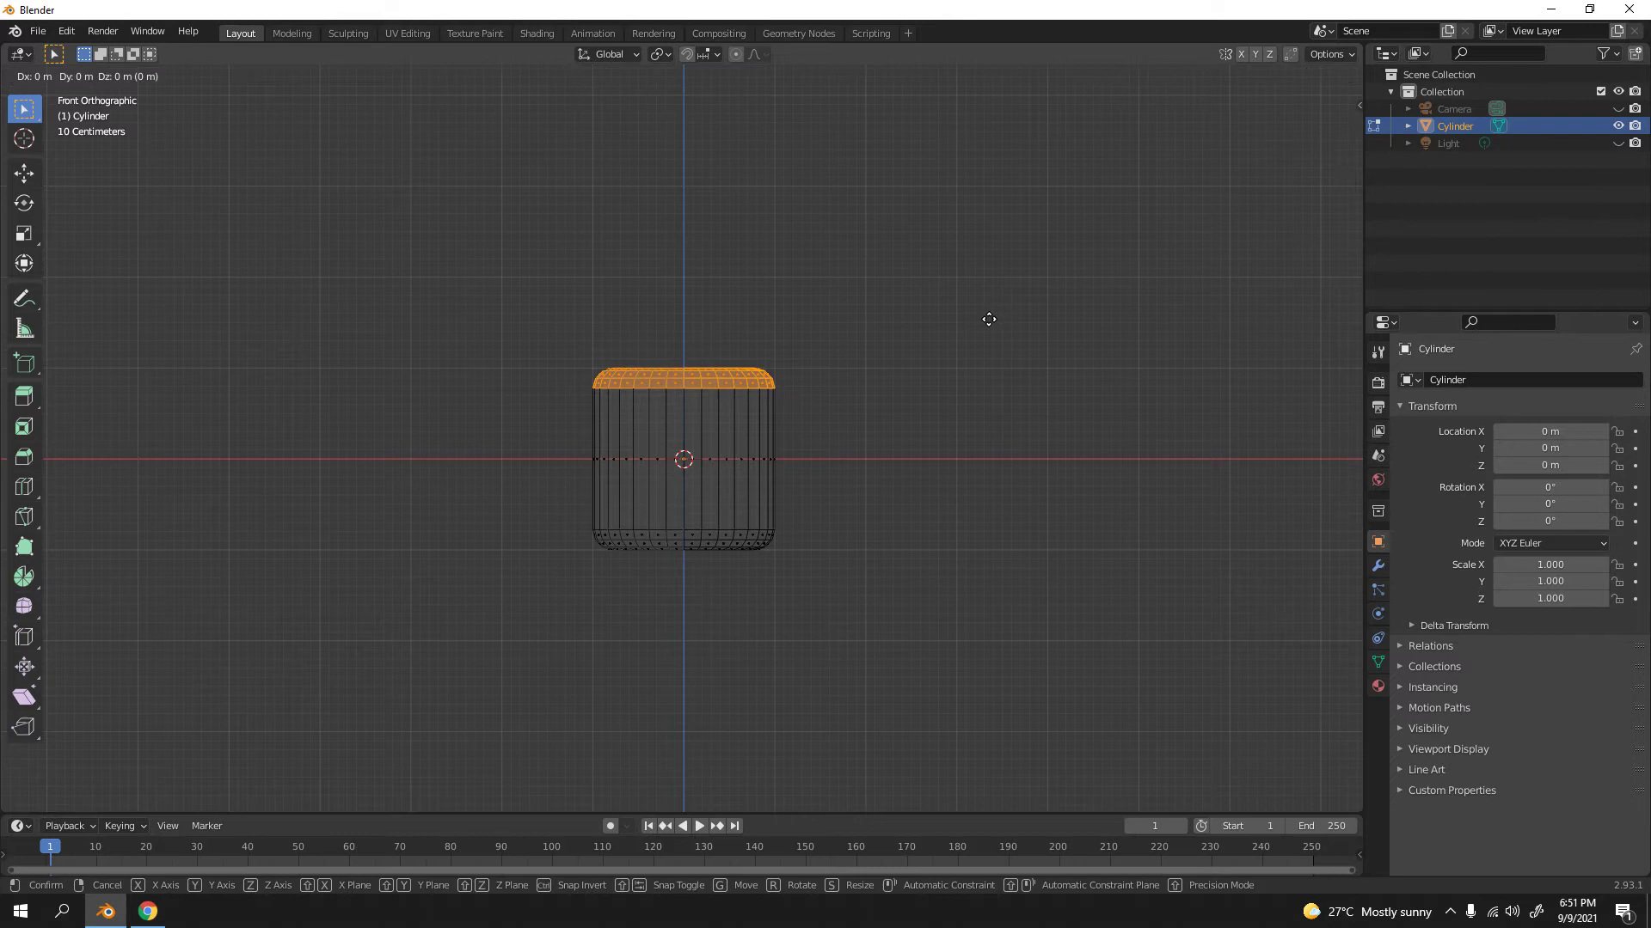
key("z")
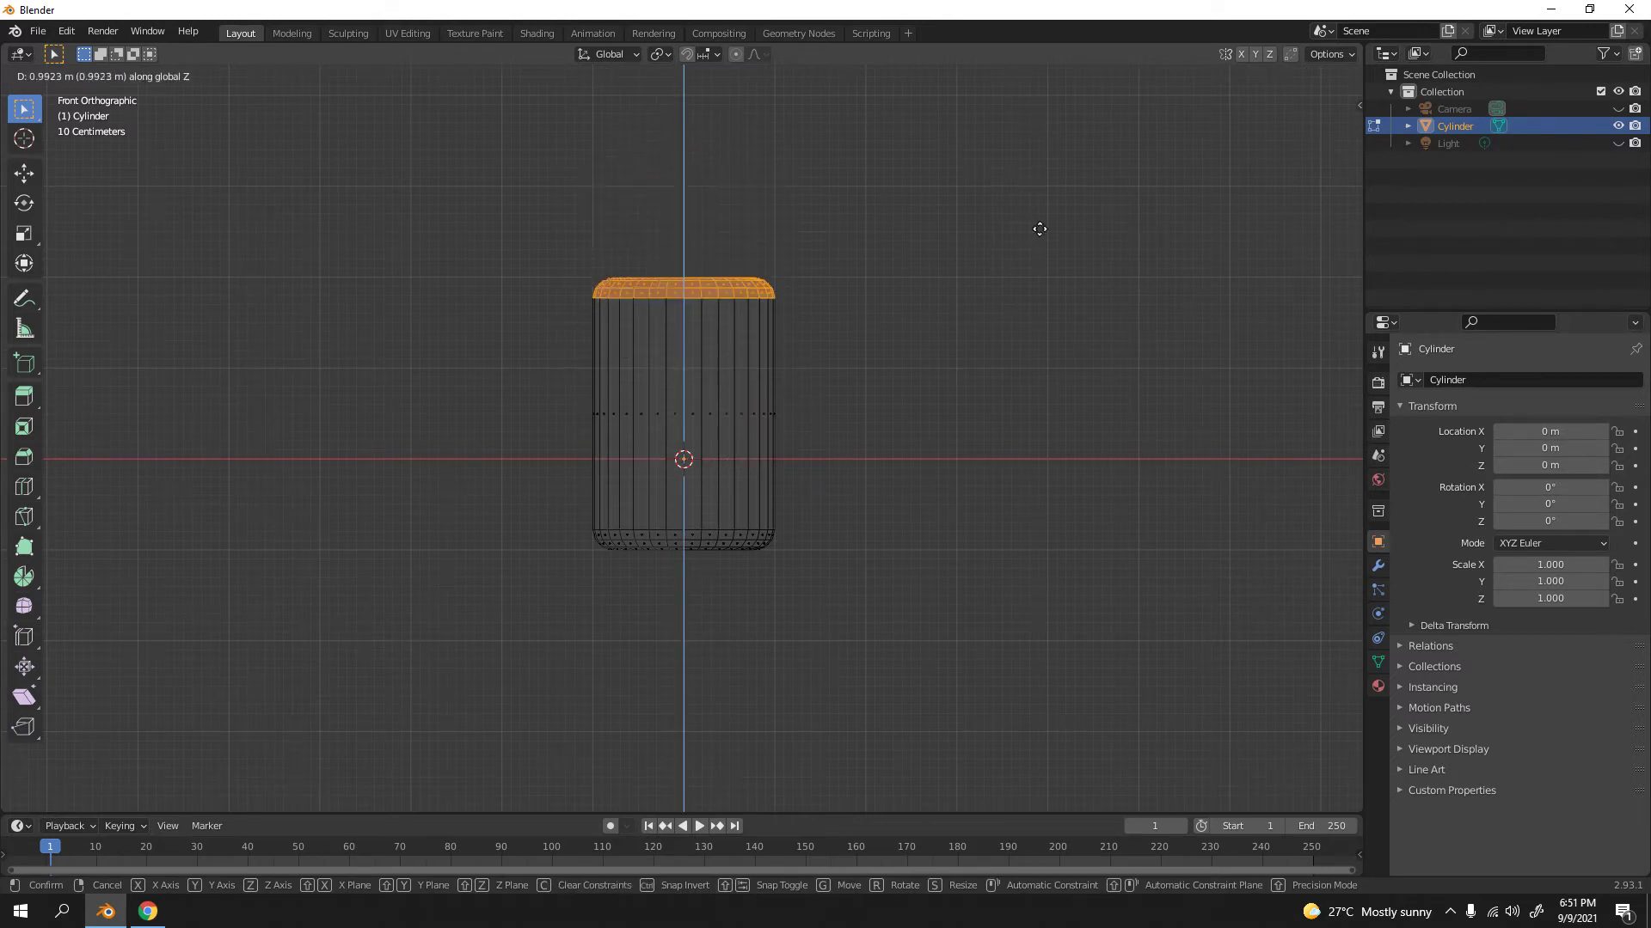
key("Escape")
left_click(889, 265)
key("Tab")
middle_click_drag(888, 266, 776, 349)
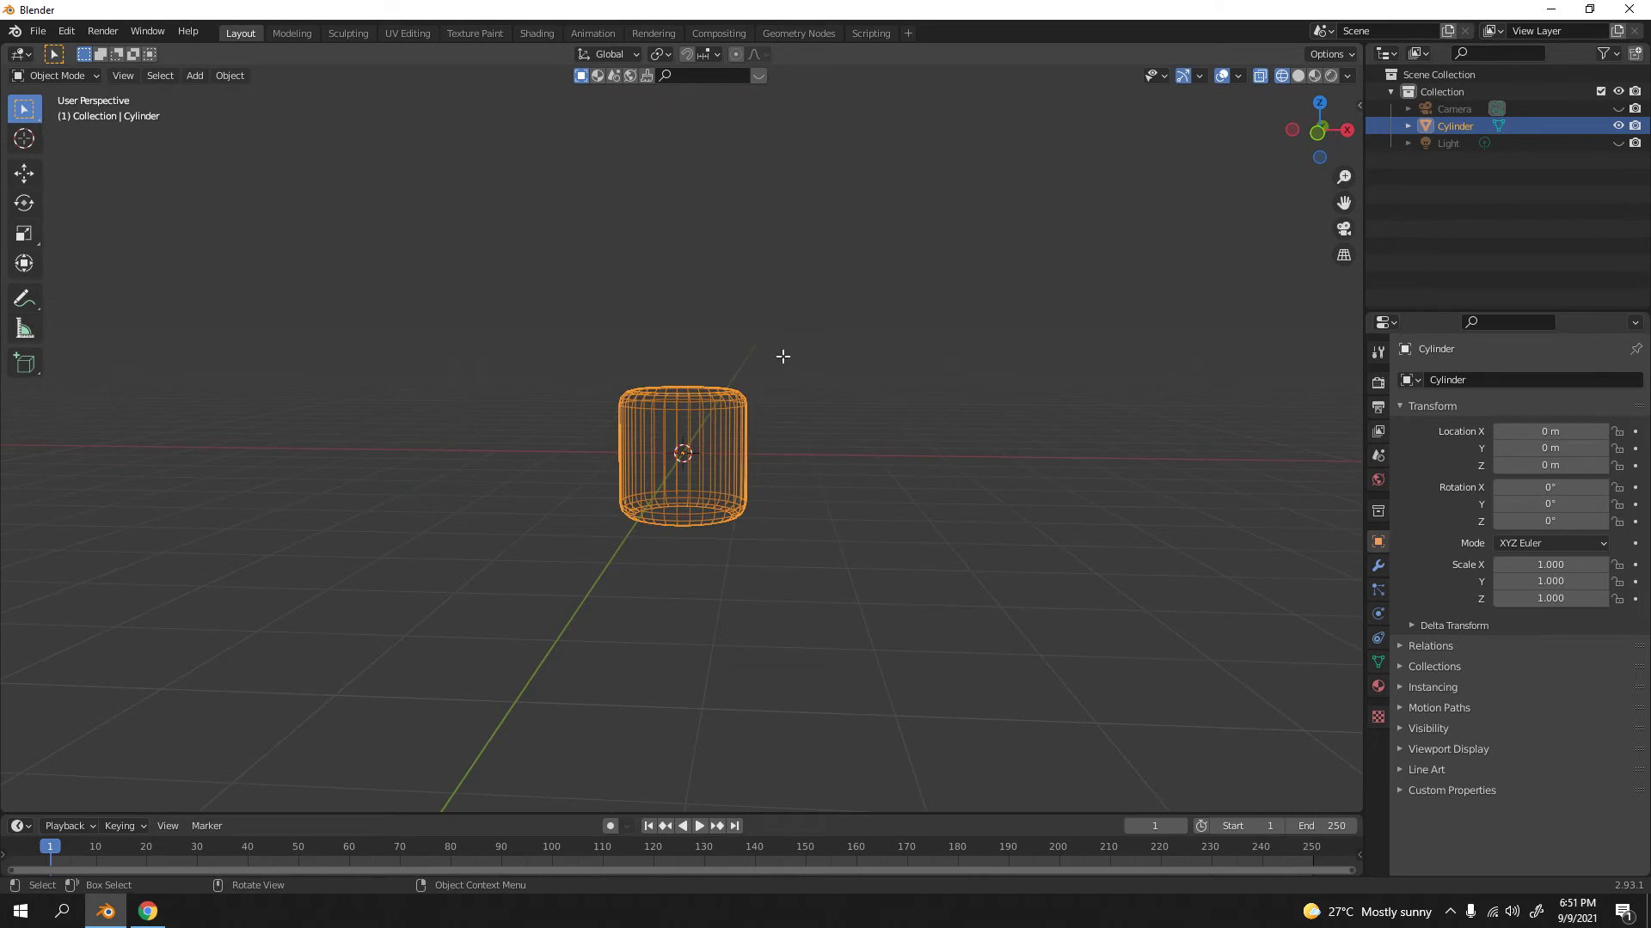
- Raise the cylinder's top faces about 0.99 m along Z and return to Object Mode
key("Tab")
left_click_drag(578, 327, 864, 418)
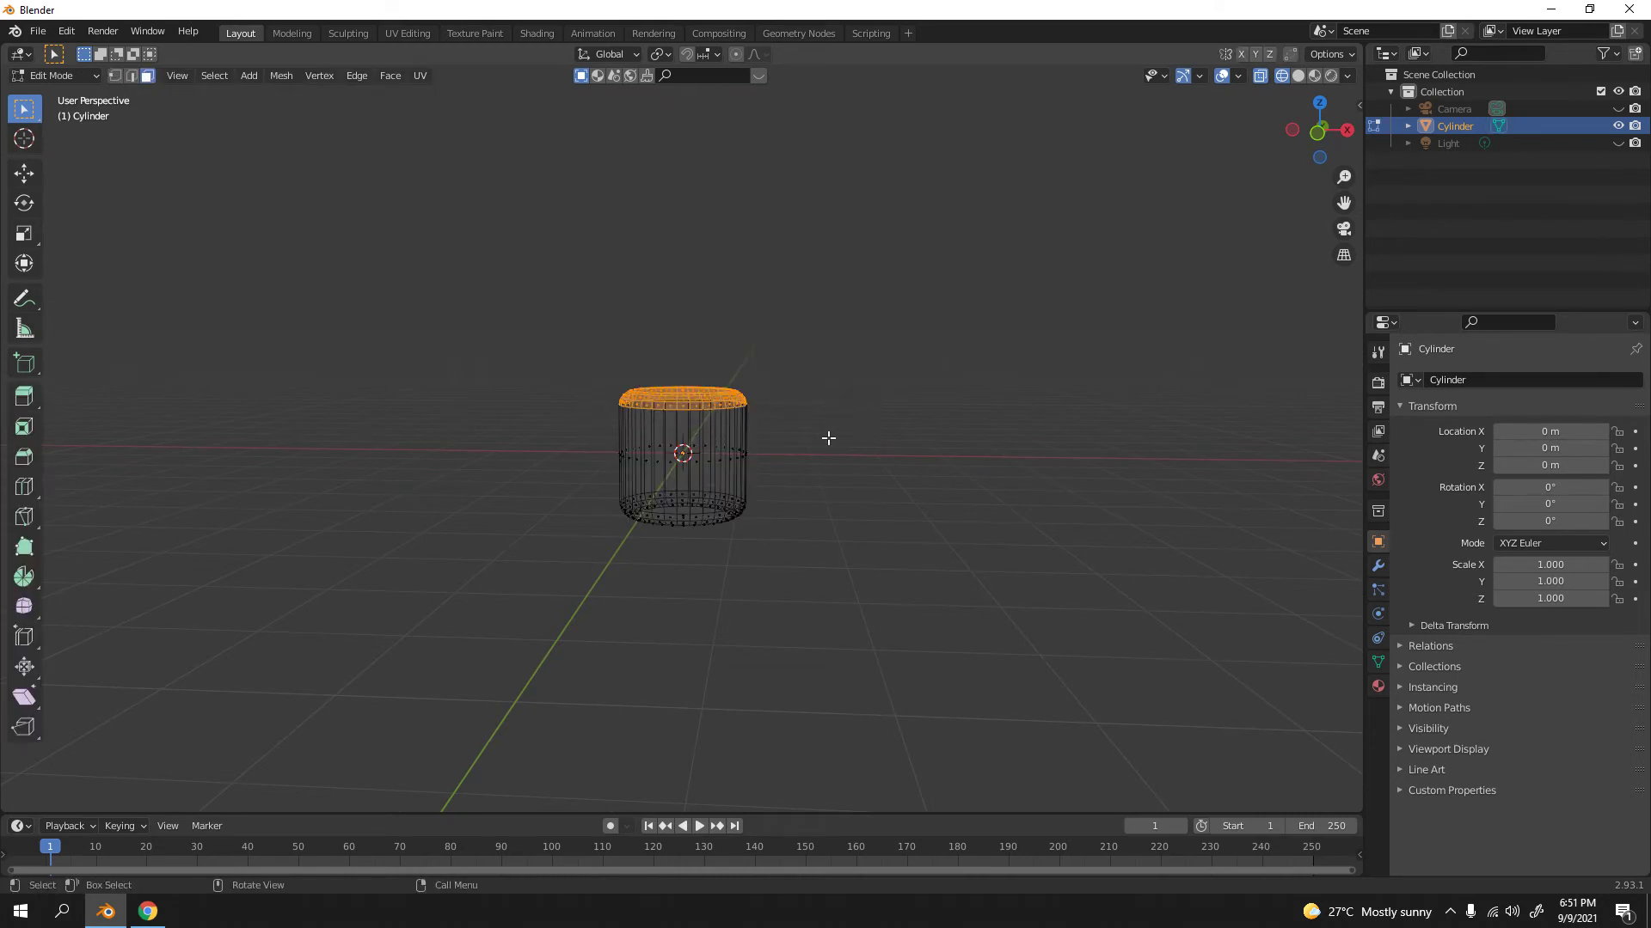
key("KP_1")
scroll(792, 424, "up", 2)
key("g")
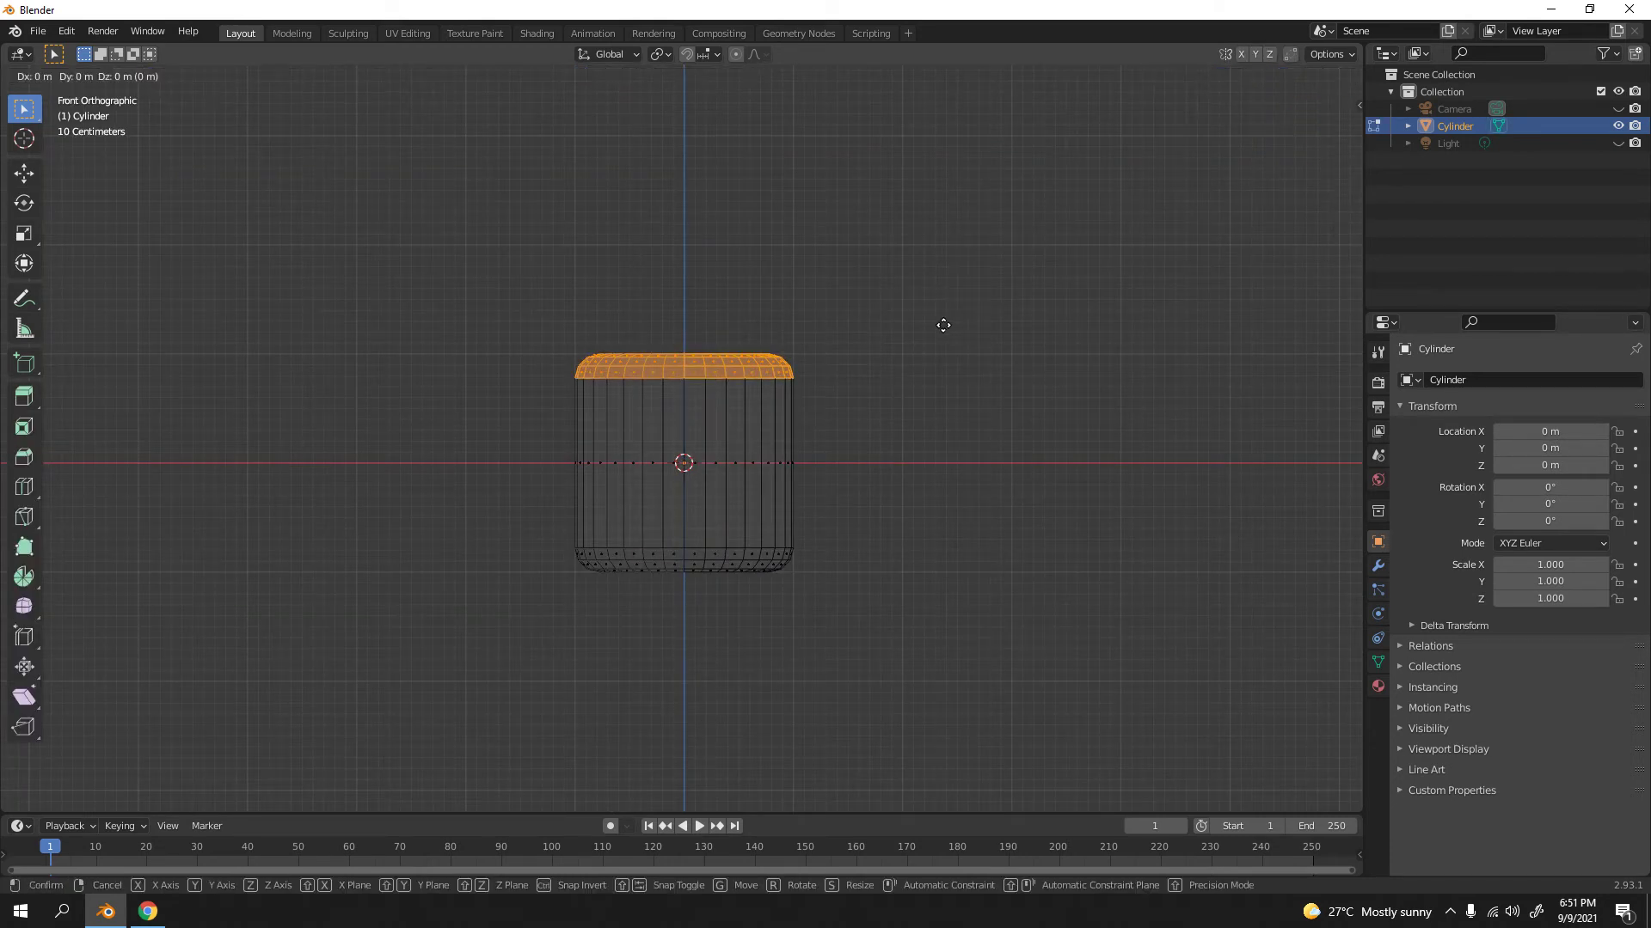
key("z")
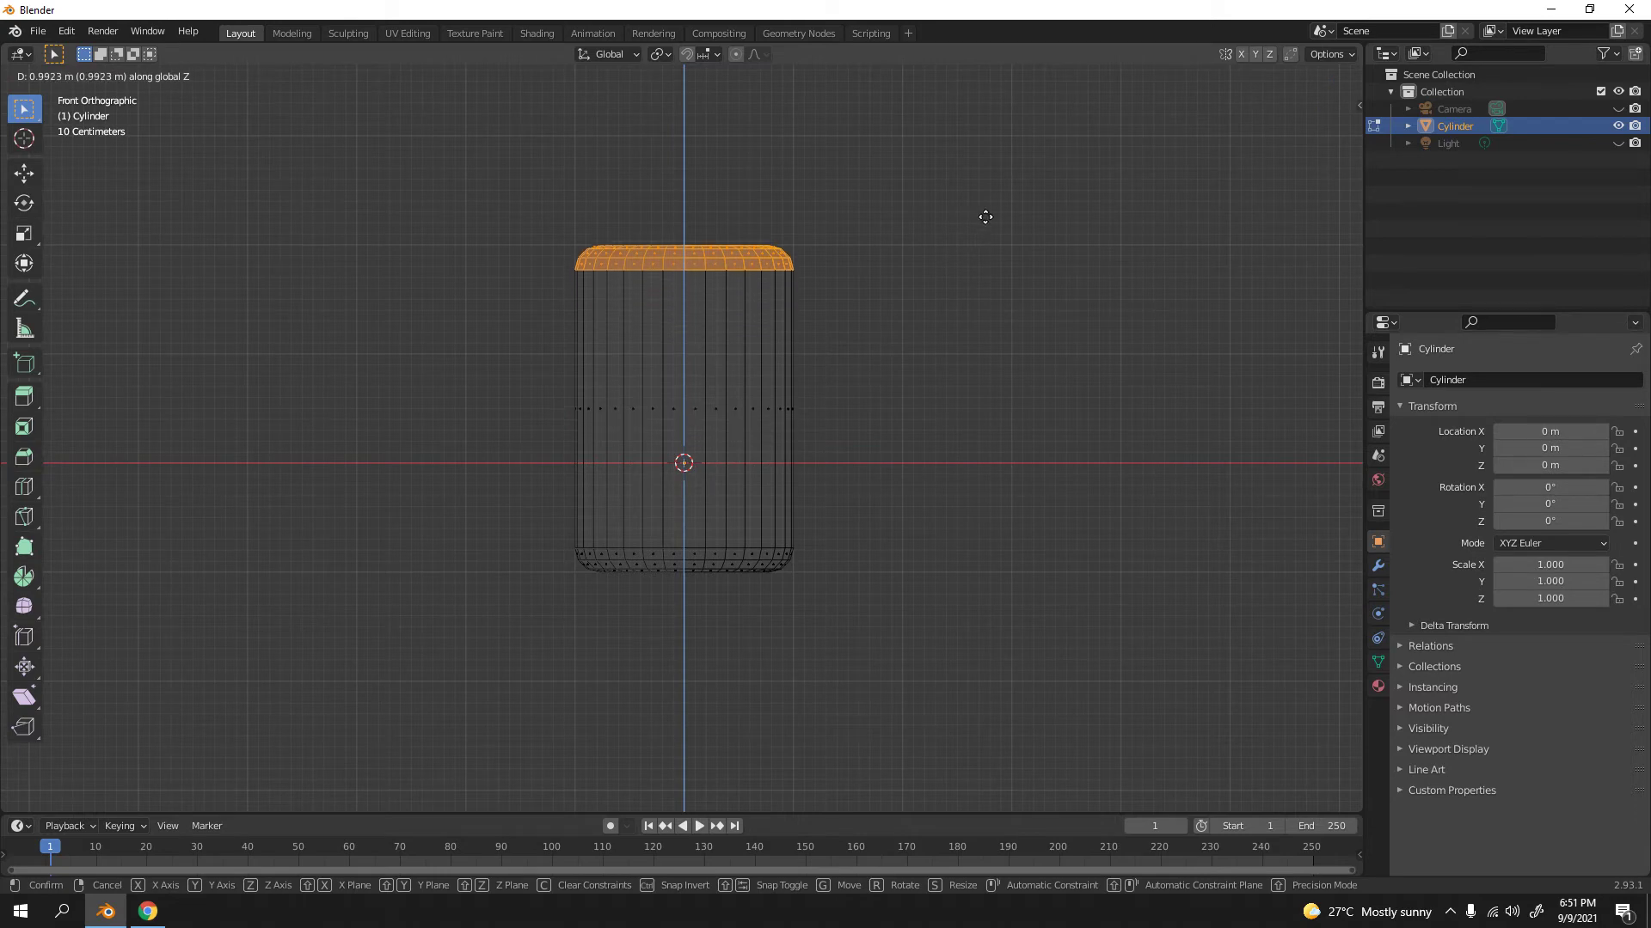
left_click(985, 217)
key("Tab")
- Inspect the mesh in Edit Mode, then restore solid shading and select the cylinder
left_click(930, 256)
middle_click_drag(918, 284, 845, 327)
key("Tab")
scroll(885, 310, "up", 3)
left_click(885, 310)
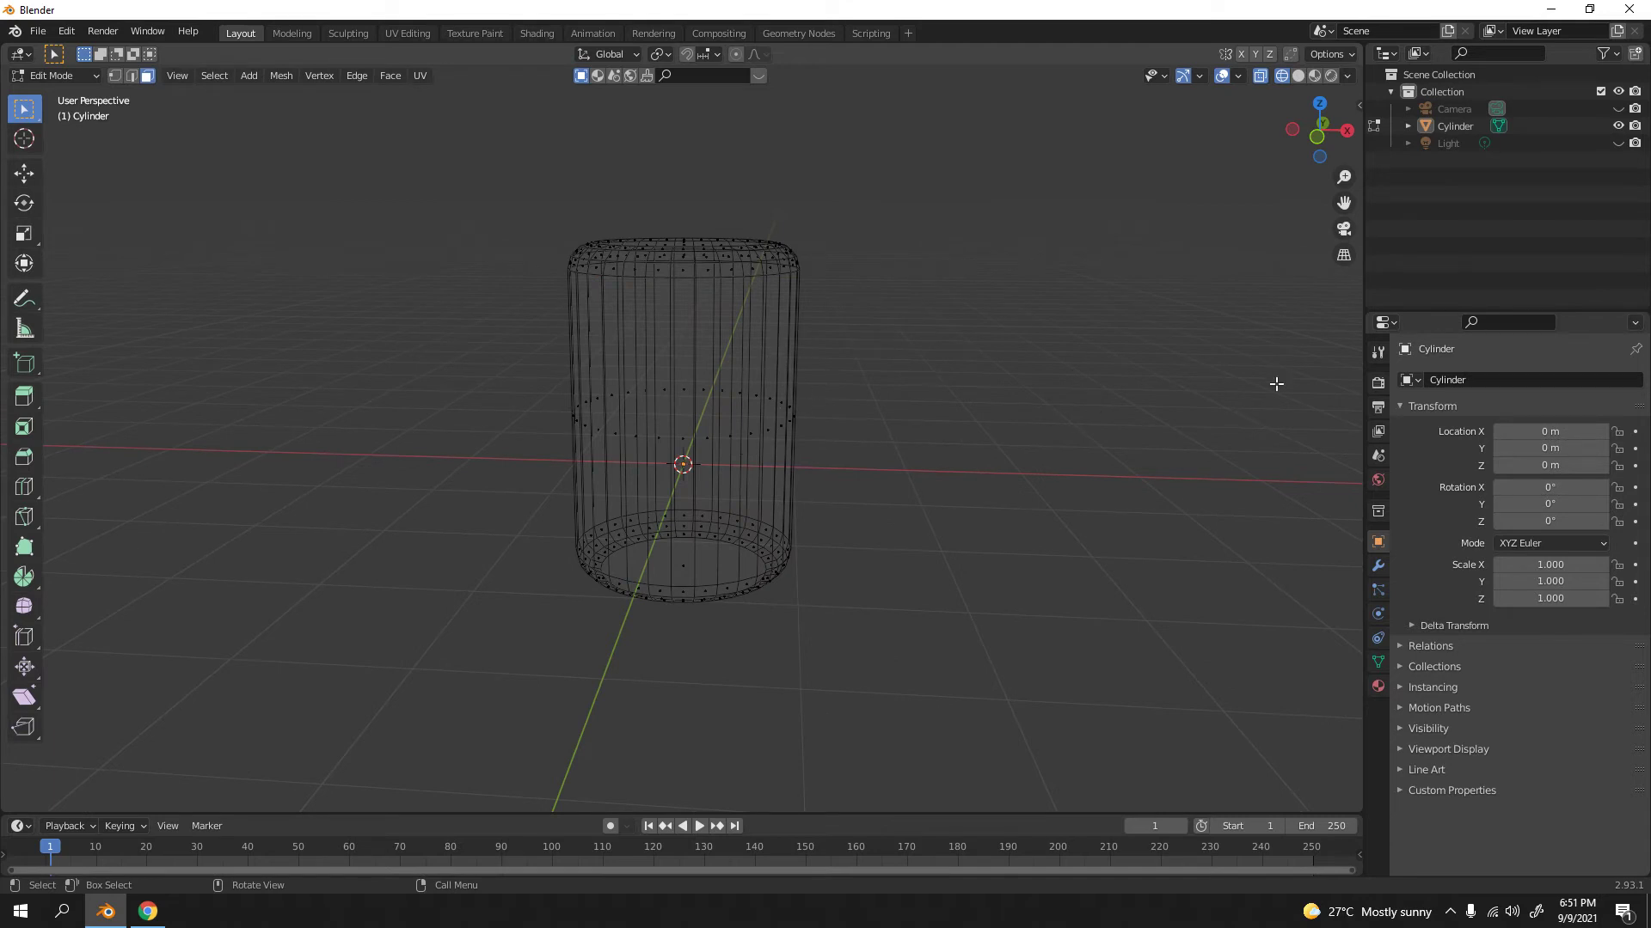
key("Tab")
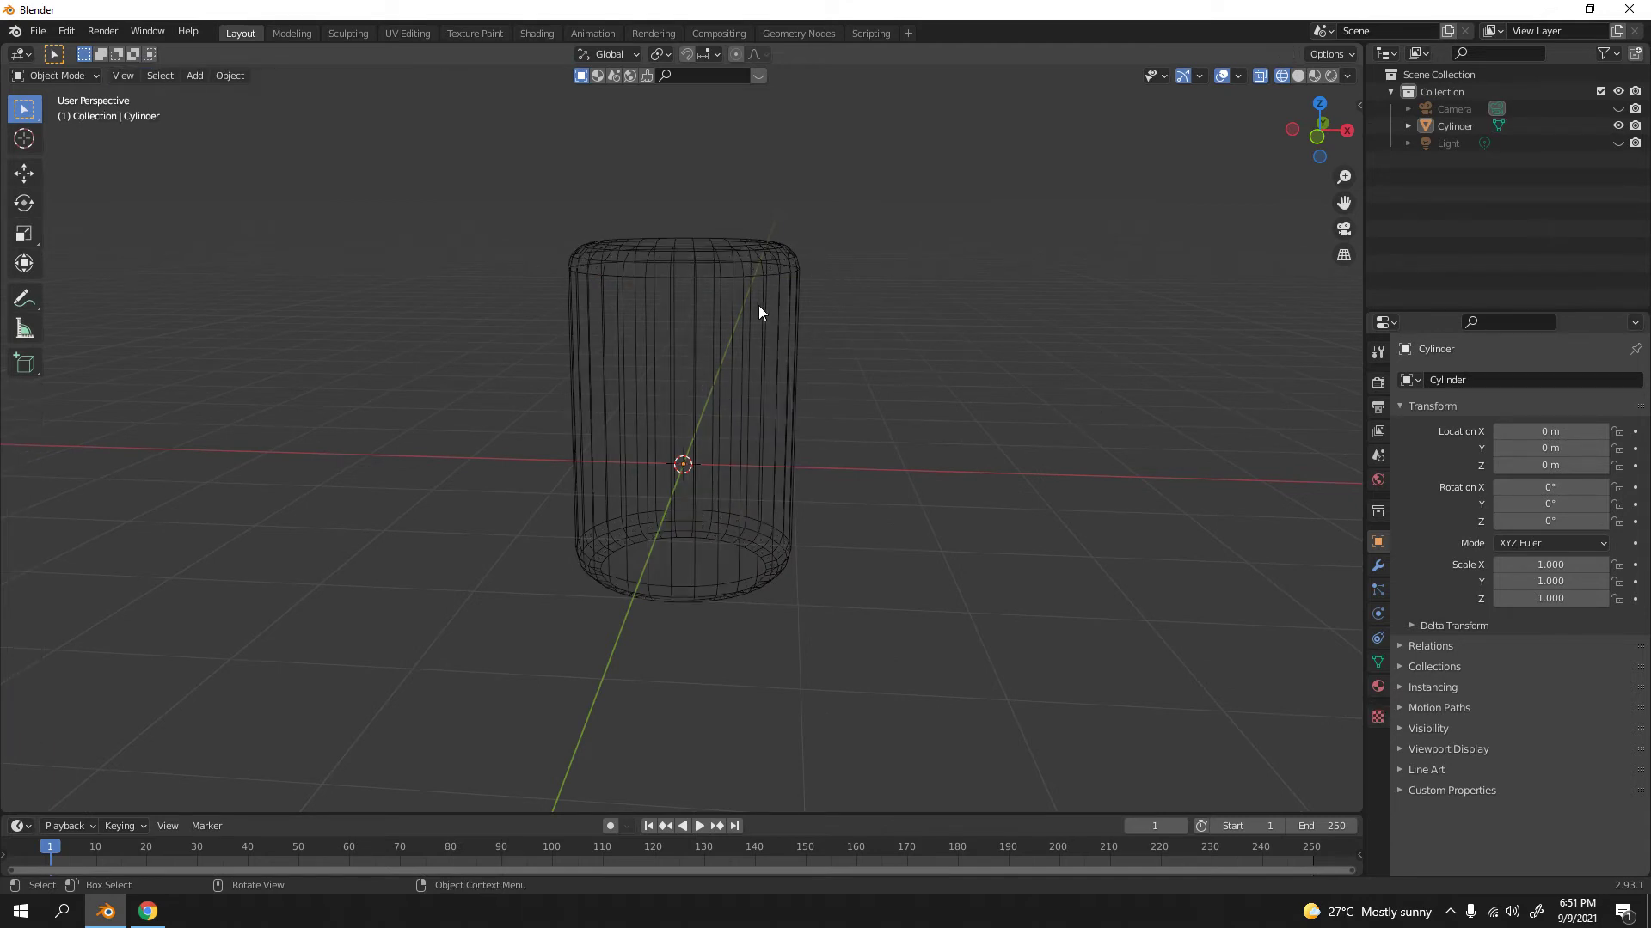
left_click(1299, 76)
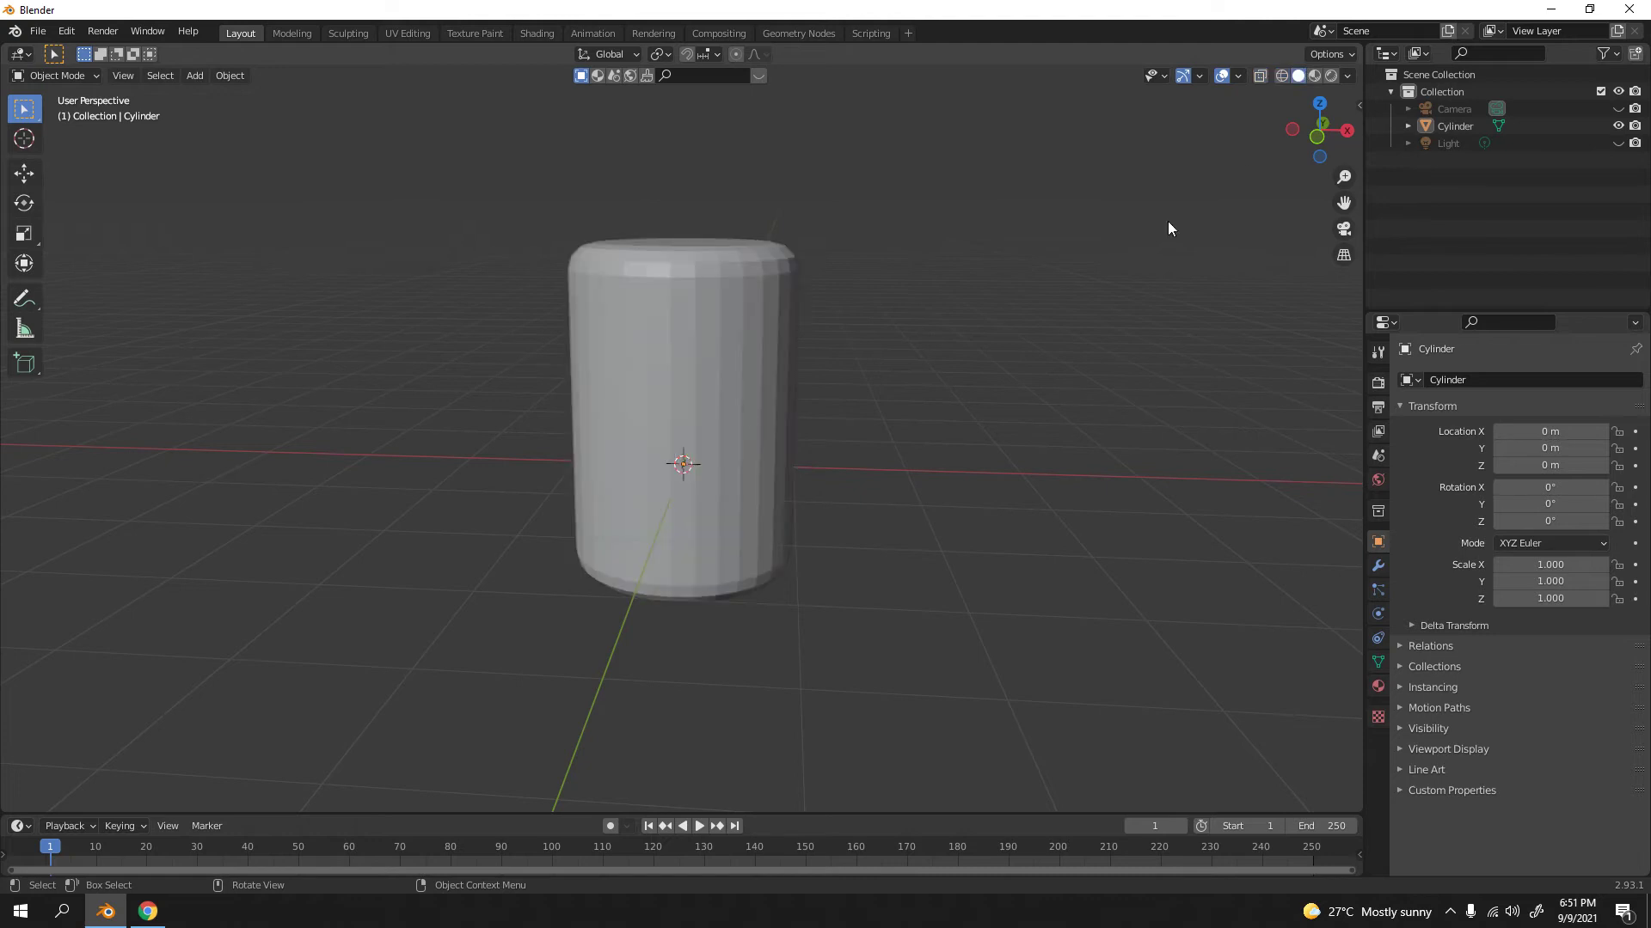
left_click(668, 322)
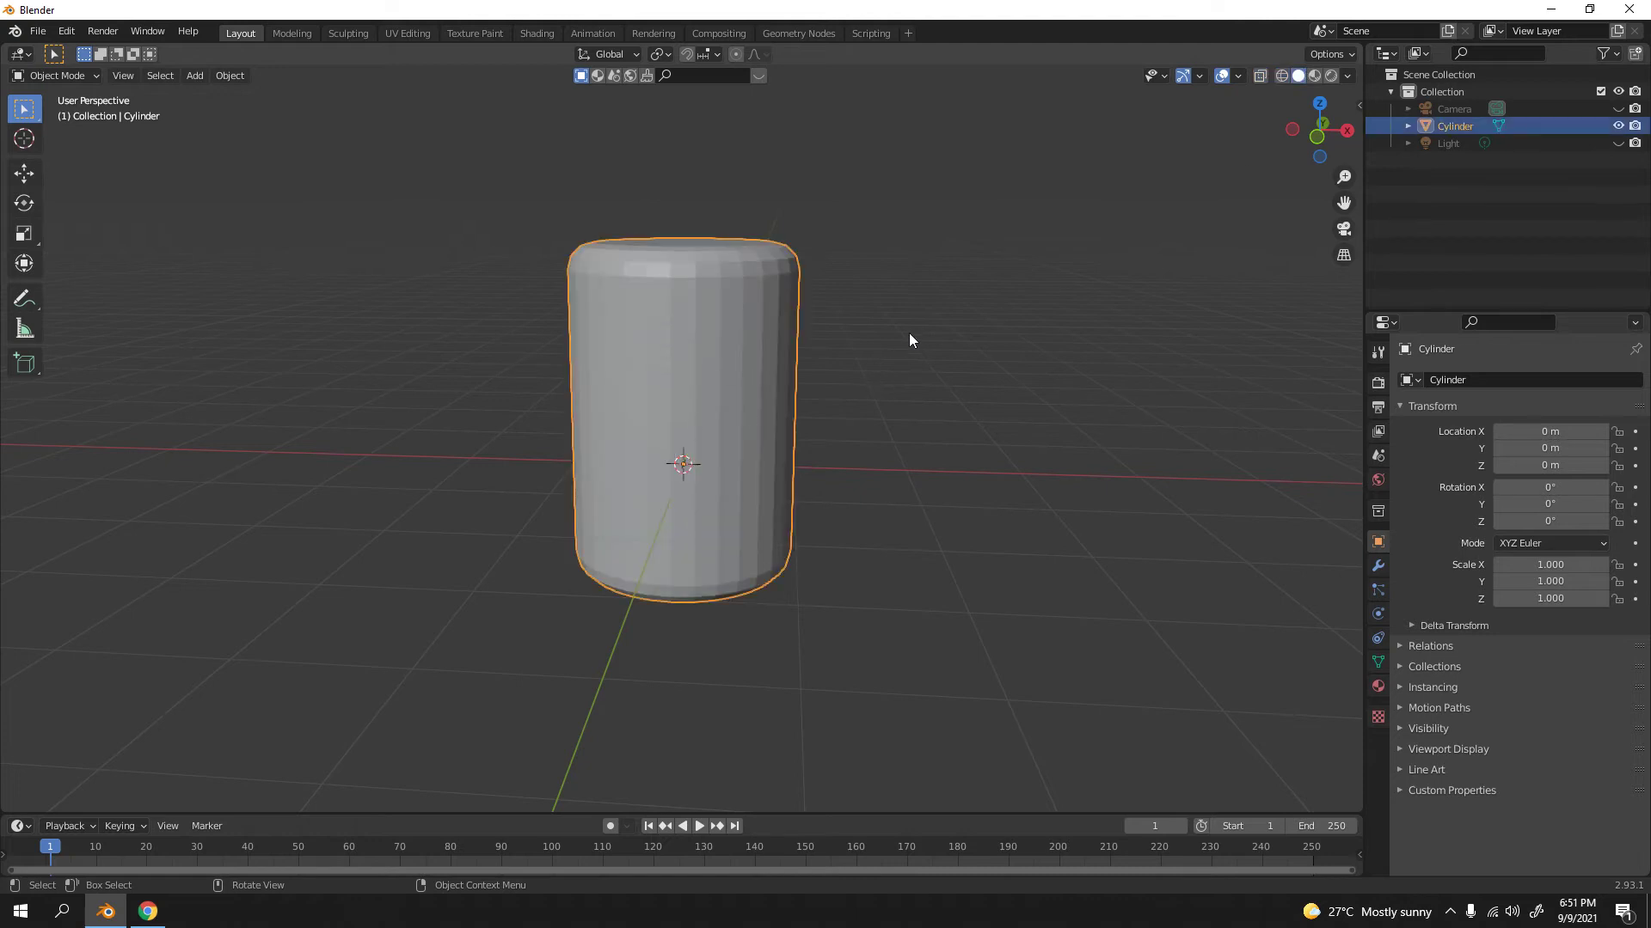
- Duplicate the cylinder in place and rotate the copy 90° about Y
key("shift+d")
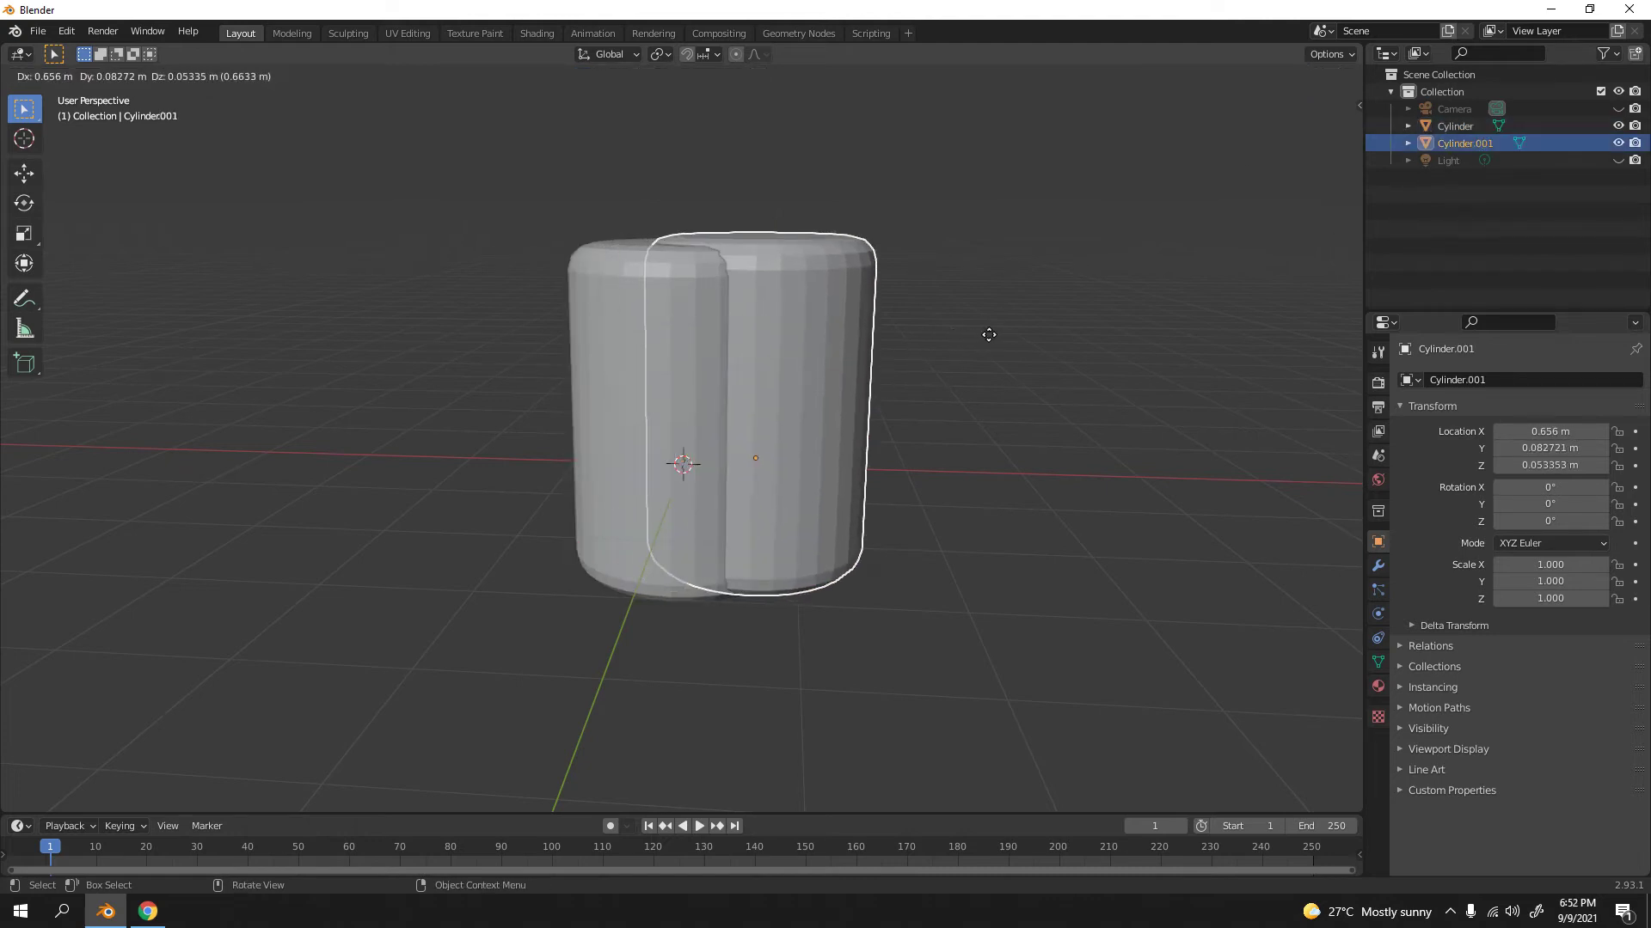
right_click(989, 335)
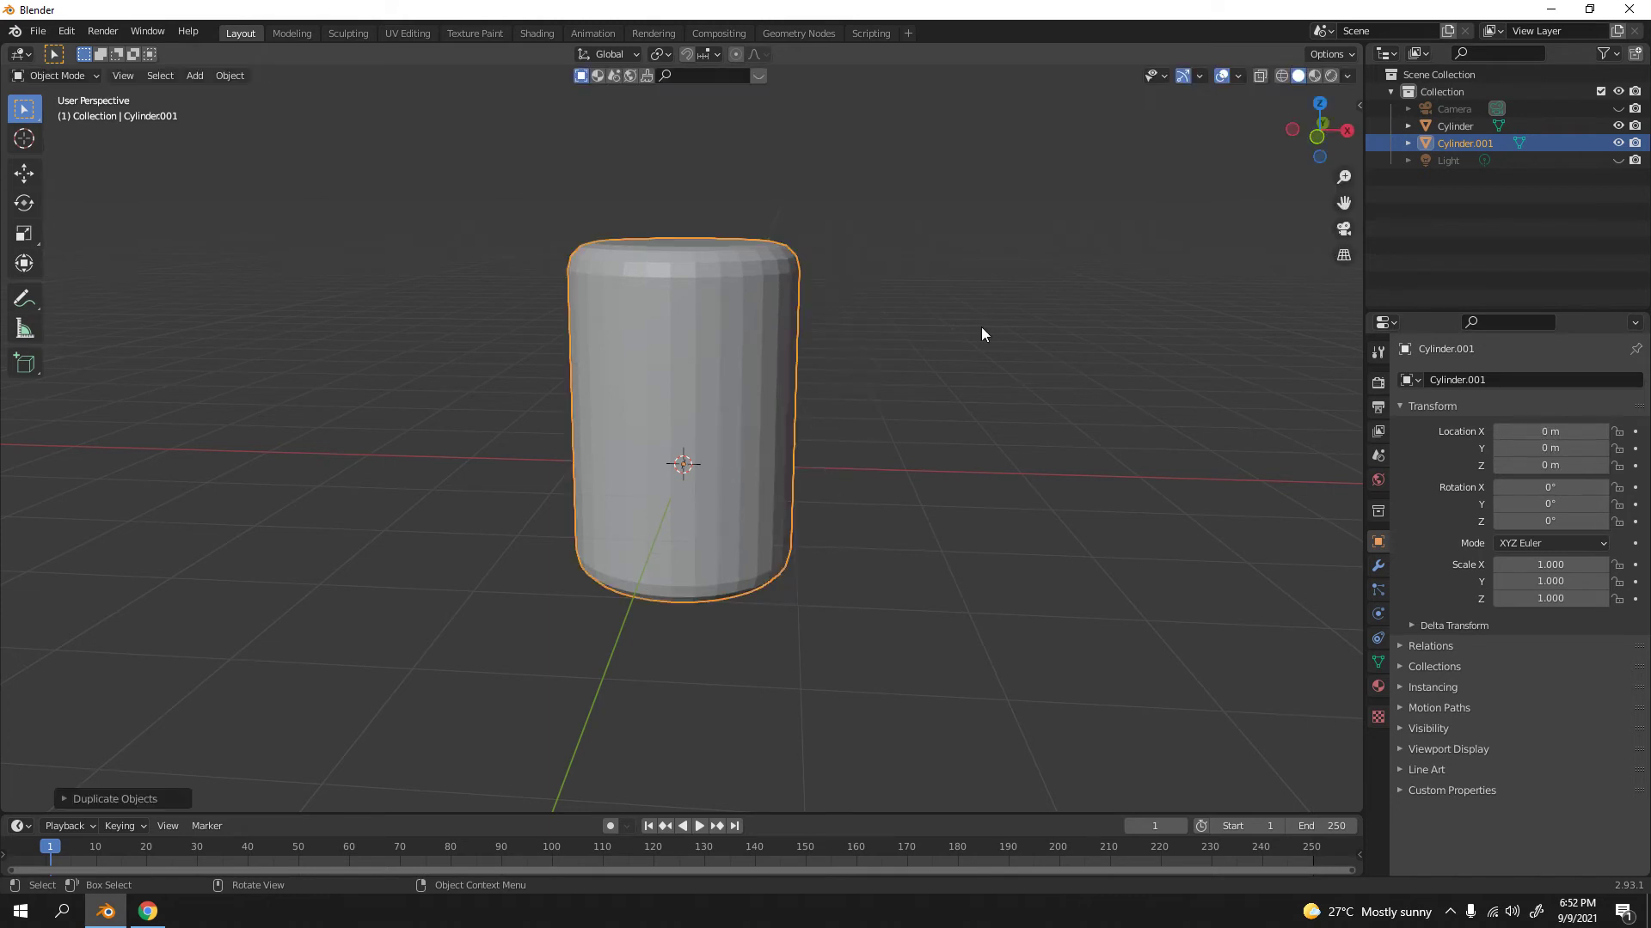
key("r")
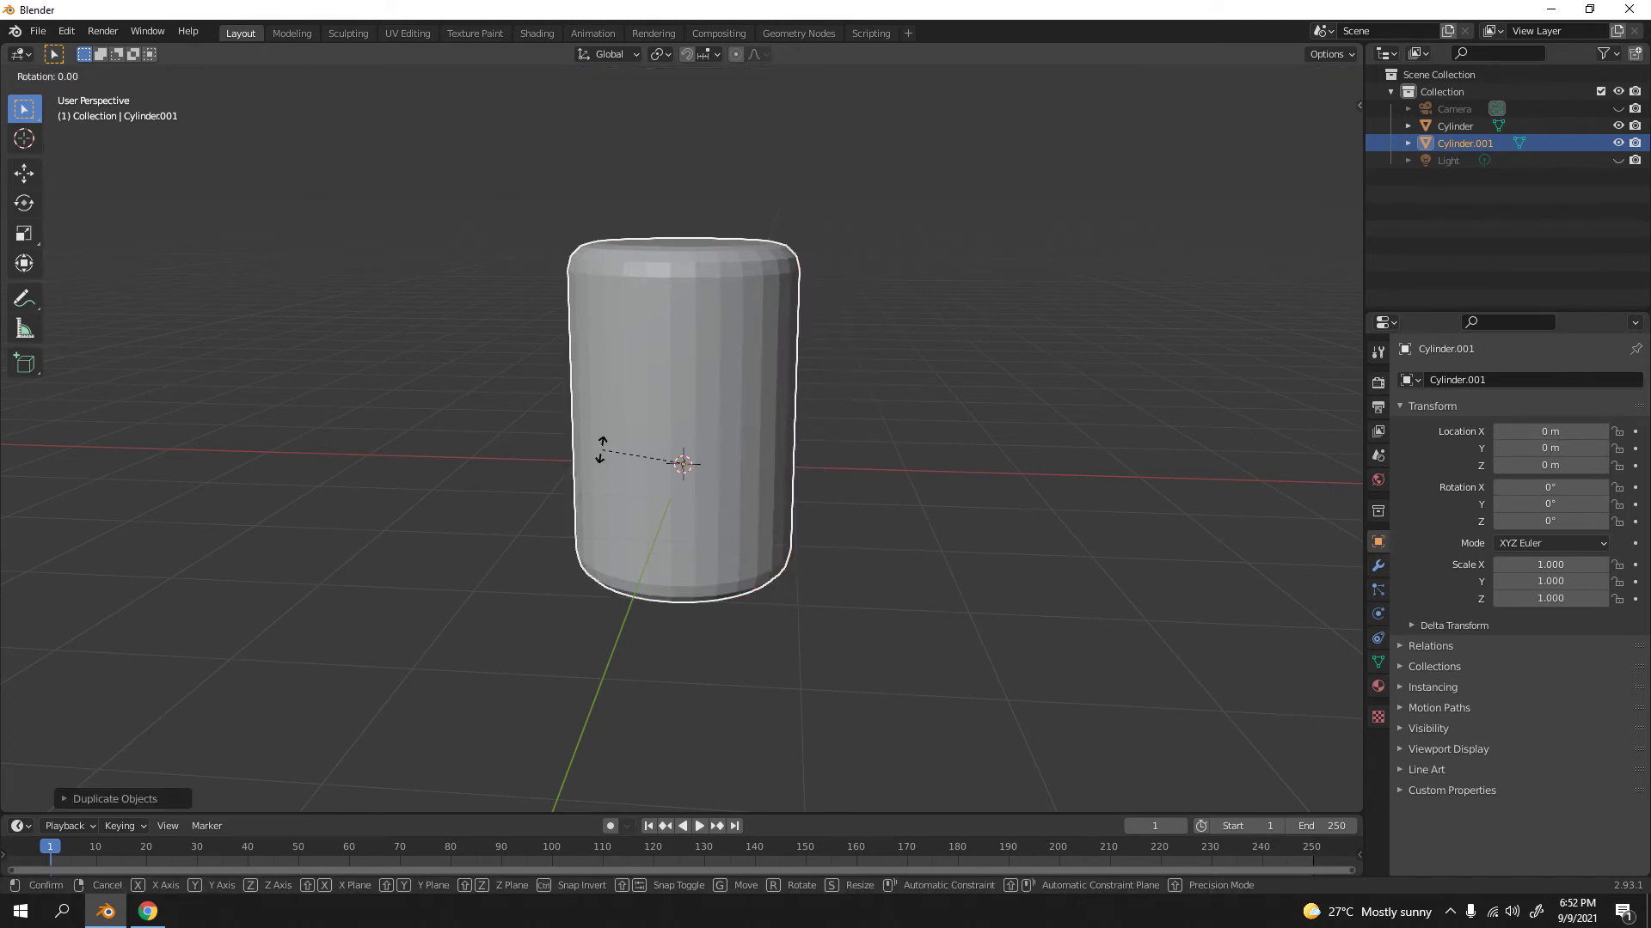
type("y")
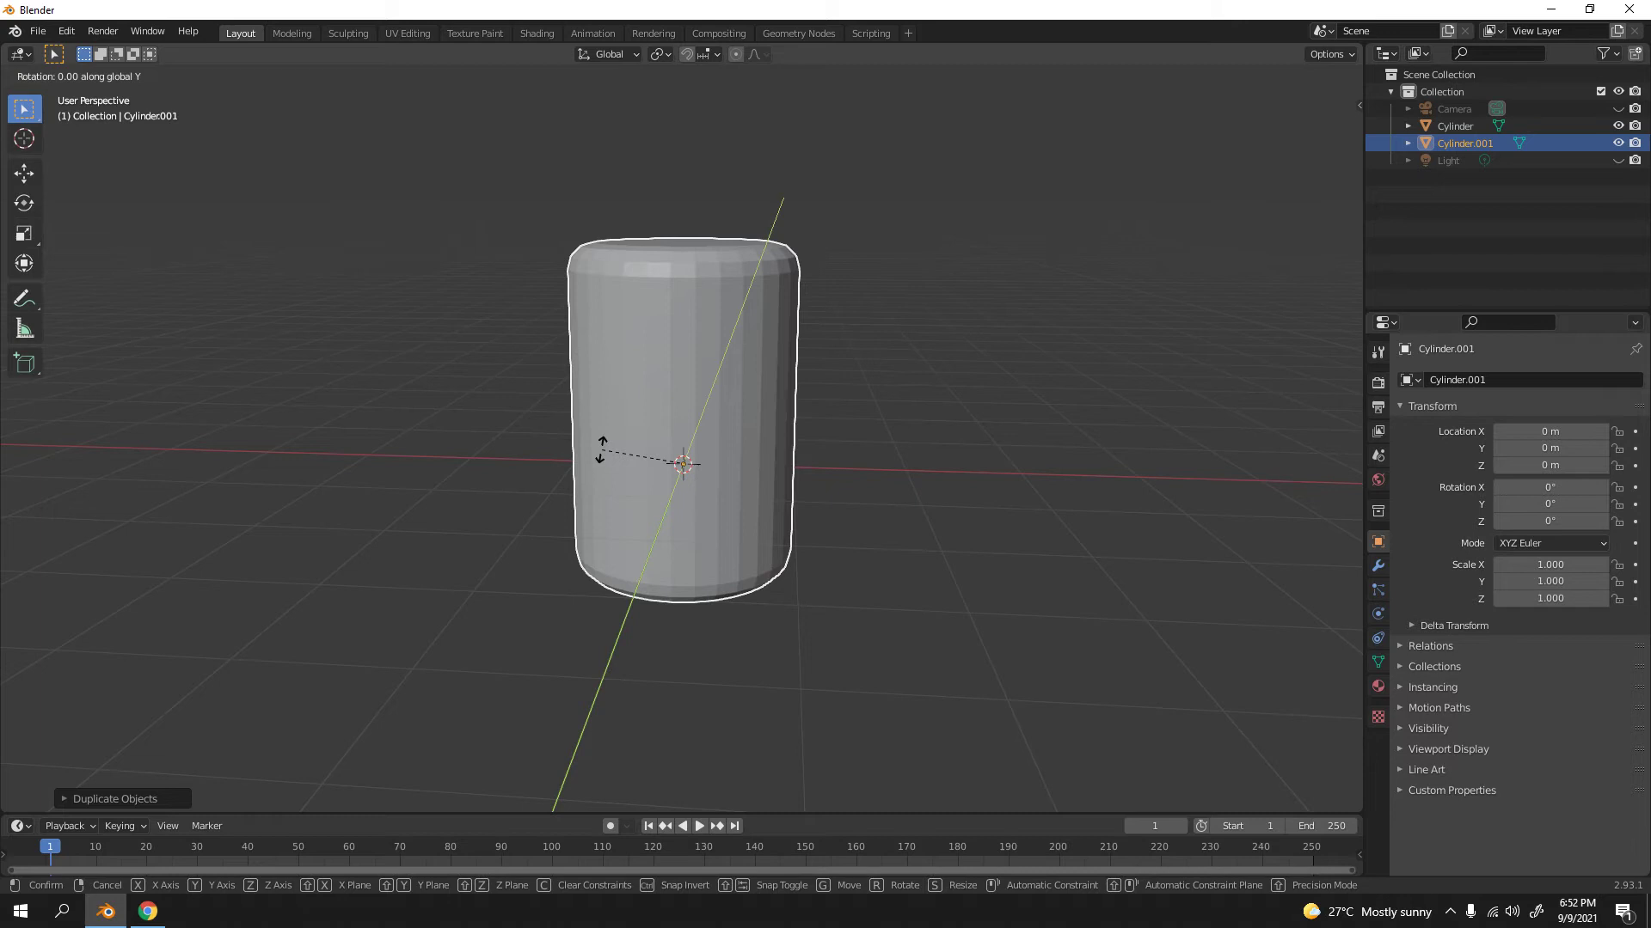
type("90")
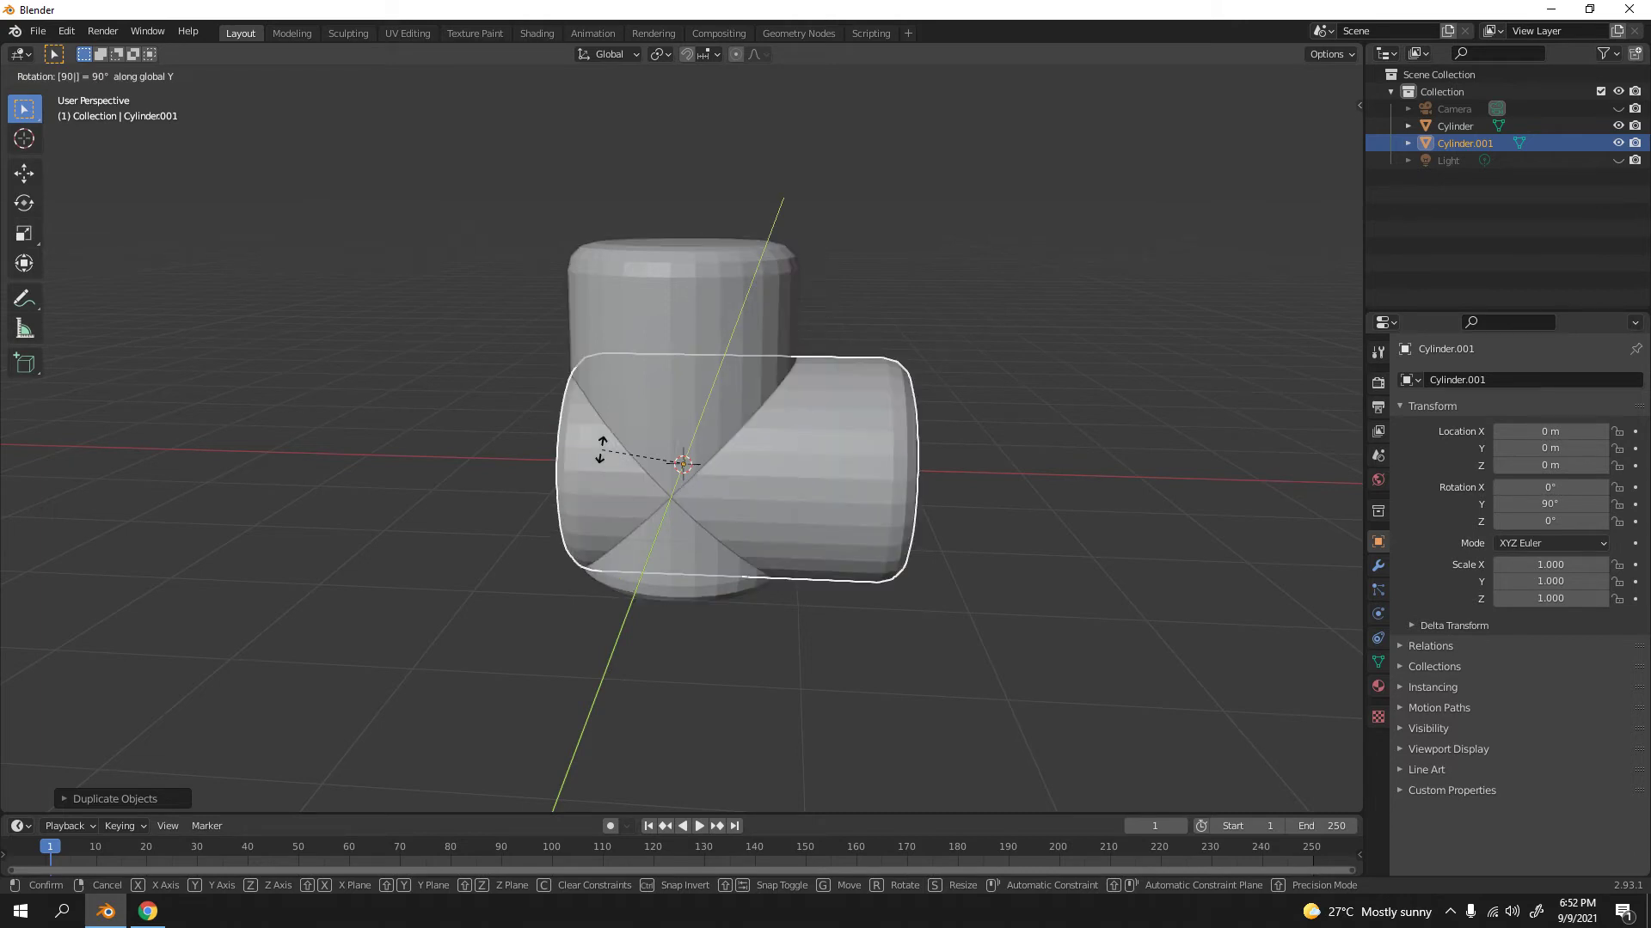
key("Return")
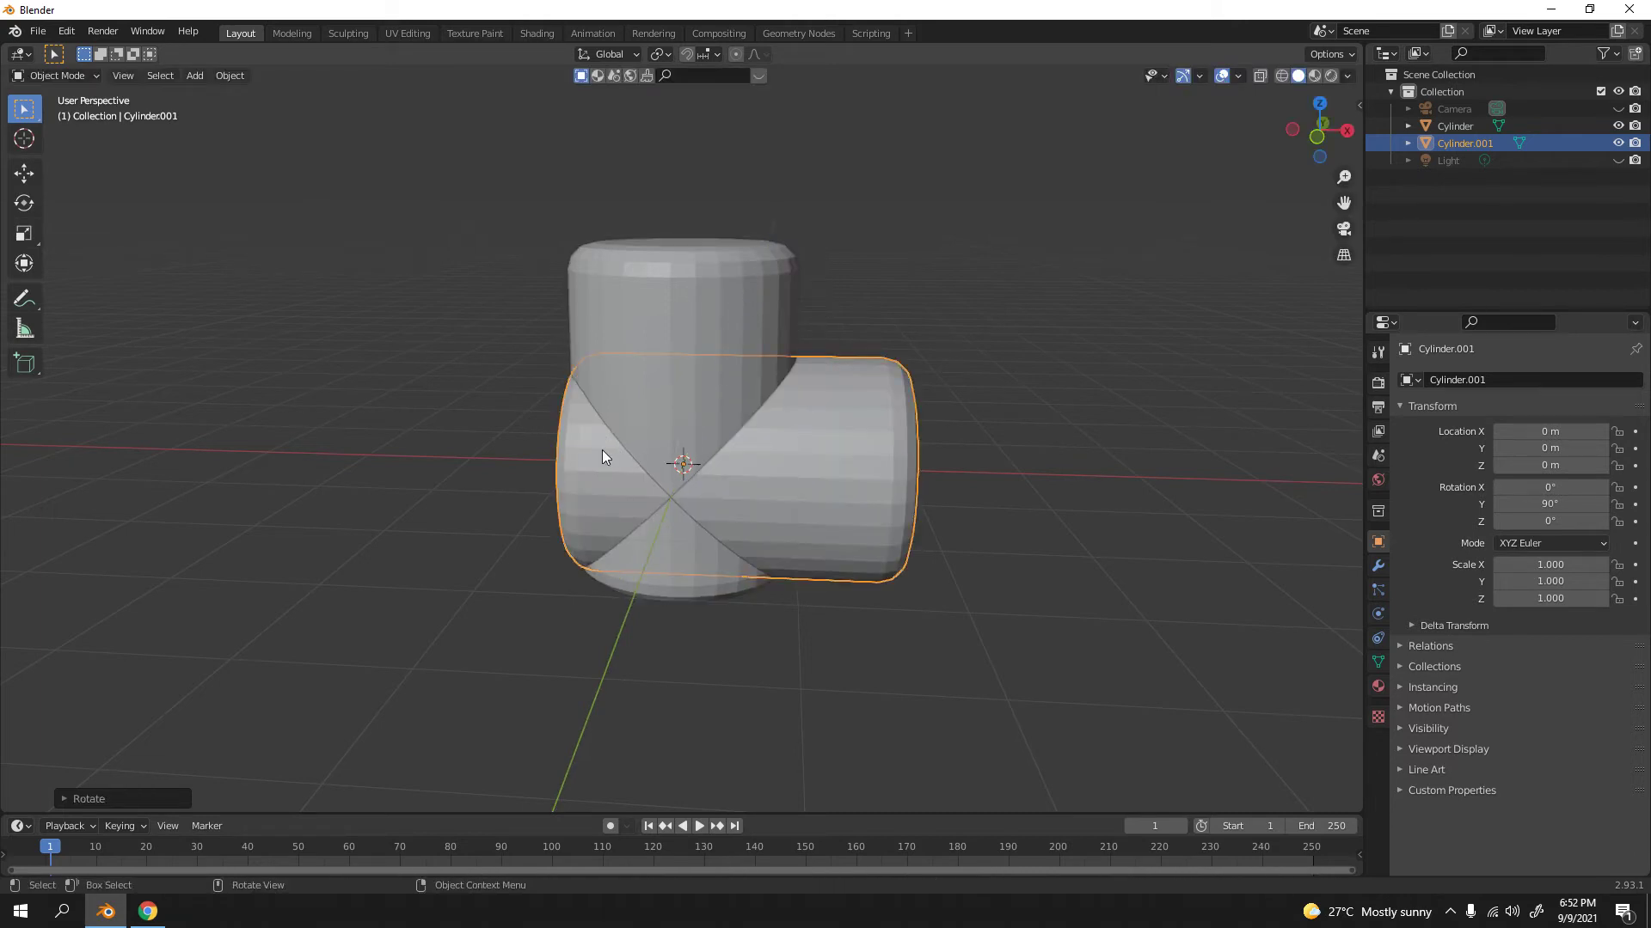
key("KP_1")
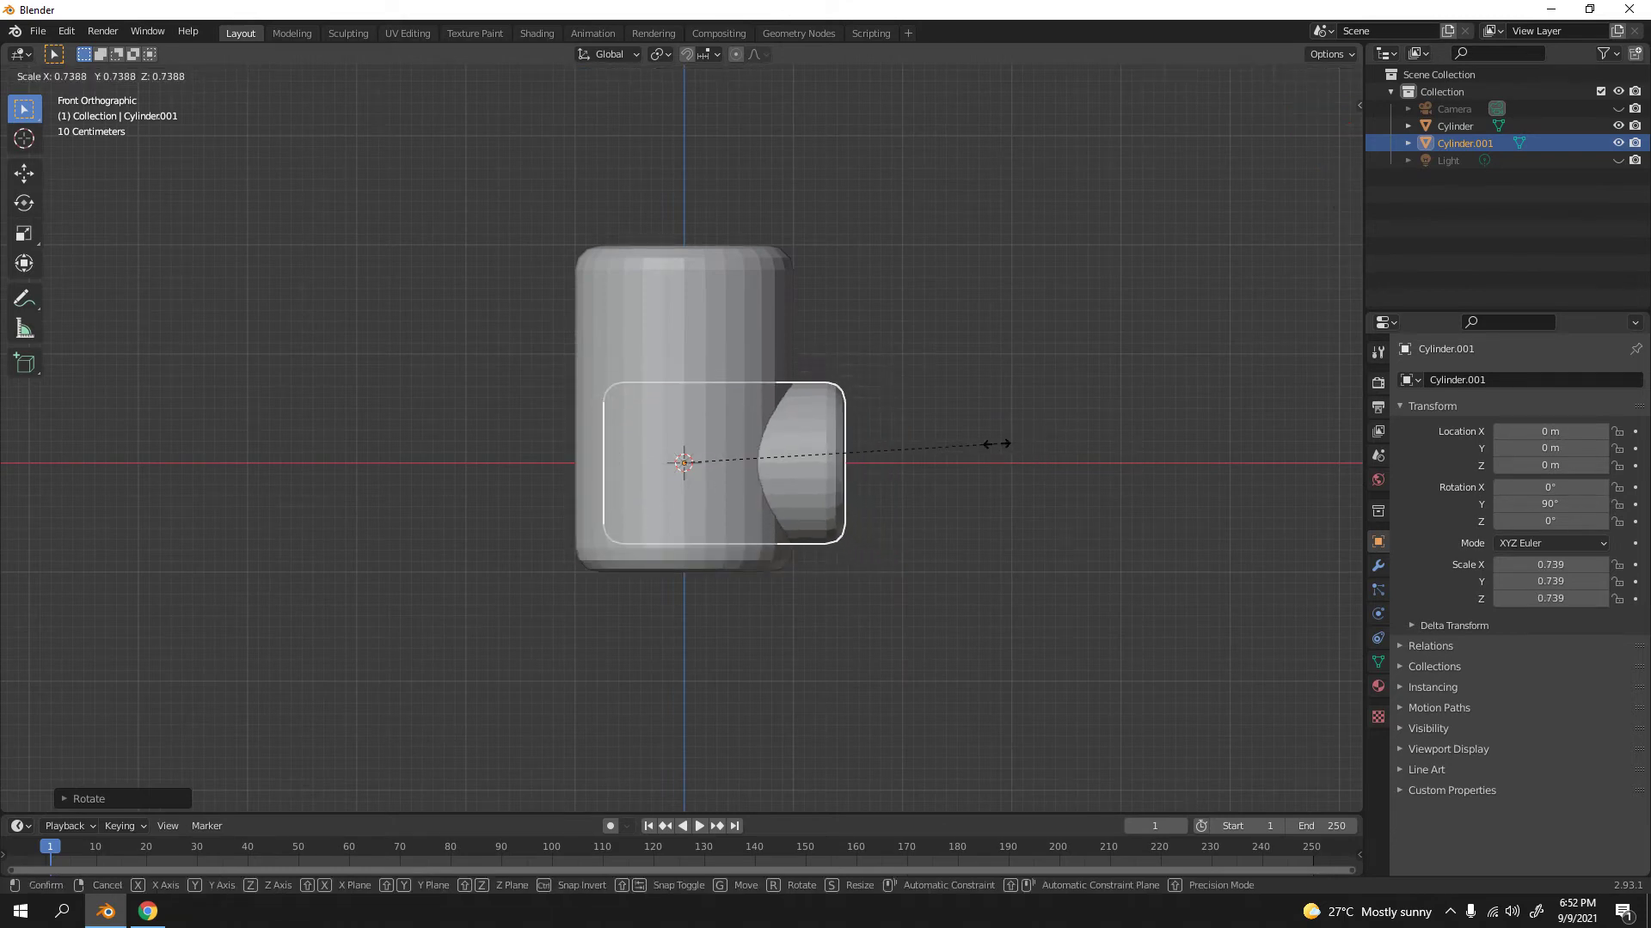
- Shrink the duplicate to 0.388 scale and place it beside the tall cylinder
left_click(770, 465)
key("g")
left_click(900, 406)
key("s")
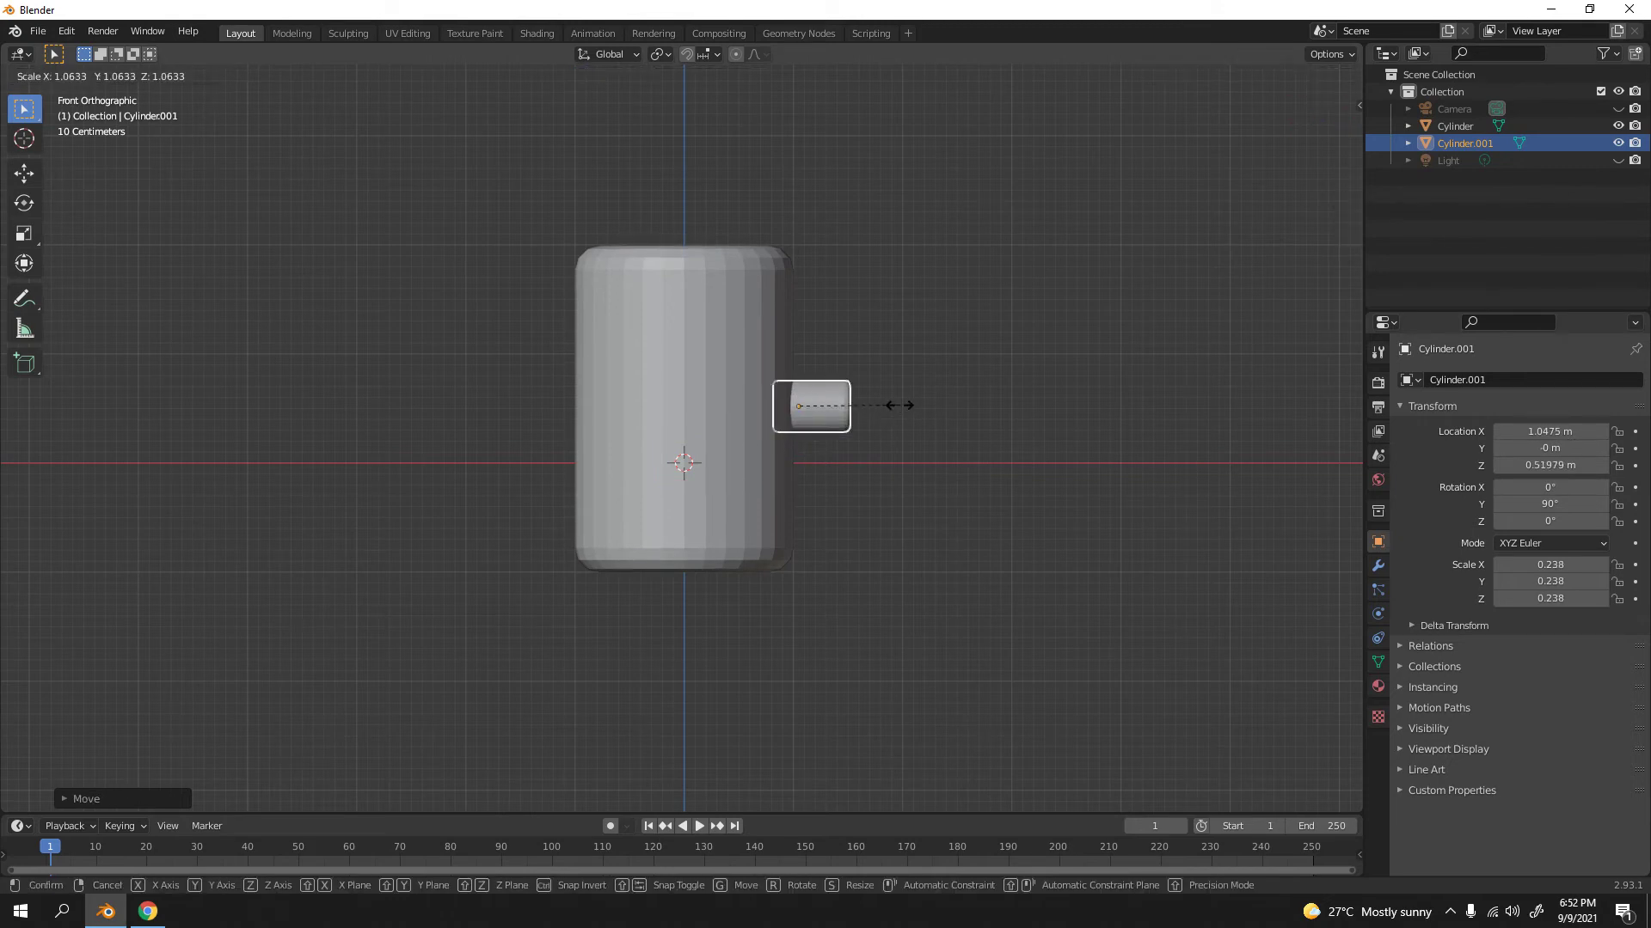
left_click(963, 411)
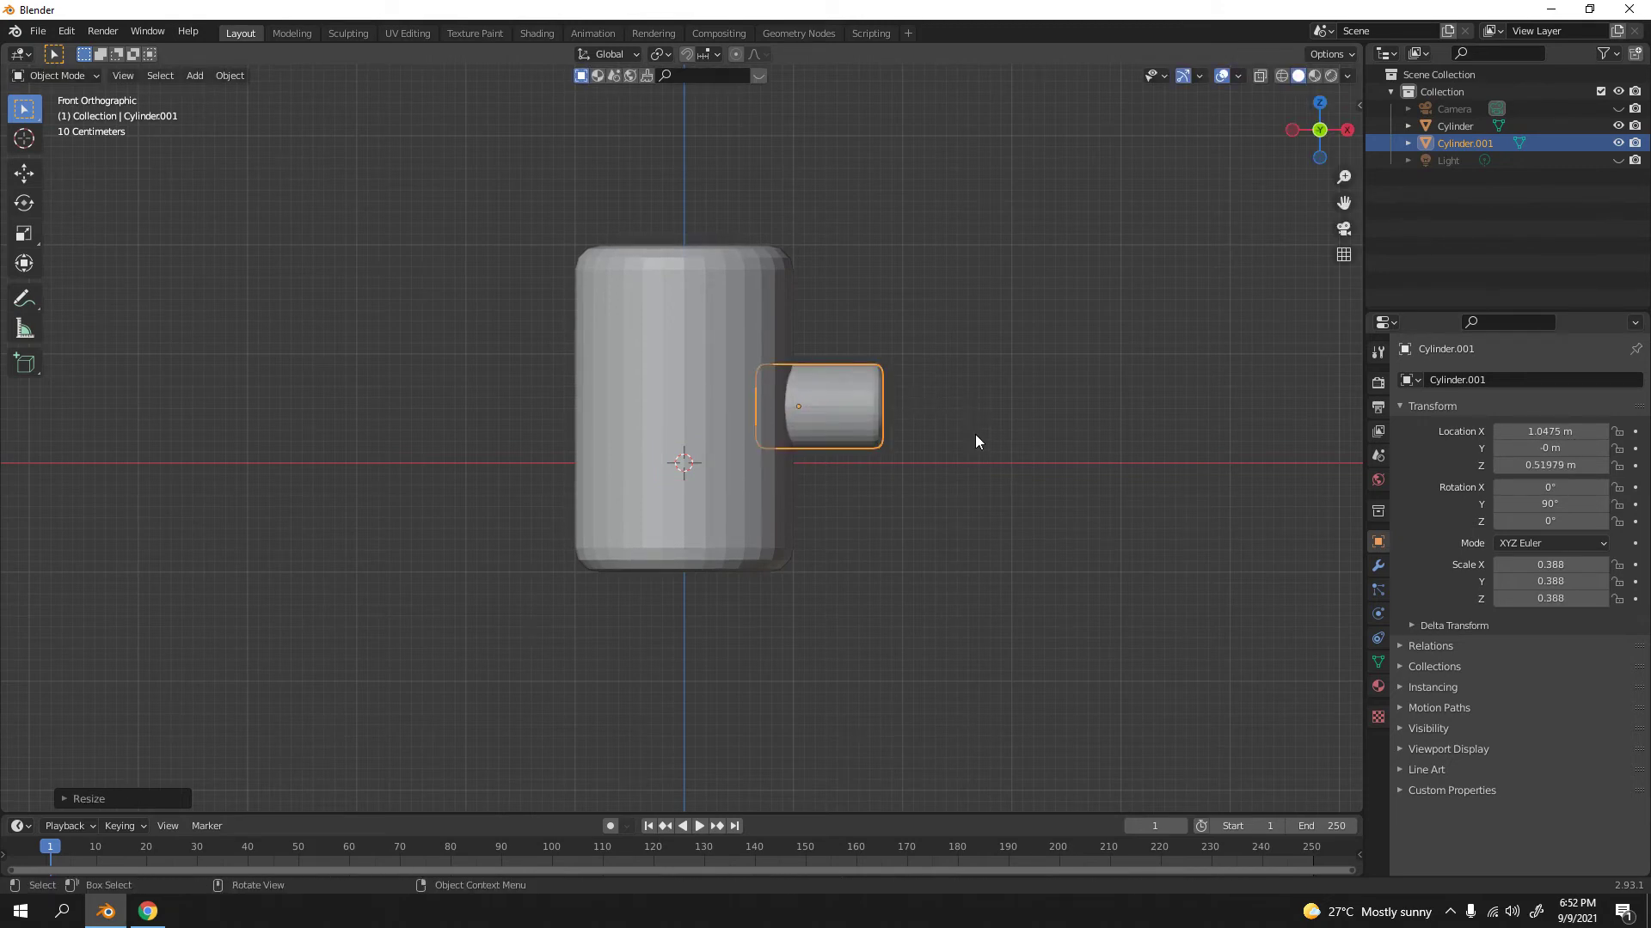
- Nudge the small cylinder up to about Z 0.543 m and begin sliding it along X
left_click(936, 389)
left_click(867, 398)
key("g")
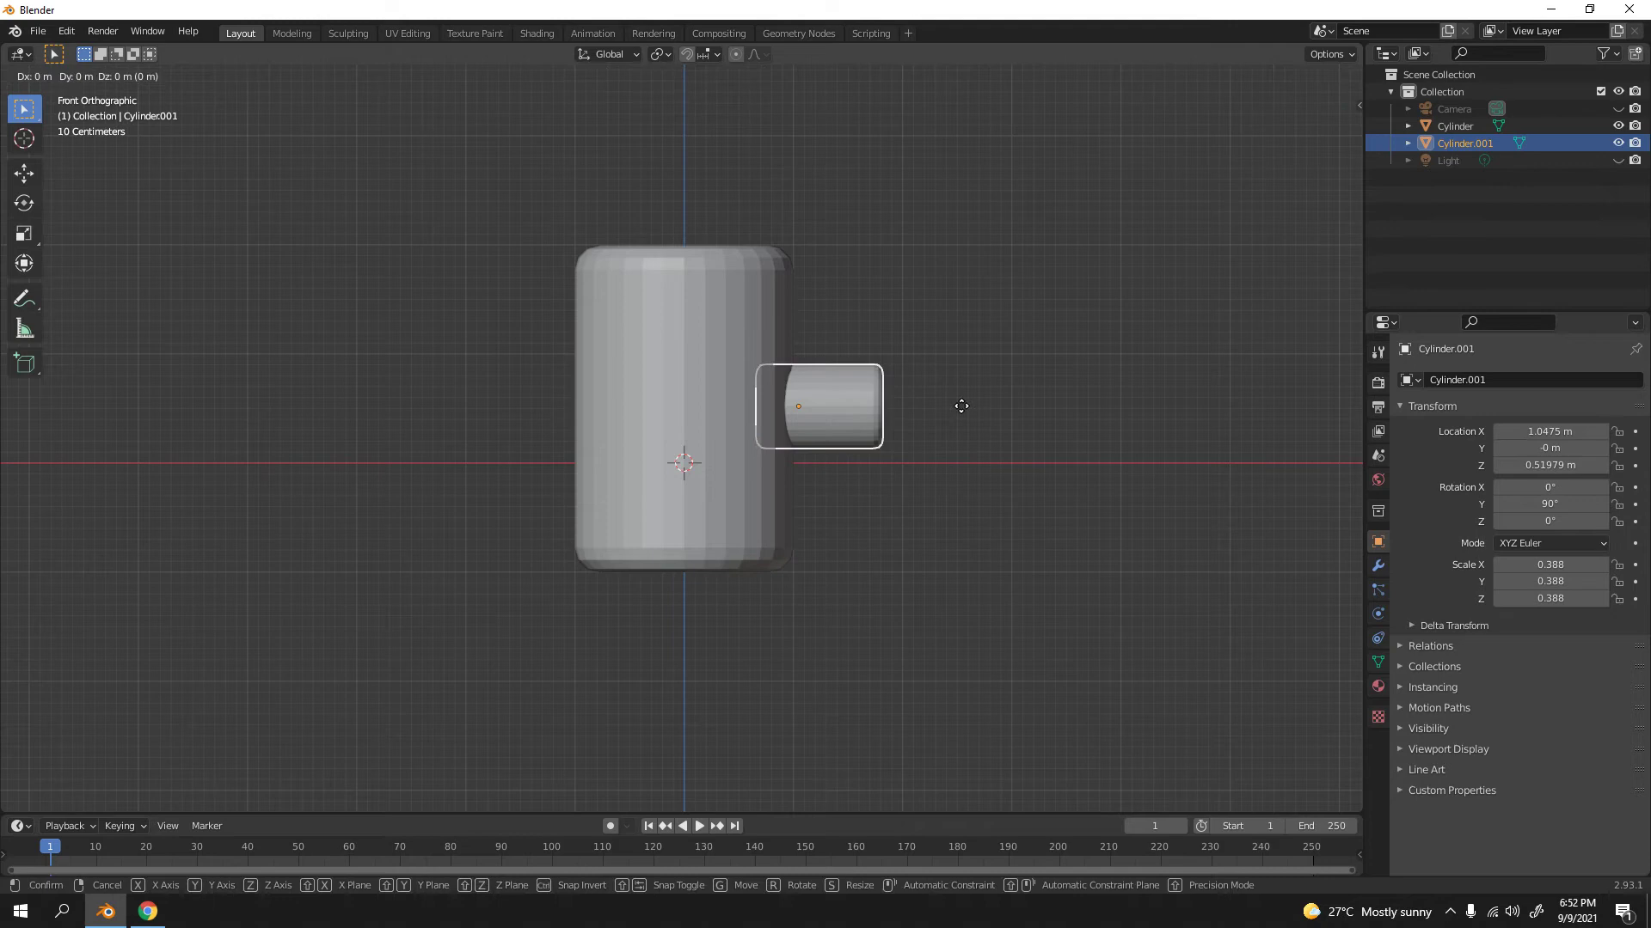
left_click(983, 402)
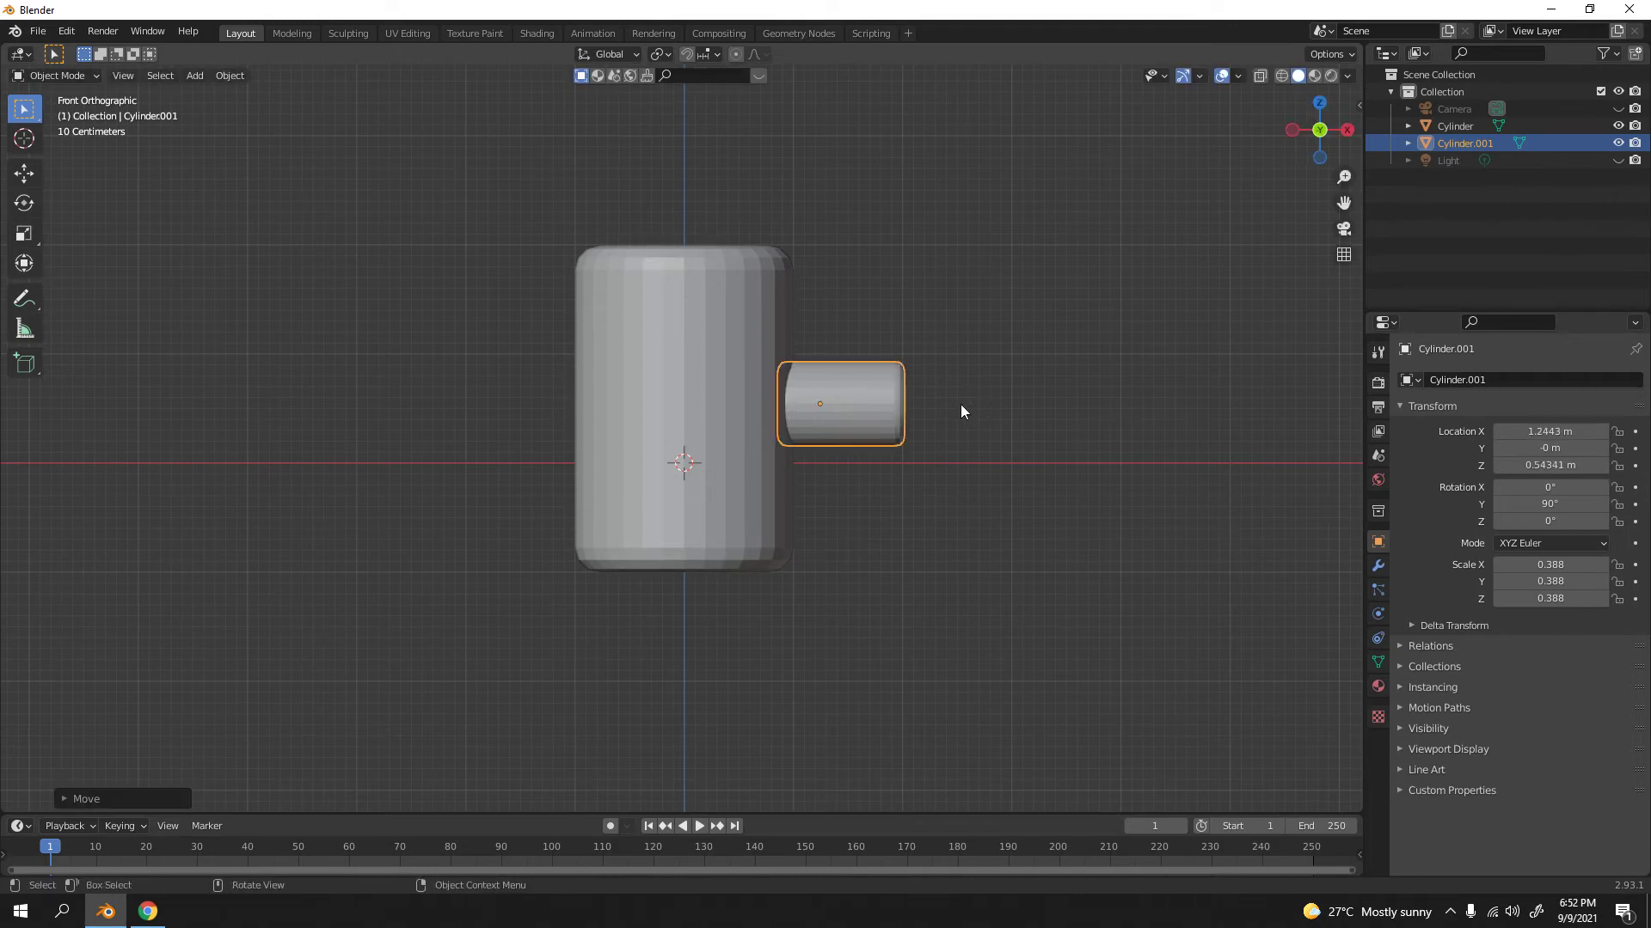
key("g")
key("x")
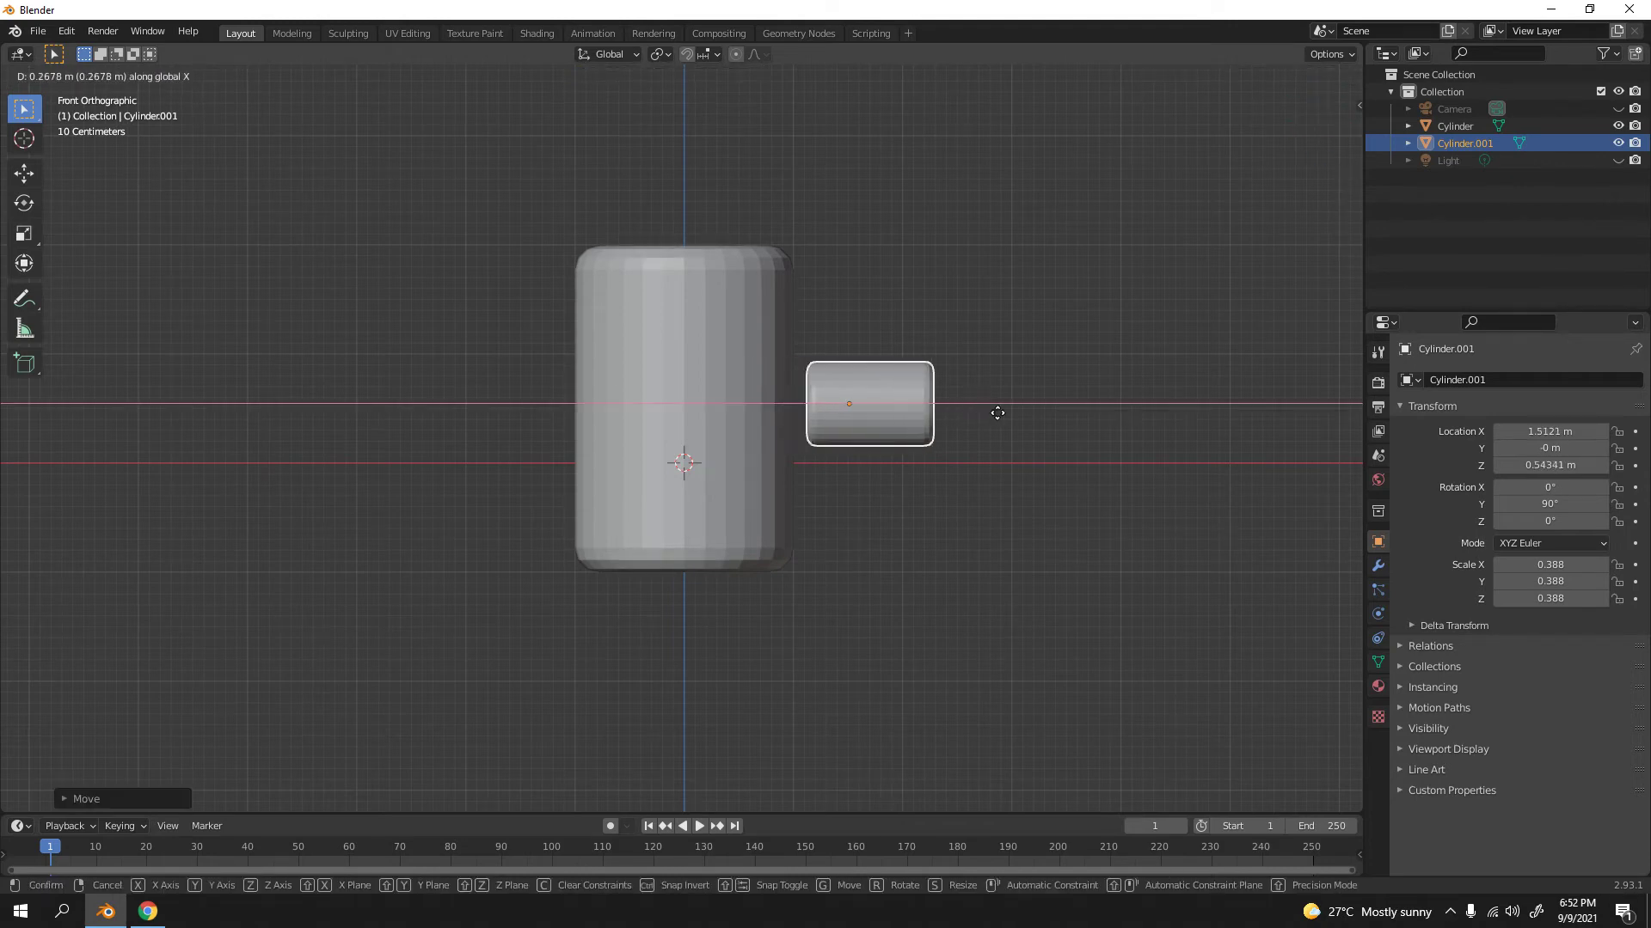
- Finish sliding the small cylinder right along X and return to front view
left_click(953, 395)
middle_click_drag(982, 348, 839, 383)
middle_click_drag(657, 440, 695, 435)
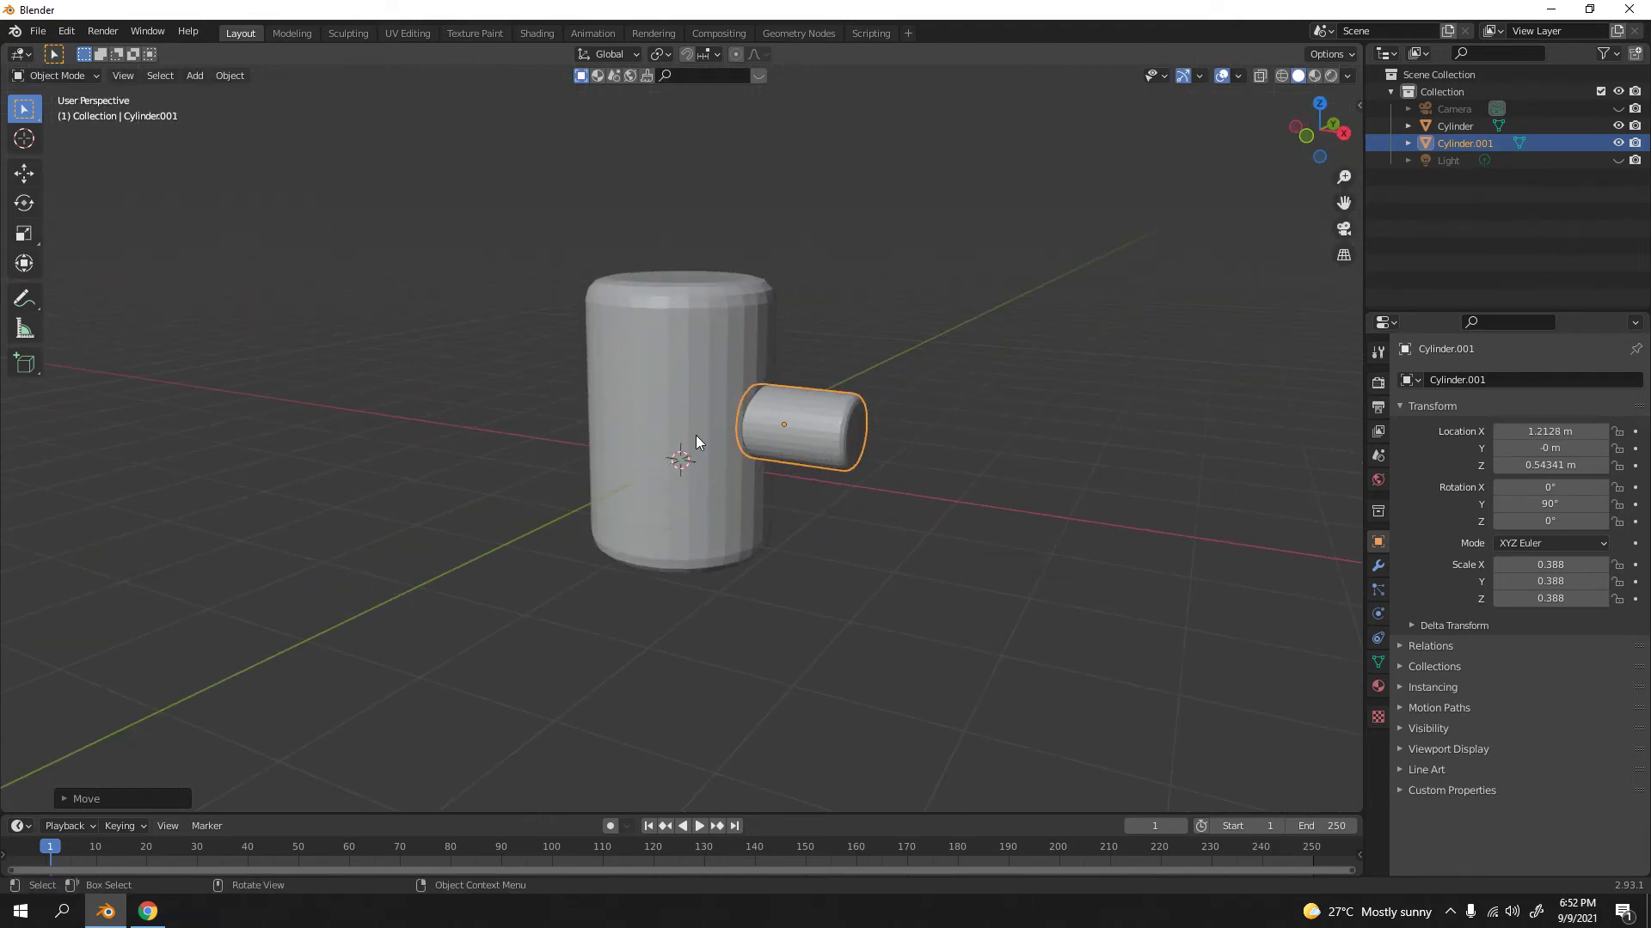
key("KP_1")
scroll(851, 375, "up", 2)
scroll(822, 457, "up", 1)
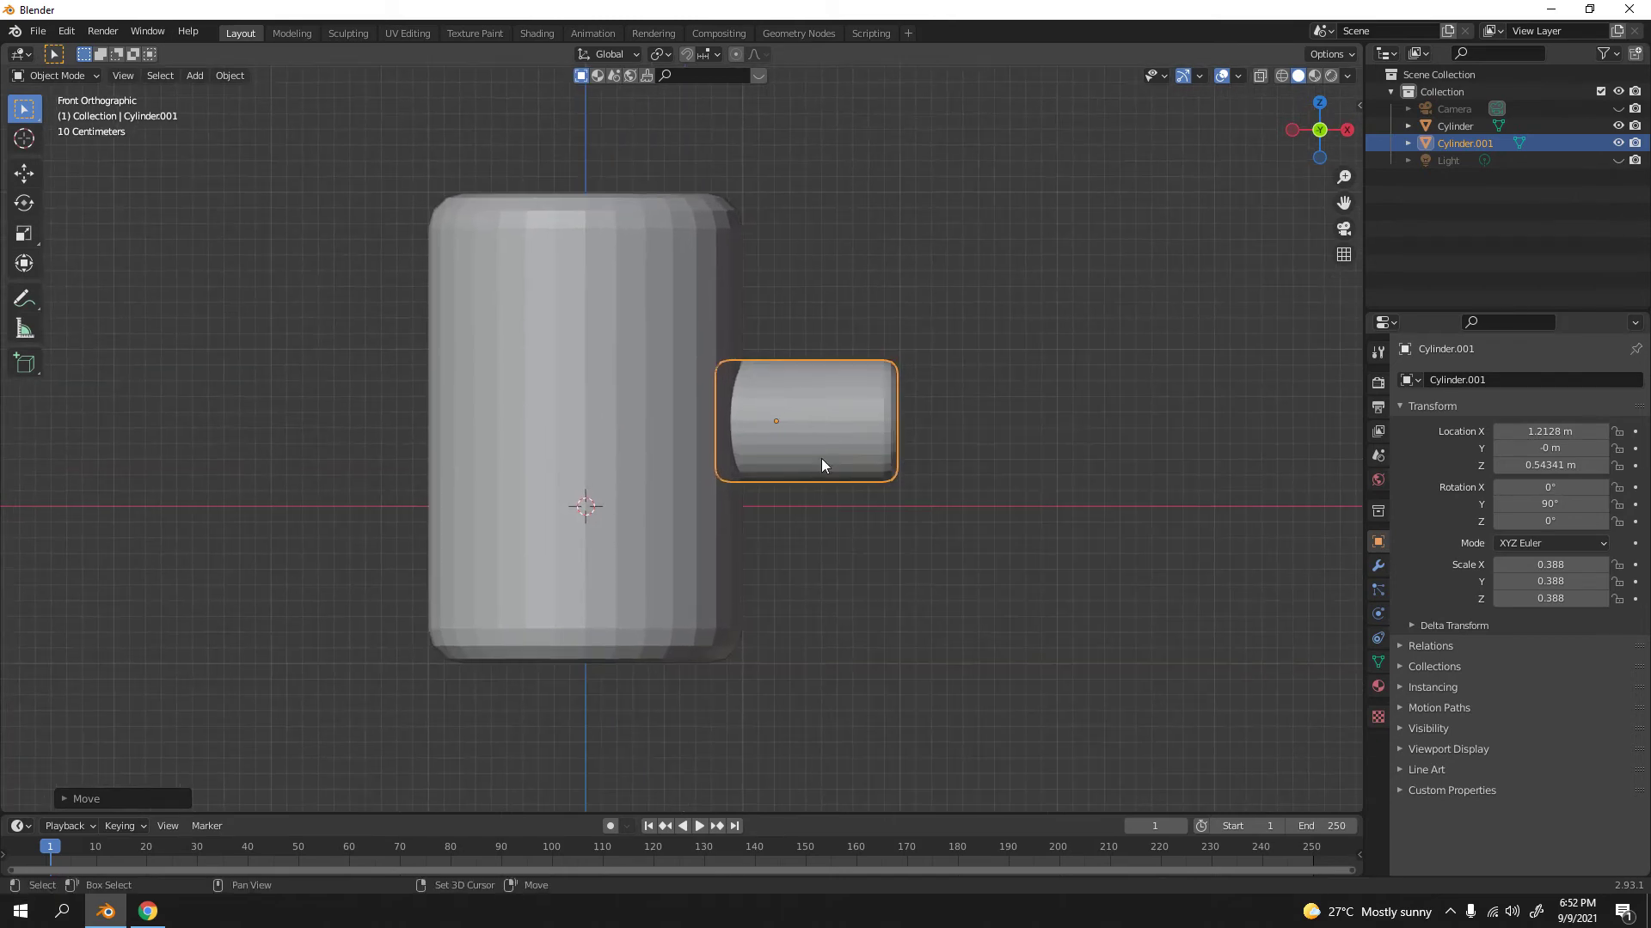
- Stretch the small cylinder lengthwise to a Z scale of 1.896 to form the handle
key("s")
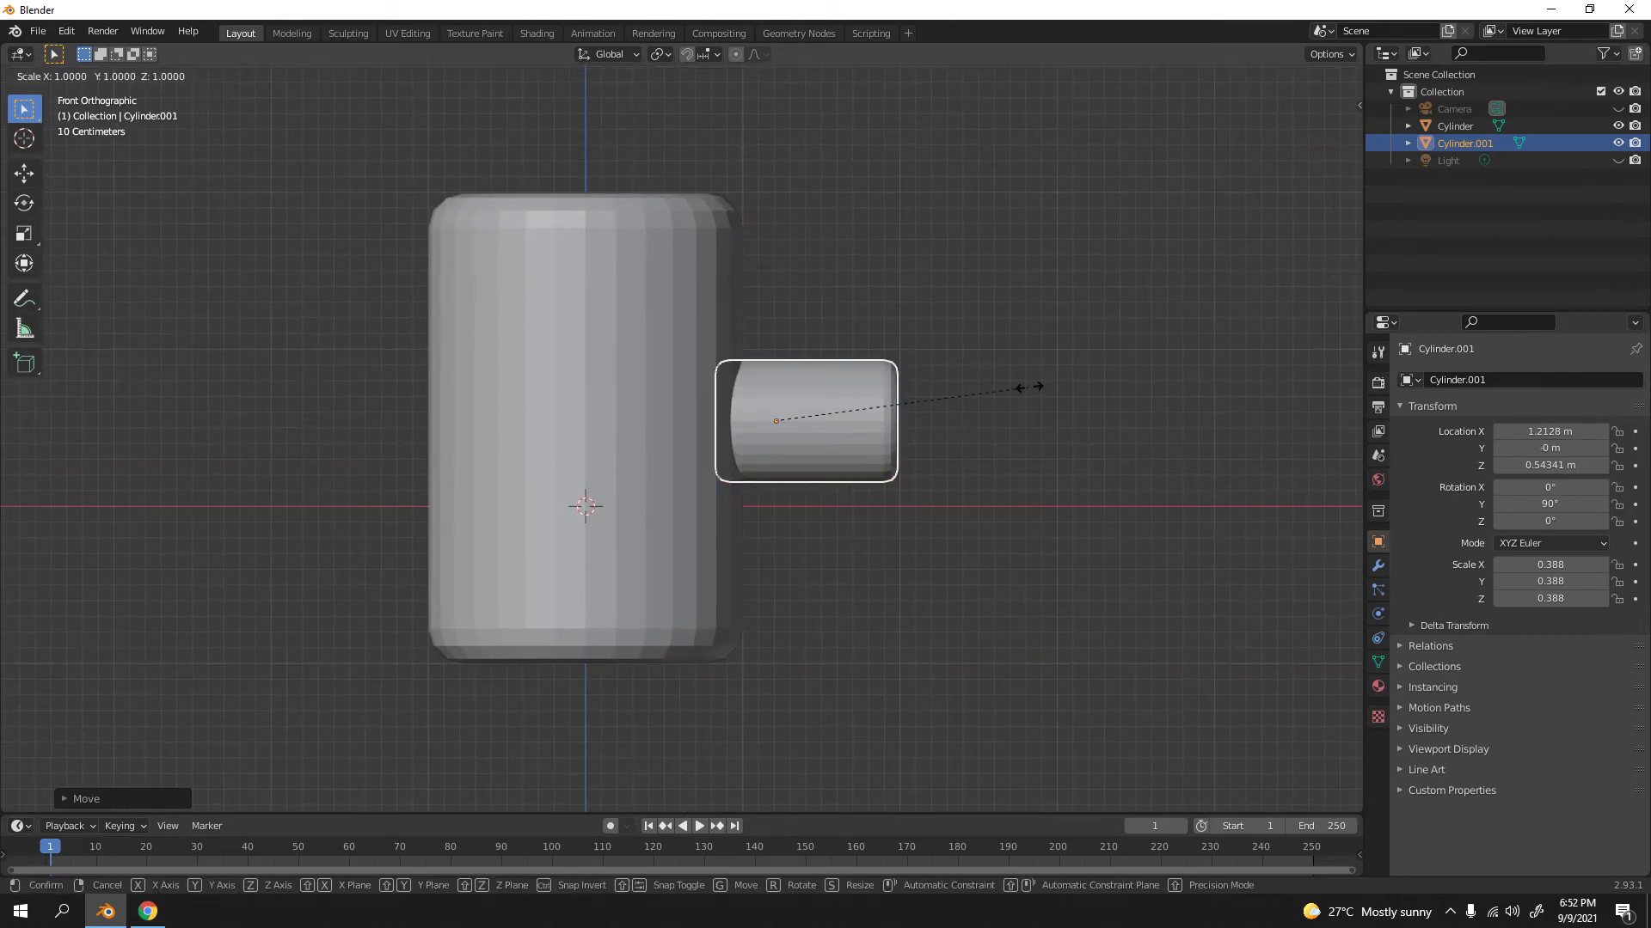
key("shift+x")
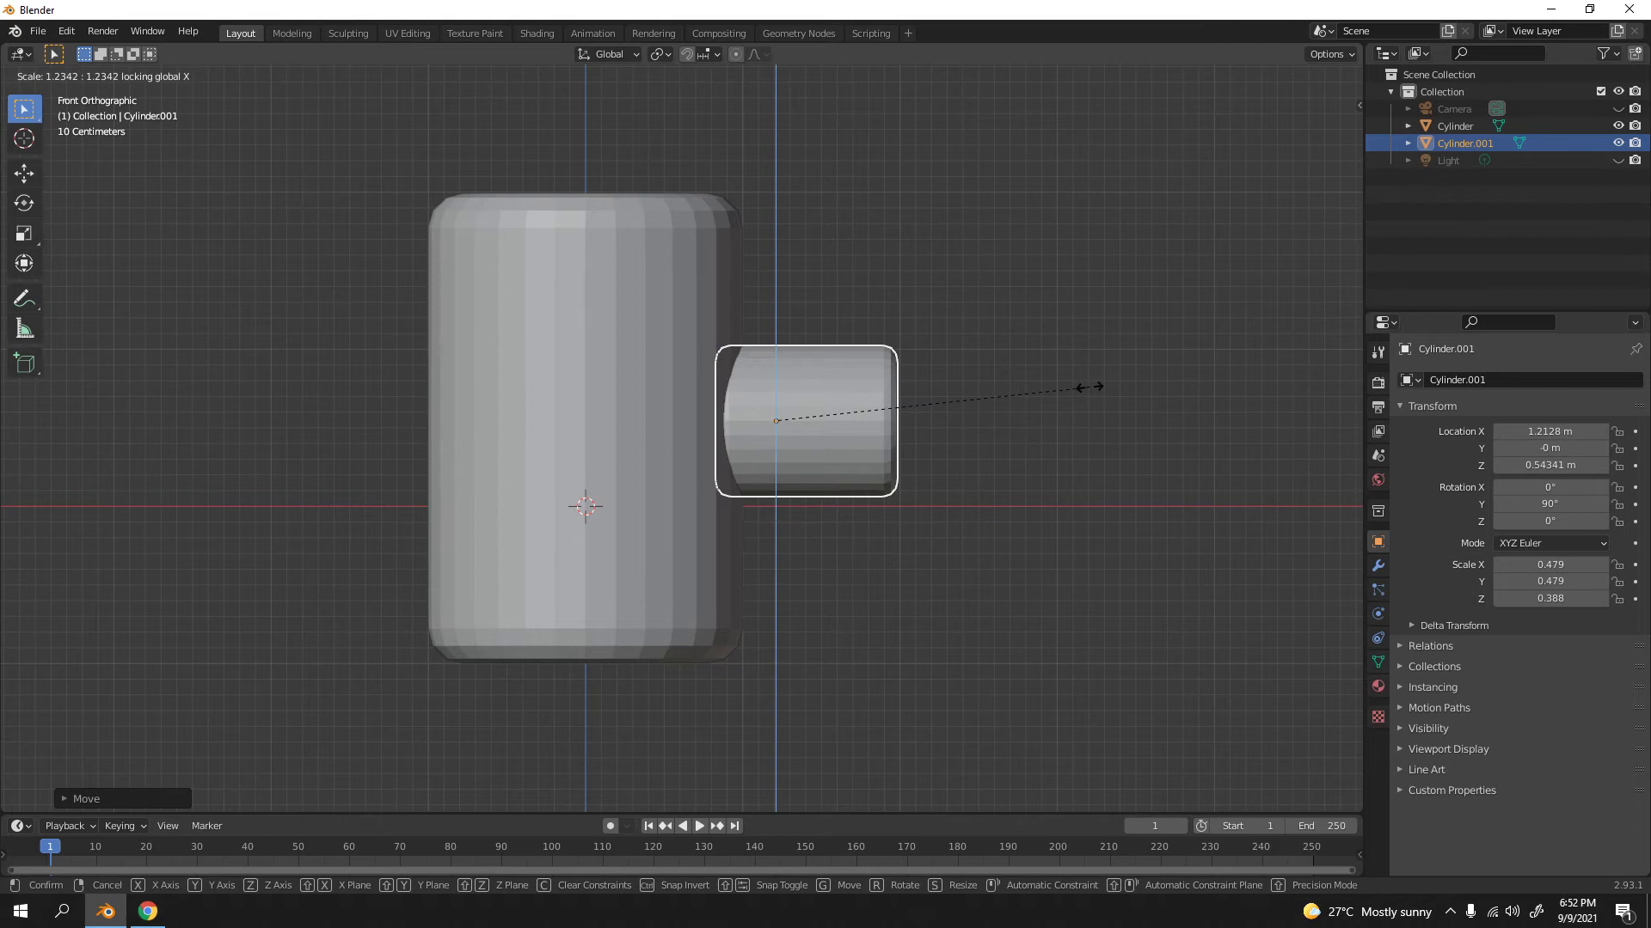
key("x")
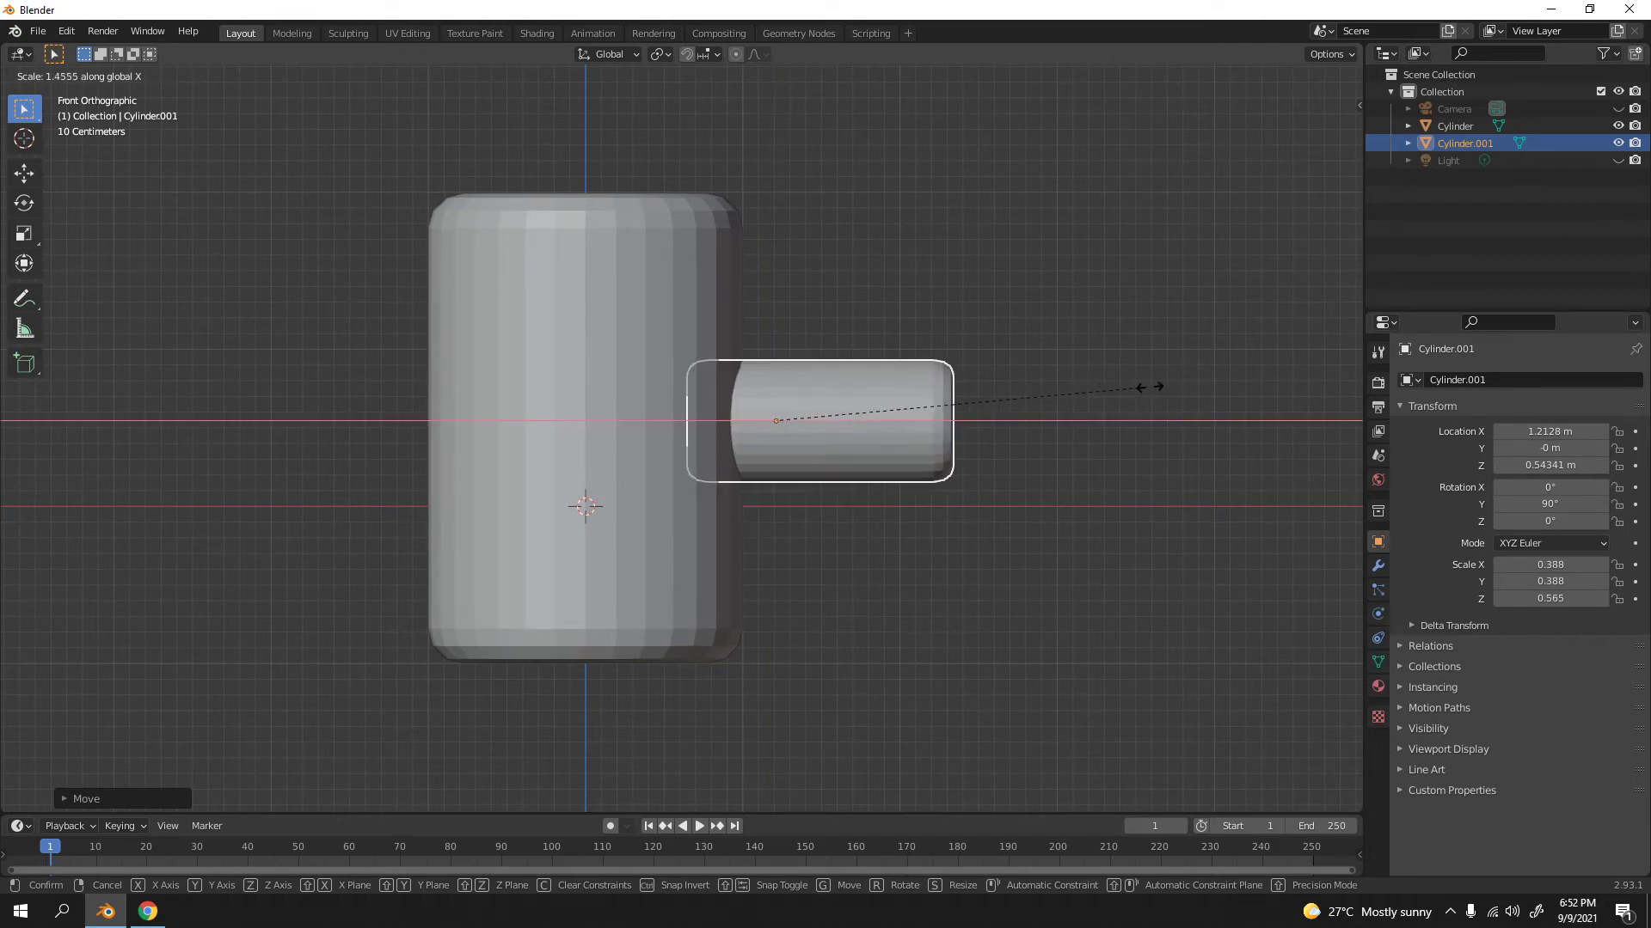
left_click(659, 405)
middle_click_drag(659, 405, 467, 378, "shift")
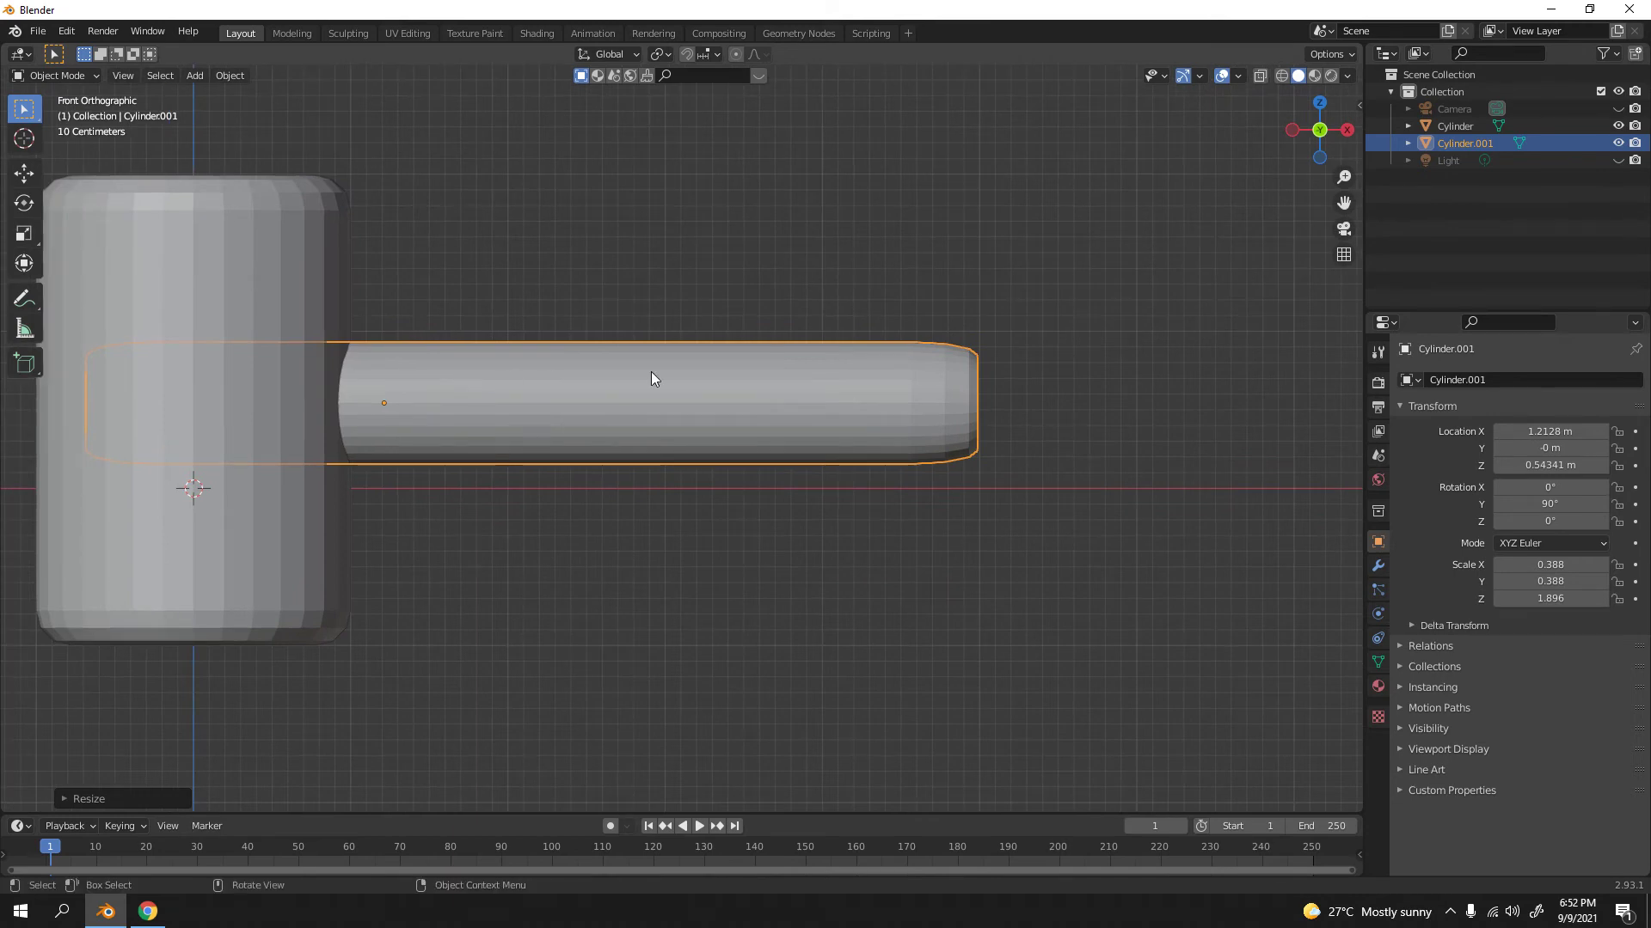
scroll(651, 371, "up", 3)
middle_click_drag(931, 308, 952, 418, "shift")
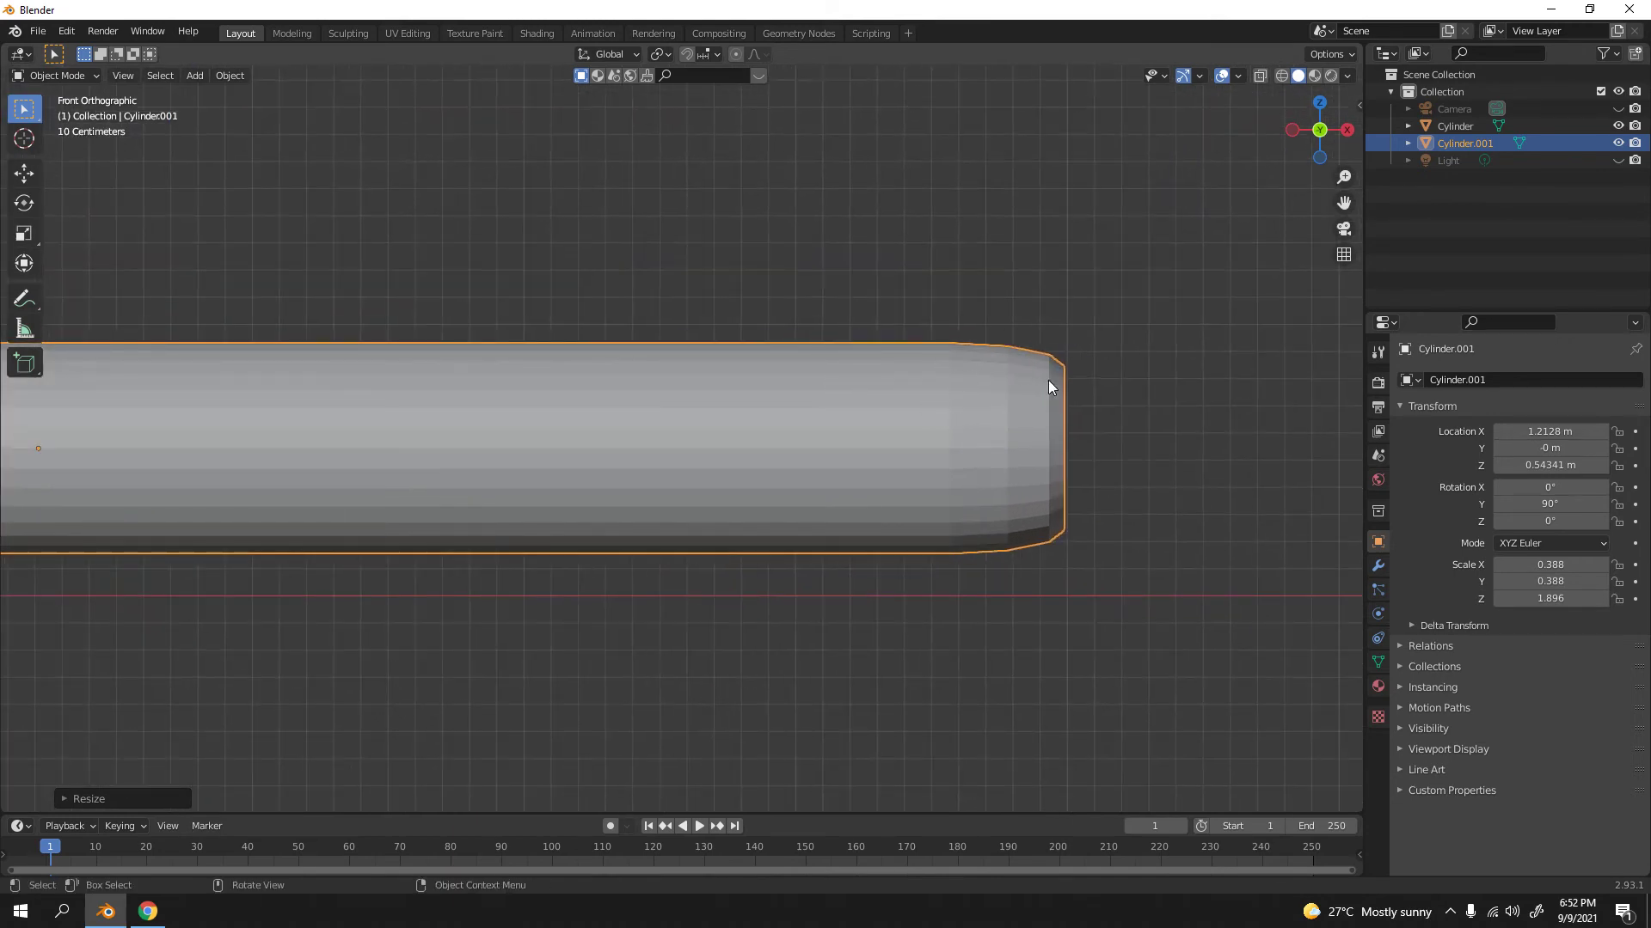
- Undo the 1.896 stretch so Cylinder.001 returns to 0.388, then edit its mesh from front view
scroll(549, 384, "down", 5)
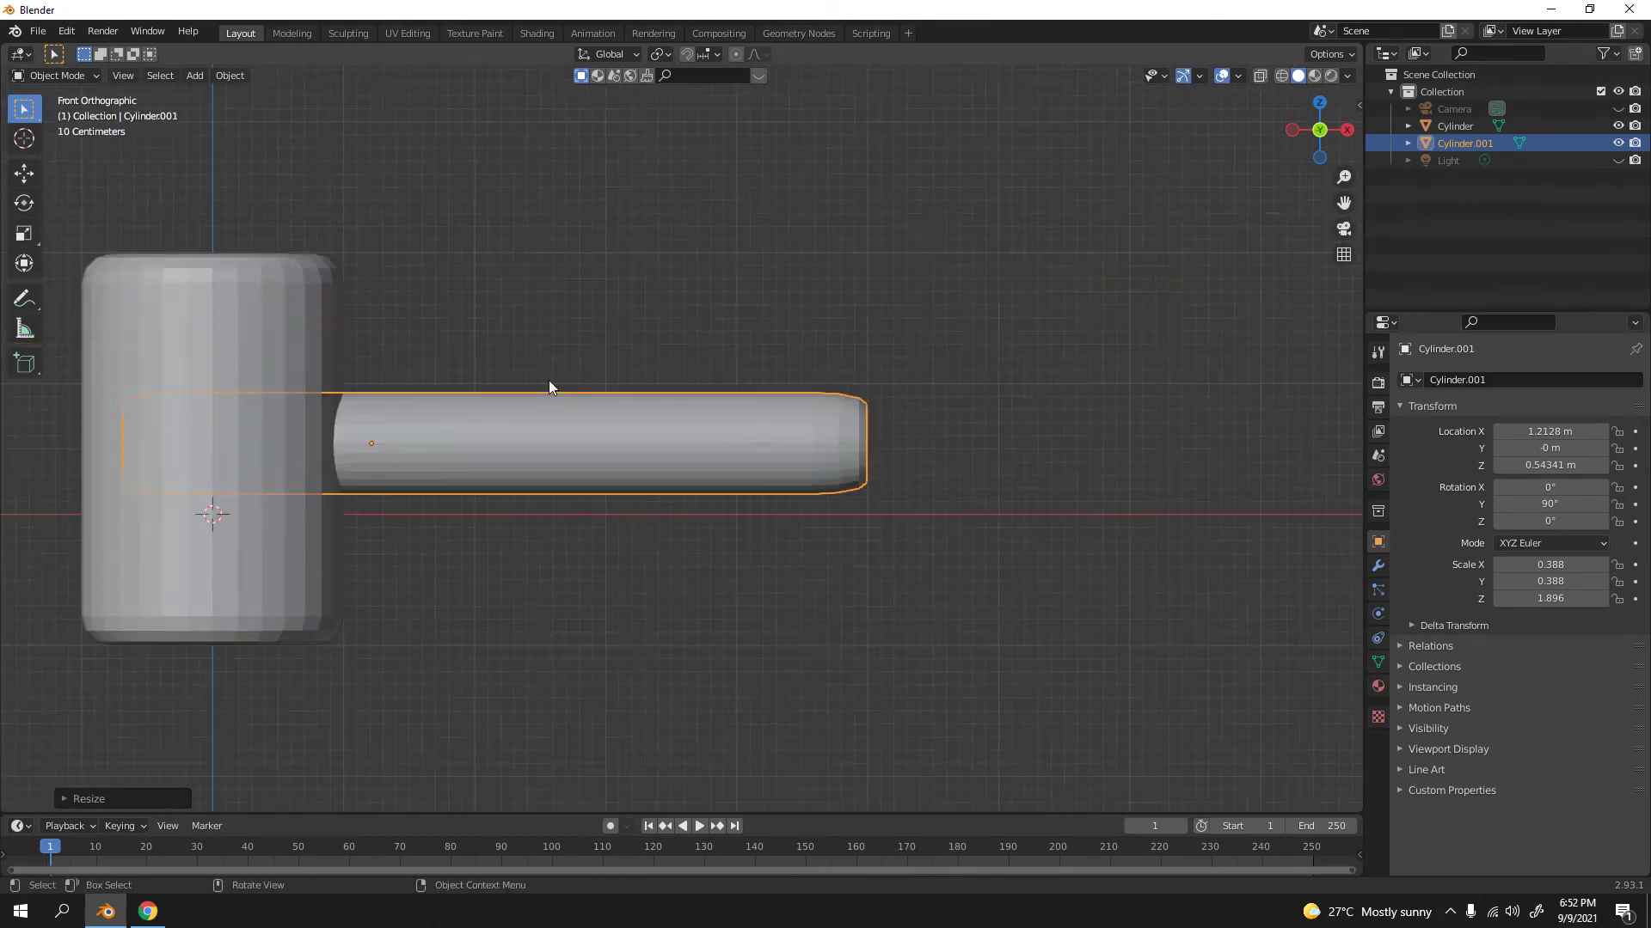
mouse_move(549, 383)
middle_mouse_down()
mouse_move(497, 405)
mouse_move(528, 404)
middle_mouse_up()
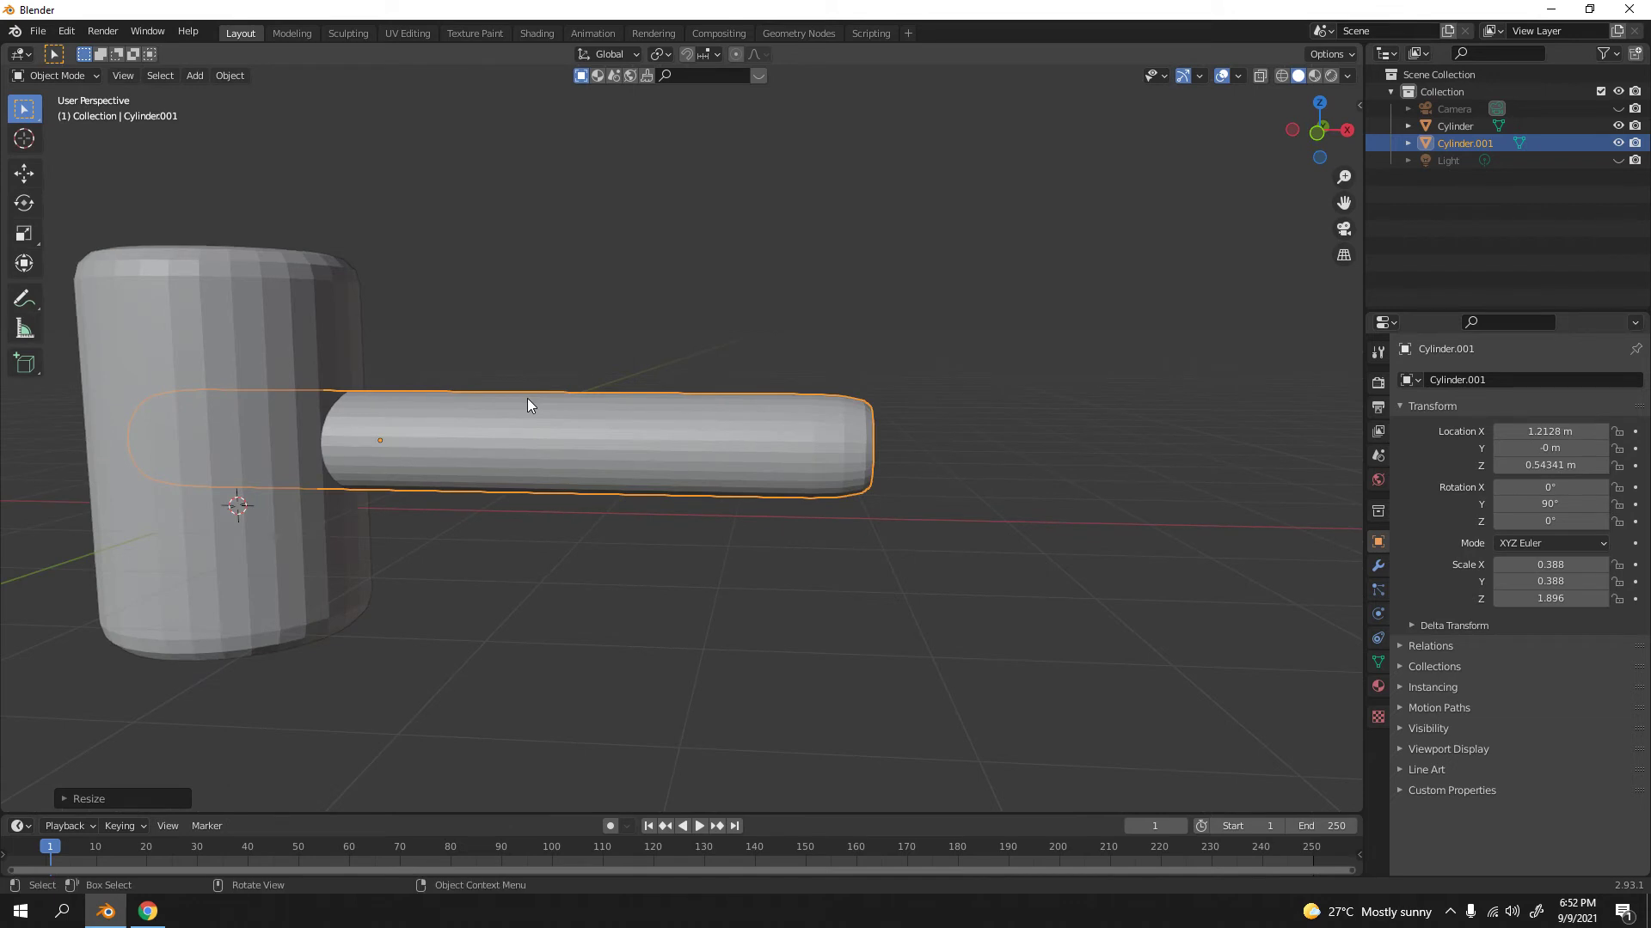
key("ctrl+z")
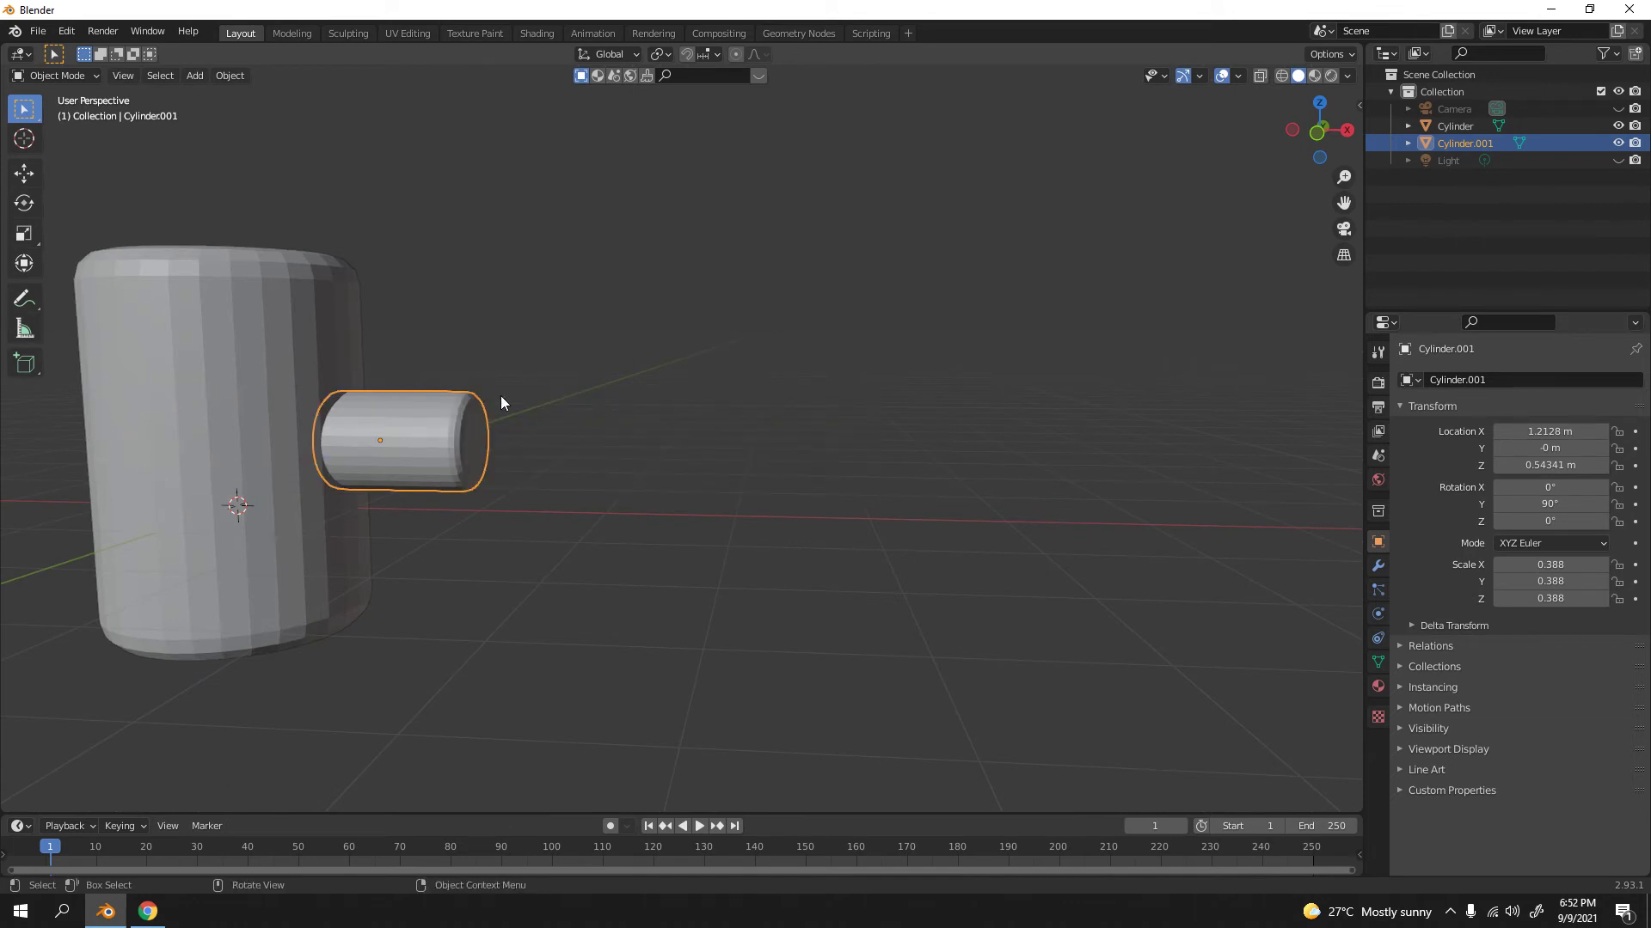
key("KP_1")
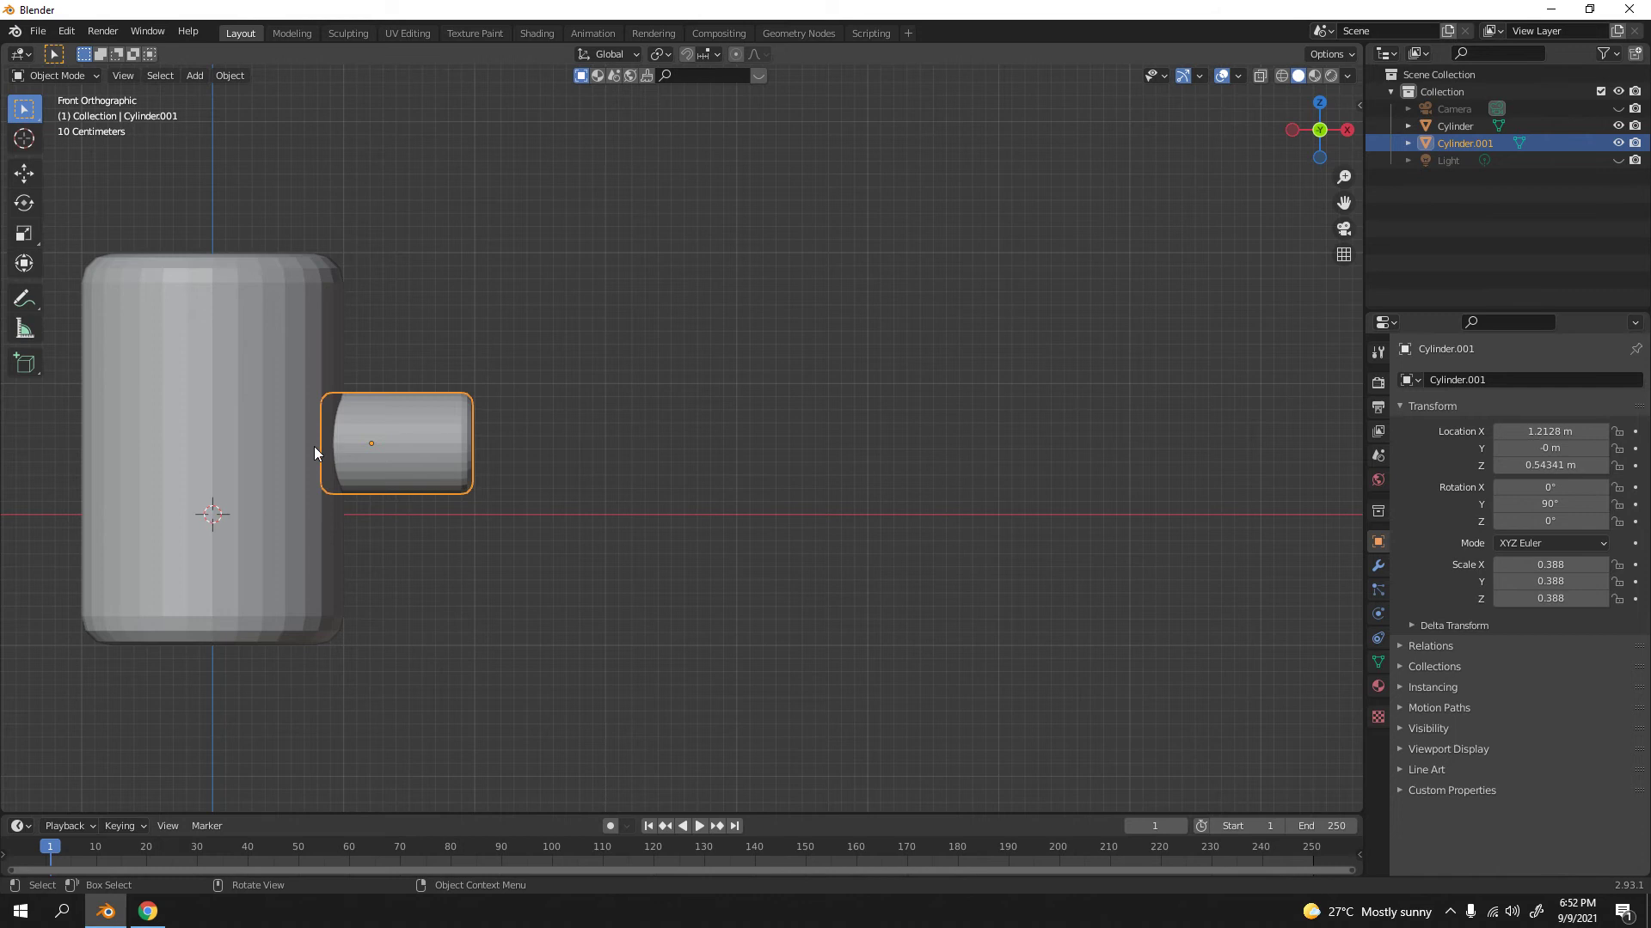
key("Tab")
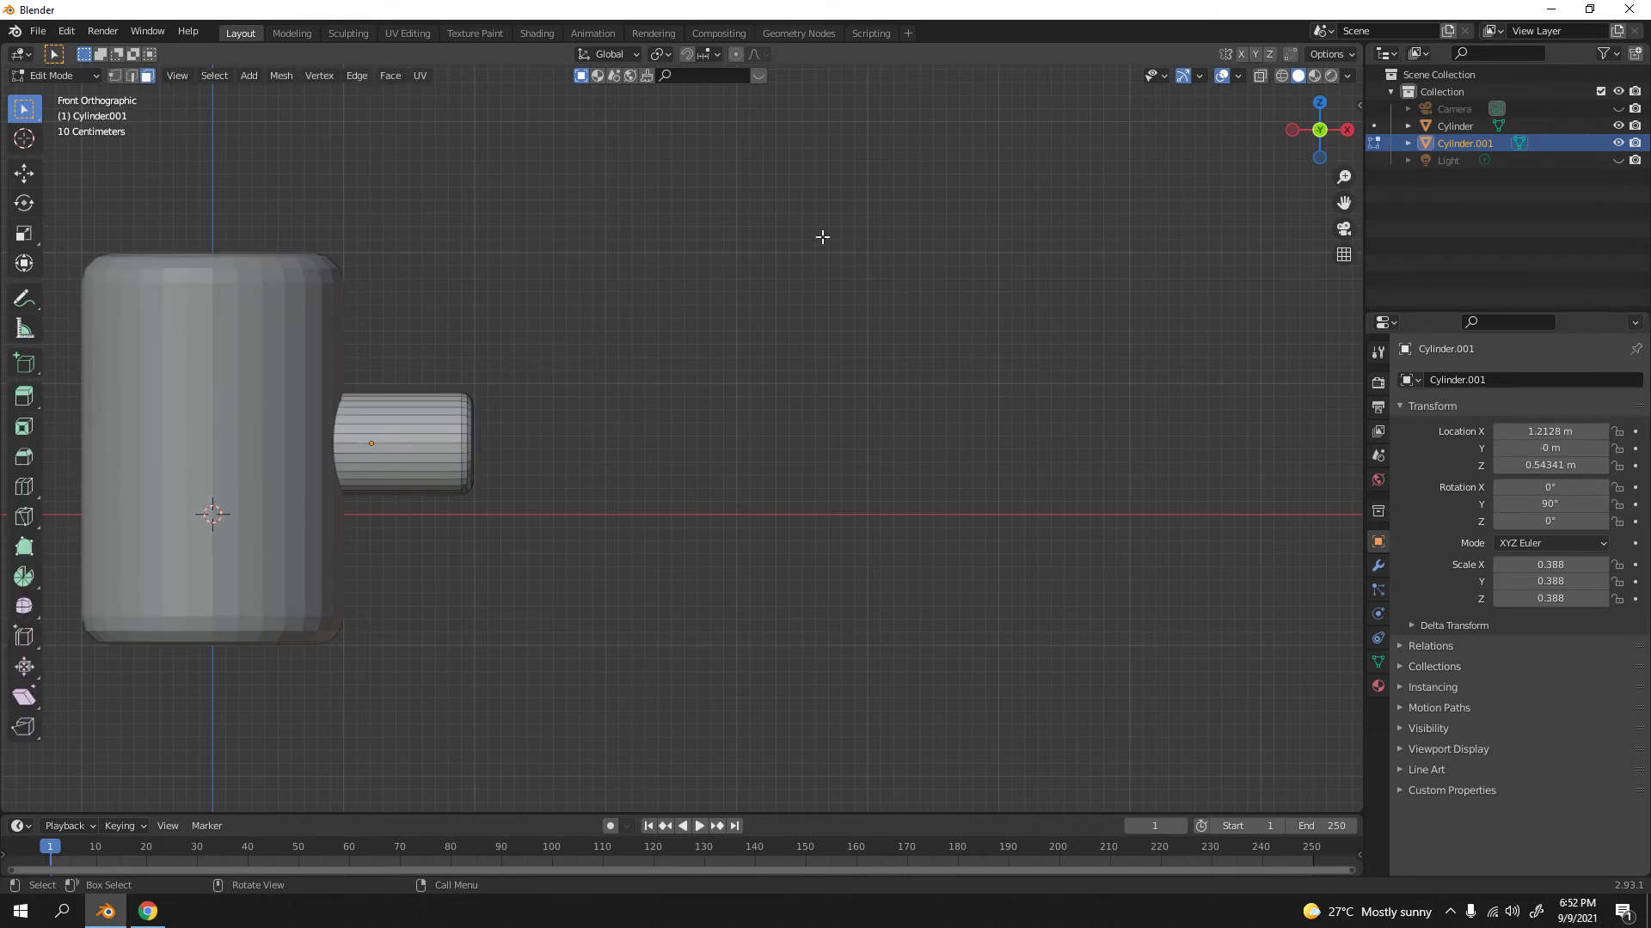
- In wireframe view, pull Cylinder.001's right-end vertices 2.96 m along X into a long handle
left_click(1280, 75)
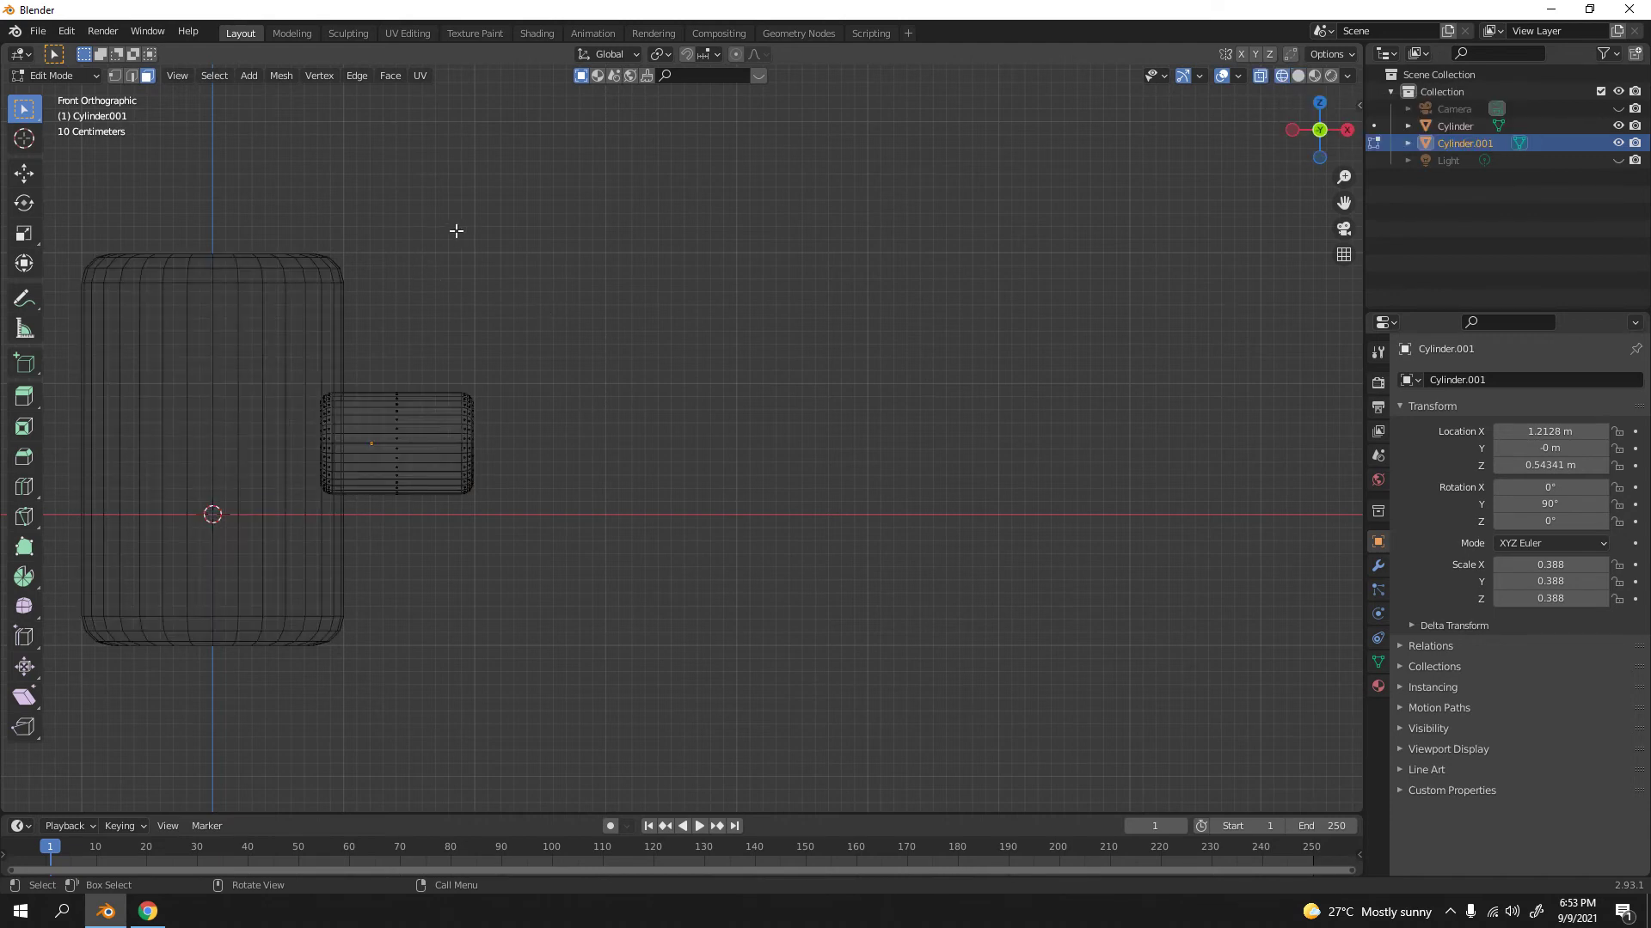
left_click_drag(411, 296, 577, 555)
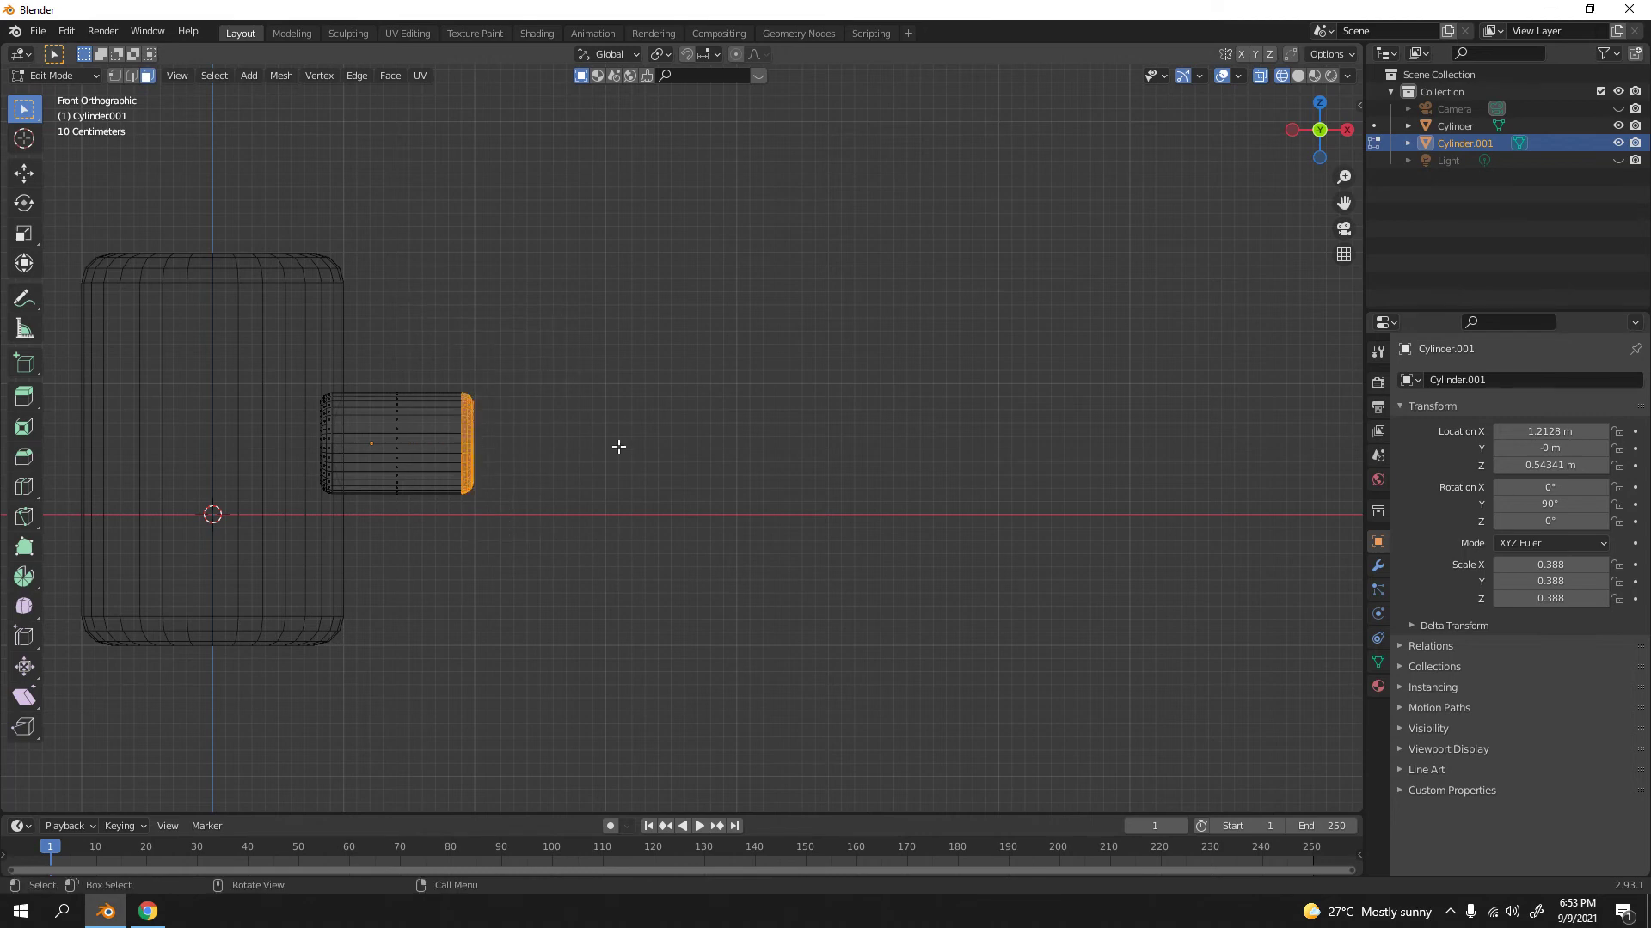
key("g")
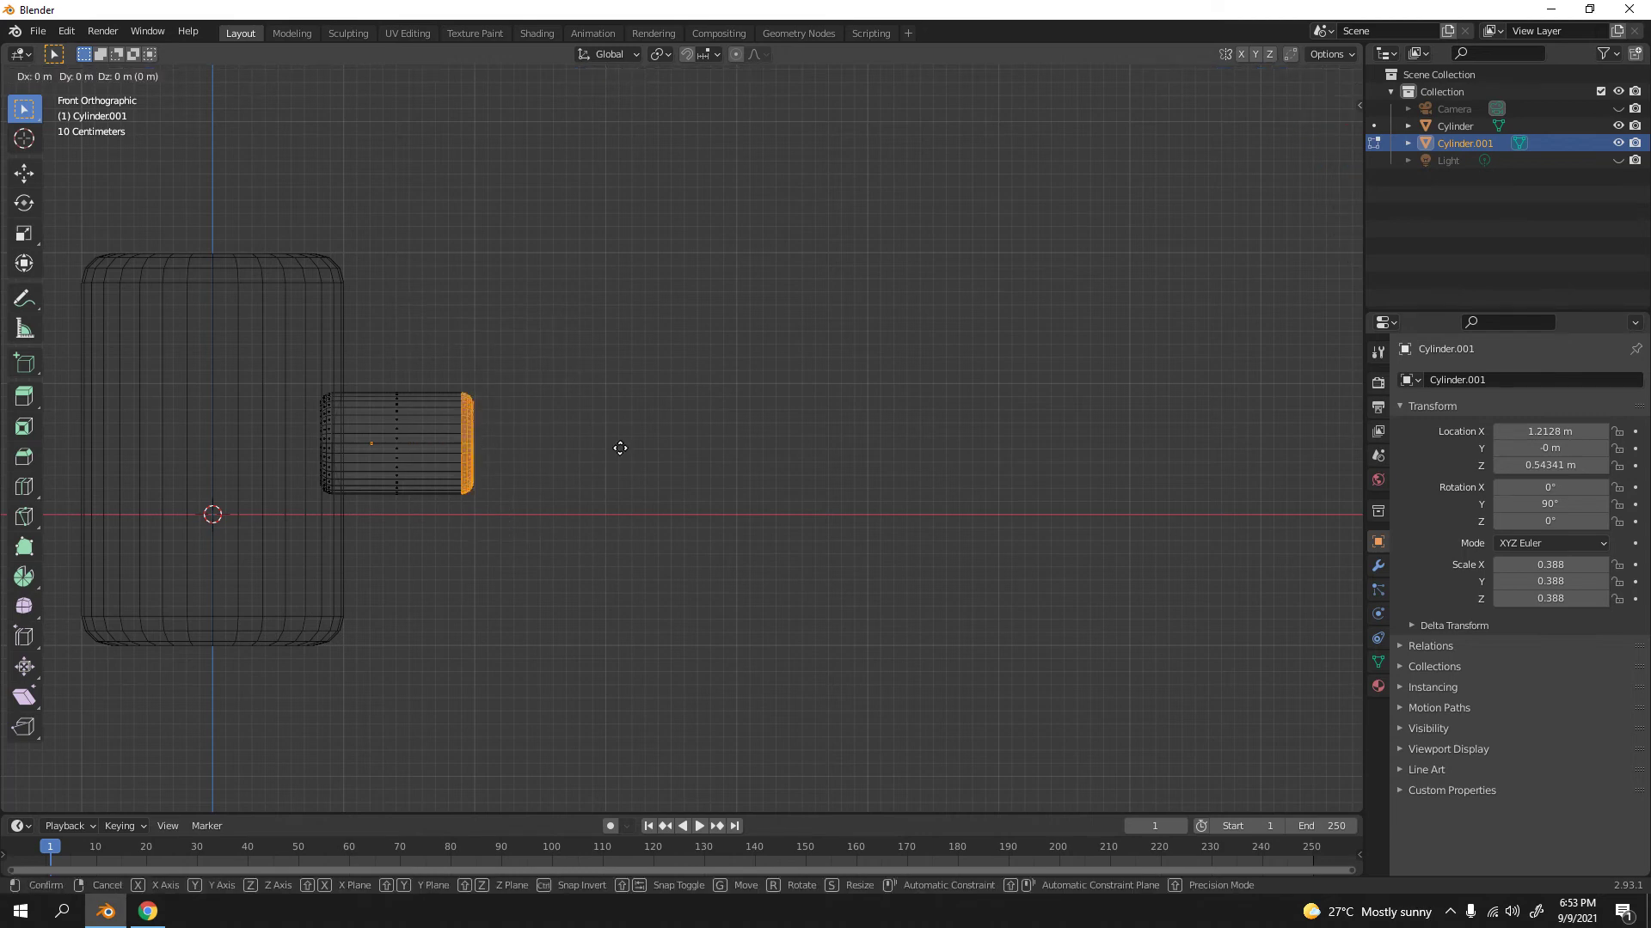
key("x")
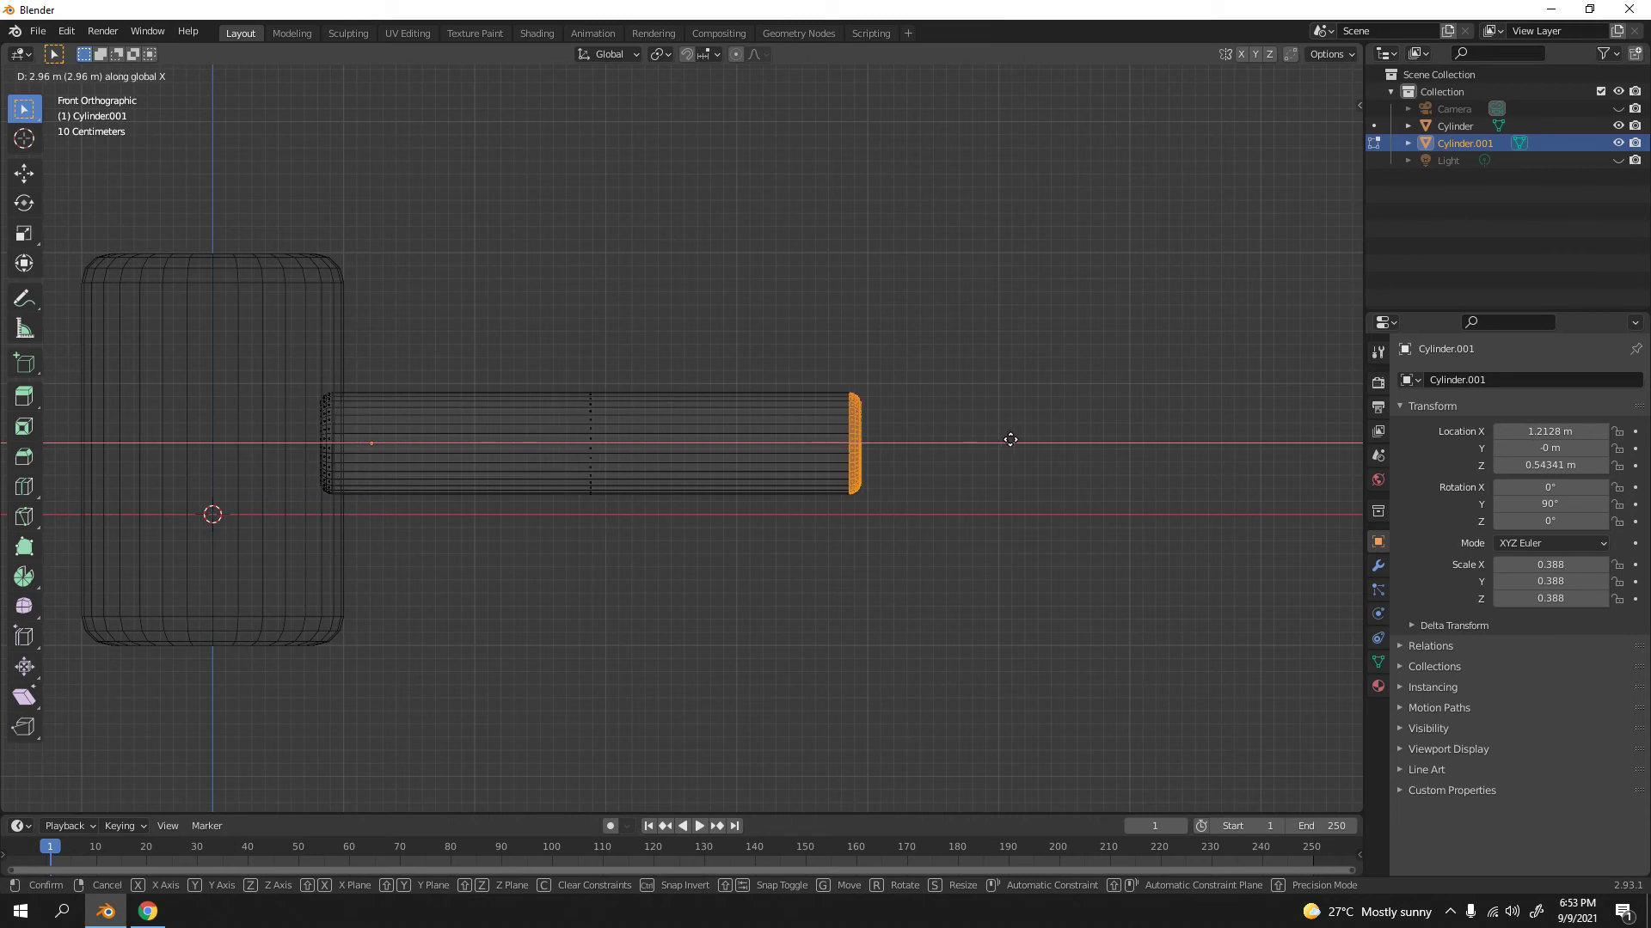
left_click(1007, 439)
left_click(940, 278)
- Show the mallet in Solid shading, back in Object Mode, from a perspective angle
scroll(940, 279, "down", 3)
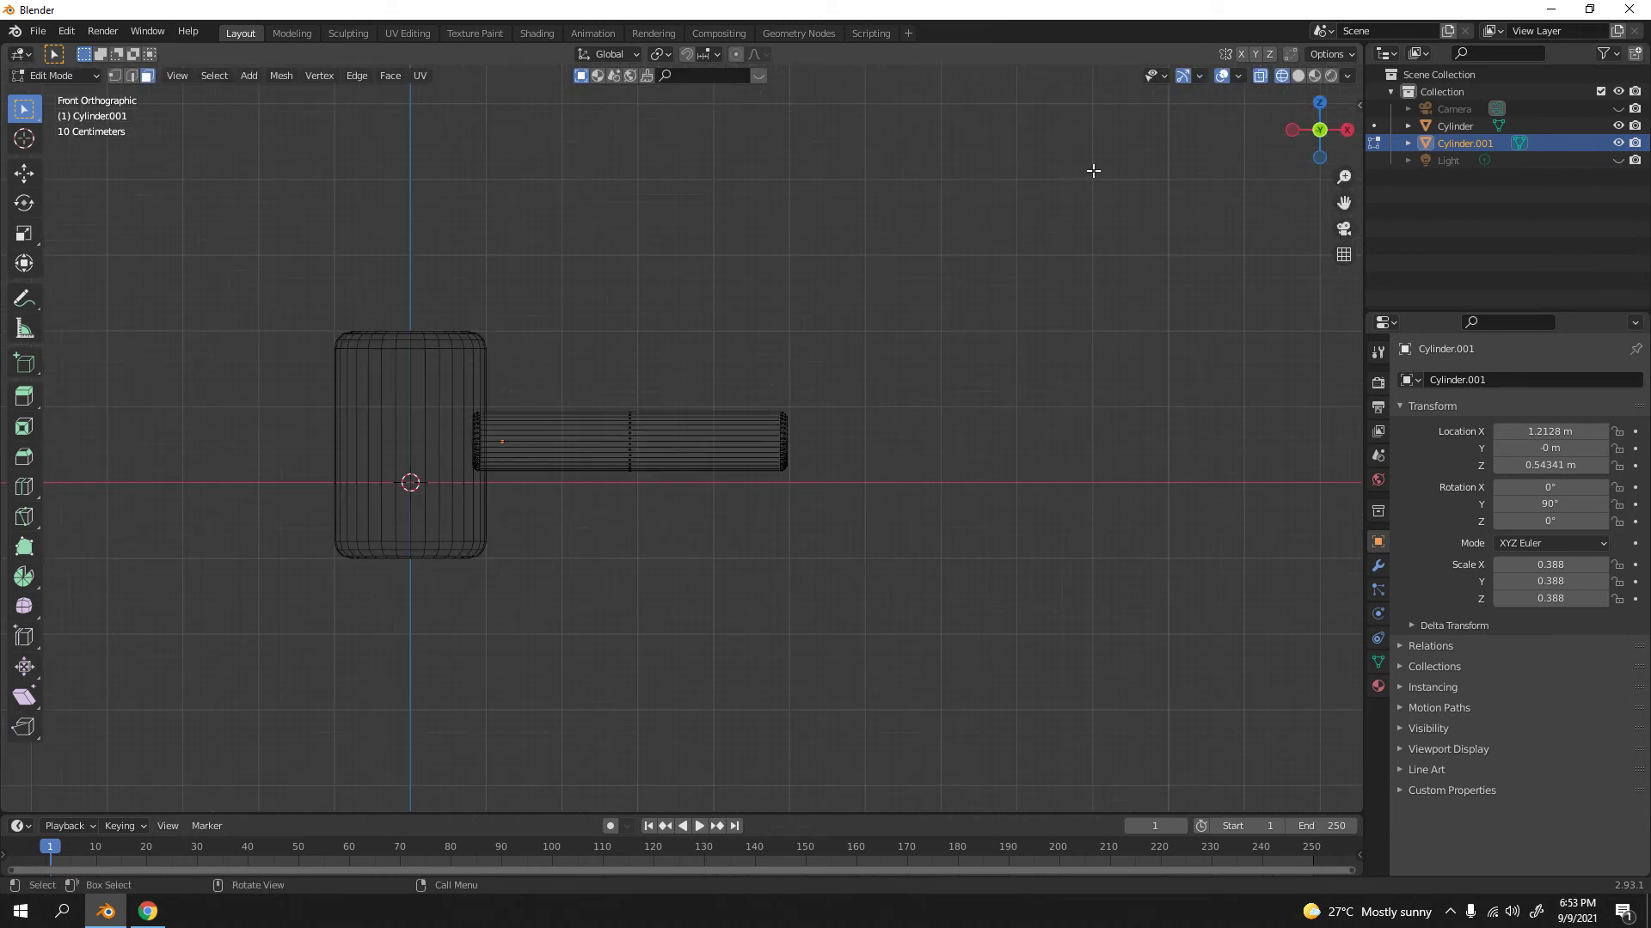
left_click(1295, 76)
middle_click_drag(805, 212, 729, 269)
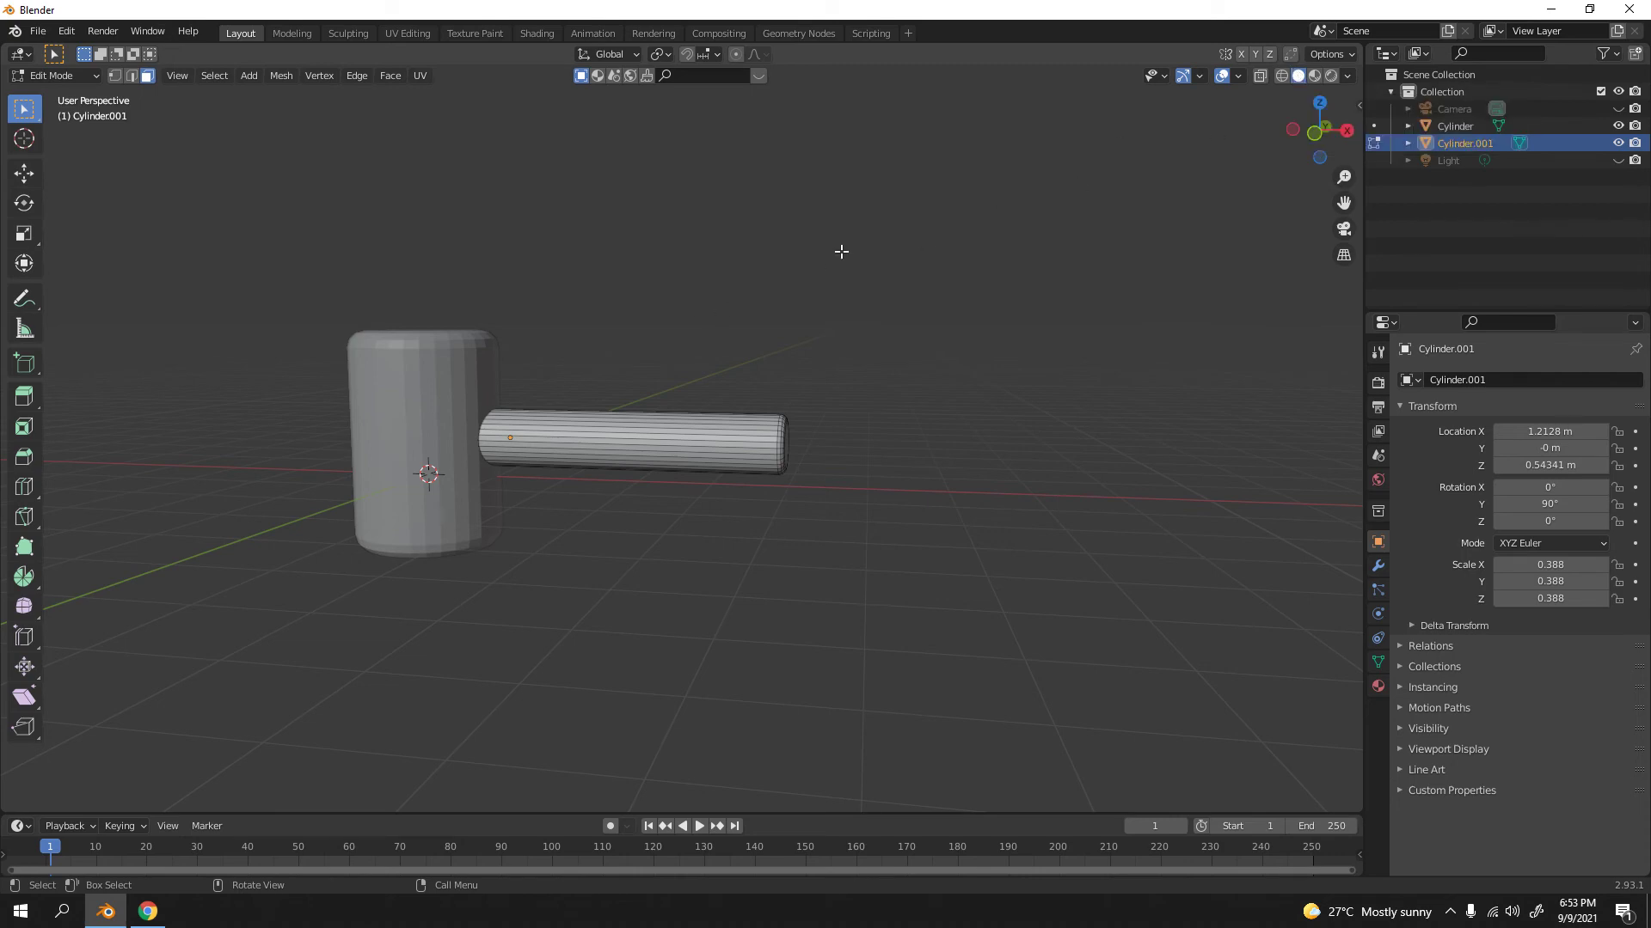
key("Tab")
middle_click_drag(834, 245, 756, 327)
left_click(497, 353)
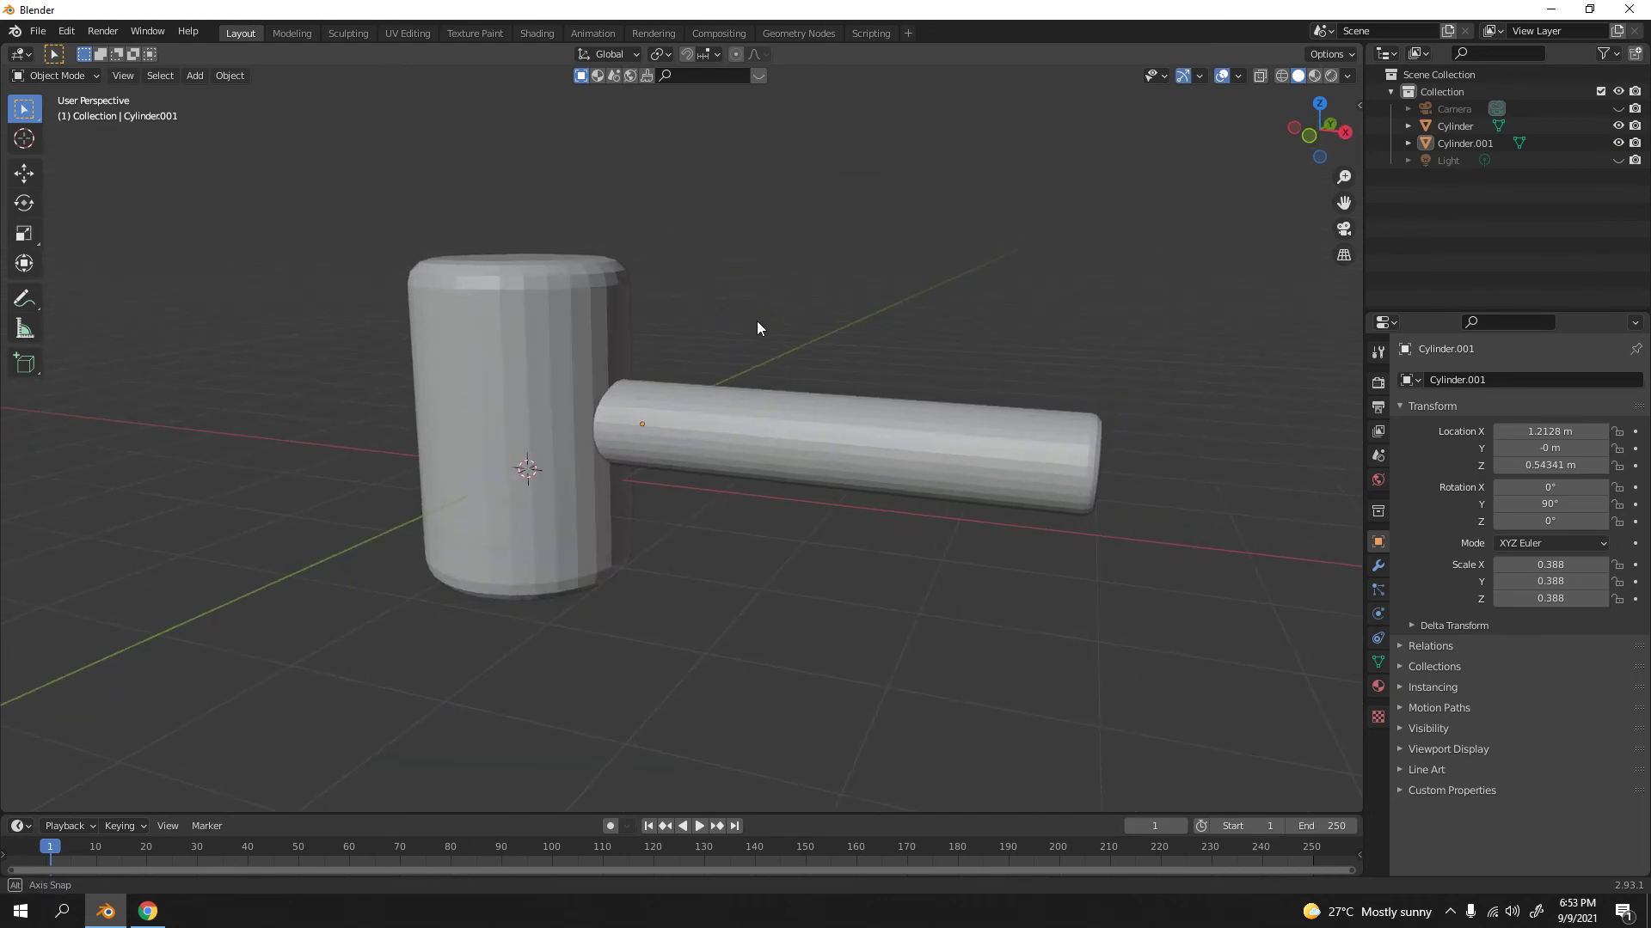
scroll(595, 380, "up", 3)
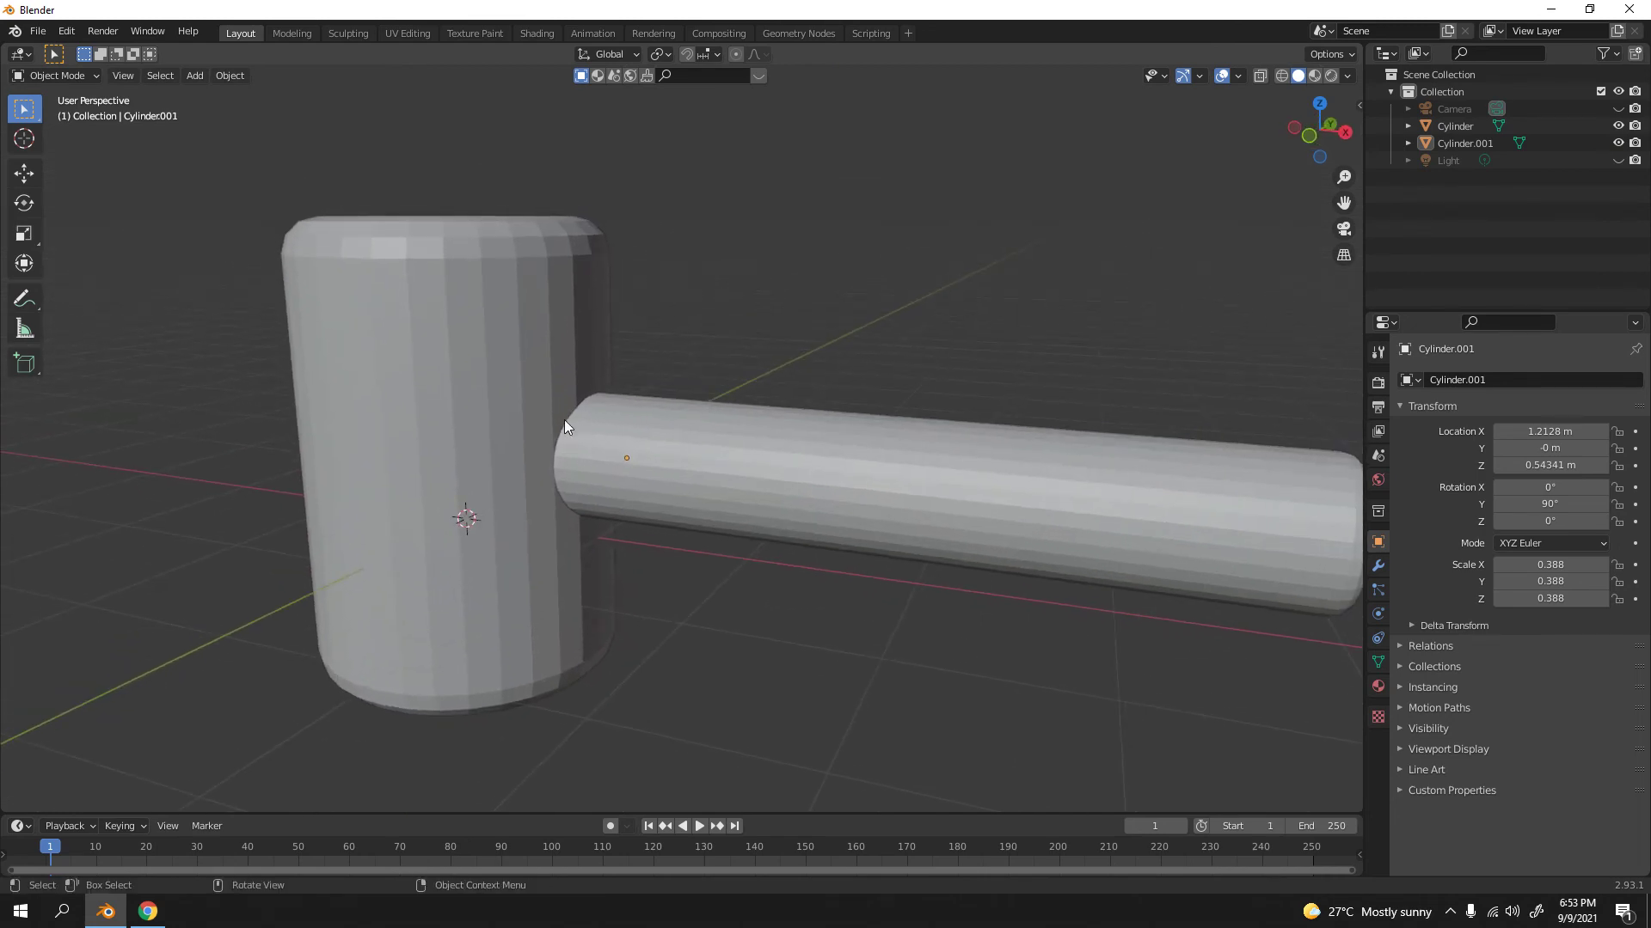
- In the Shading workspace, give the mallet head a new material, Material.001
left_click(534, 33)
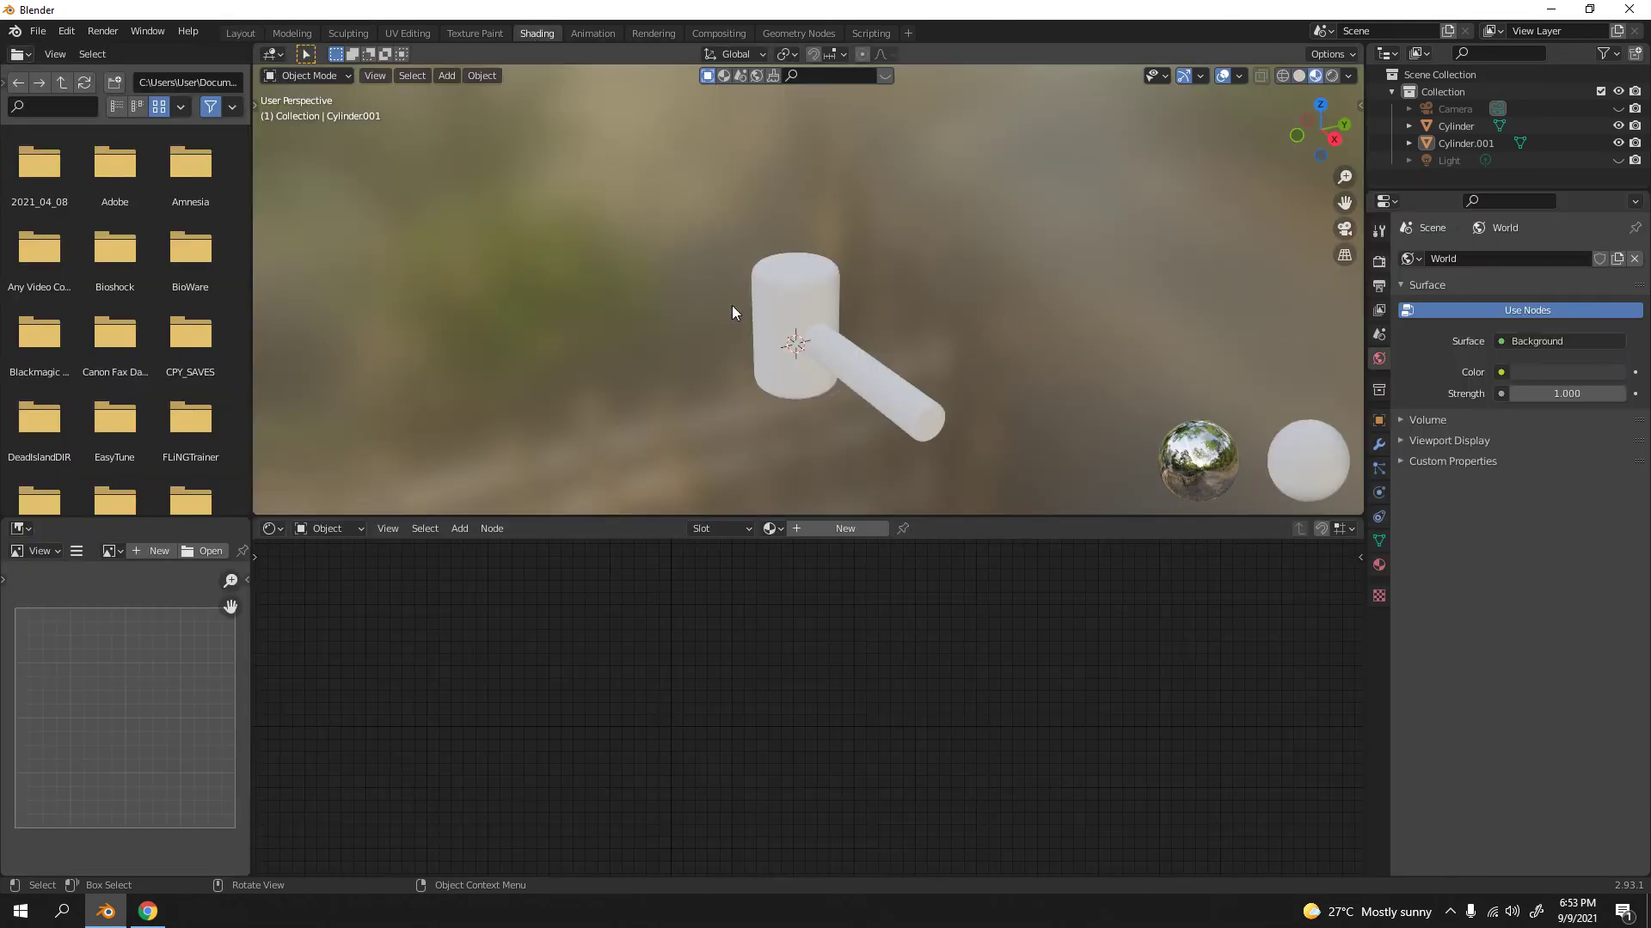
mouse_move(731, 306)
middle_mouse_down()
mouse_move(911, 248)
mouse_move(894, 295)
mouse_move(828, 327)
middle_mouse_up()
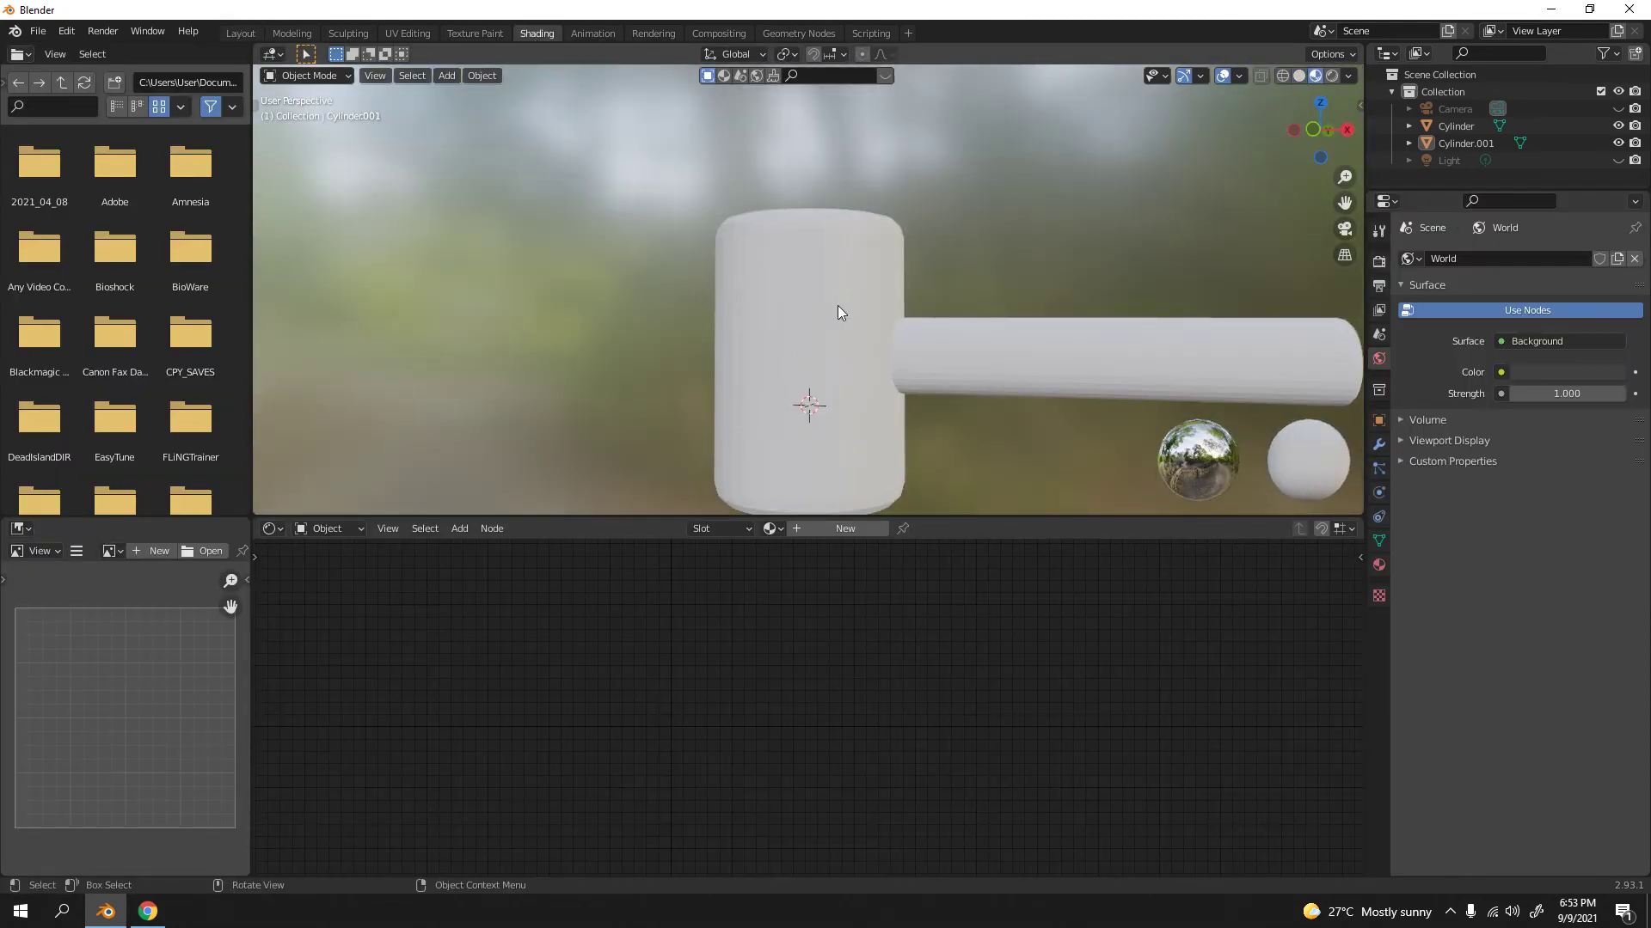
left_click(838, 306)
left_click(821, 530)
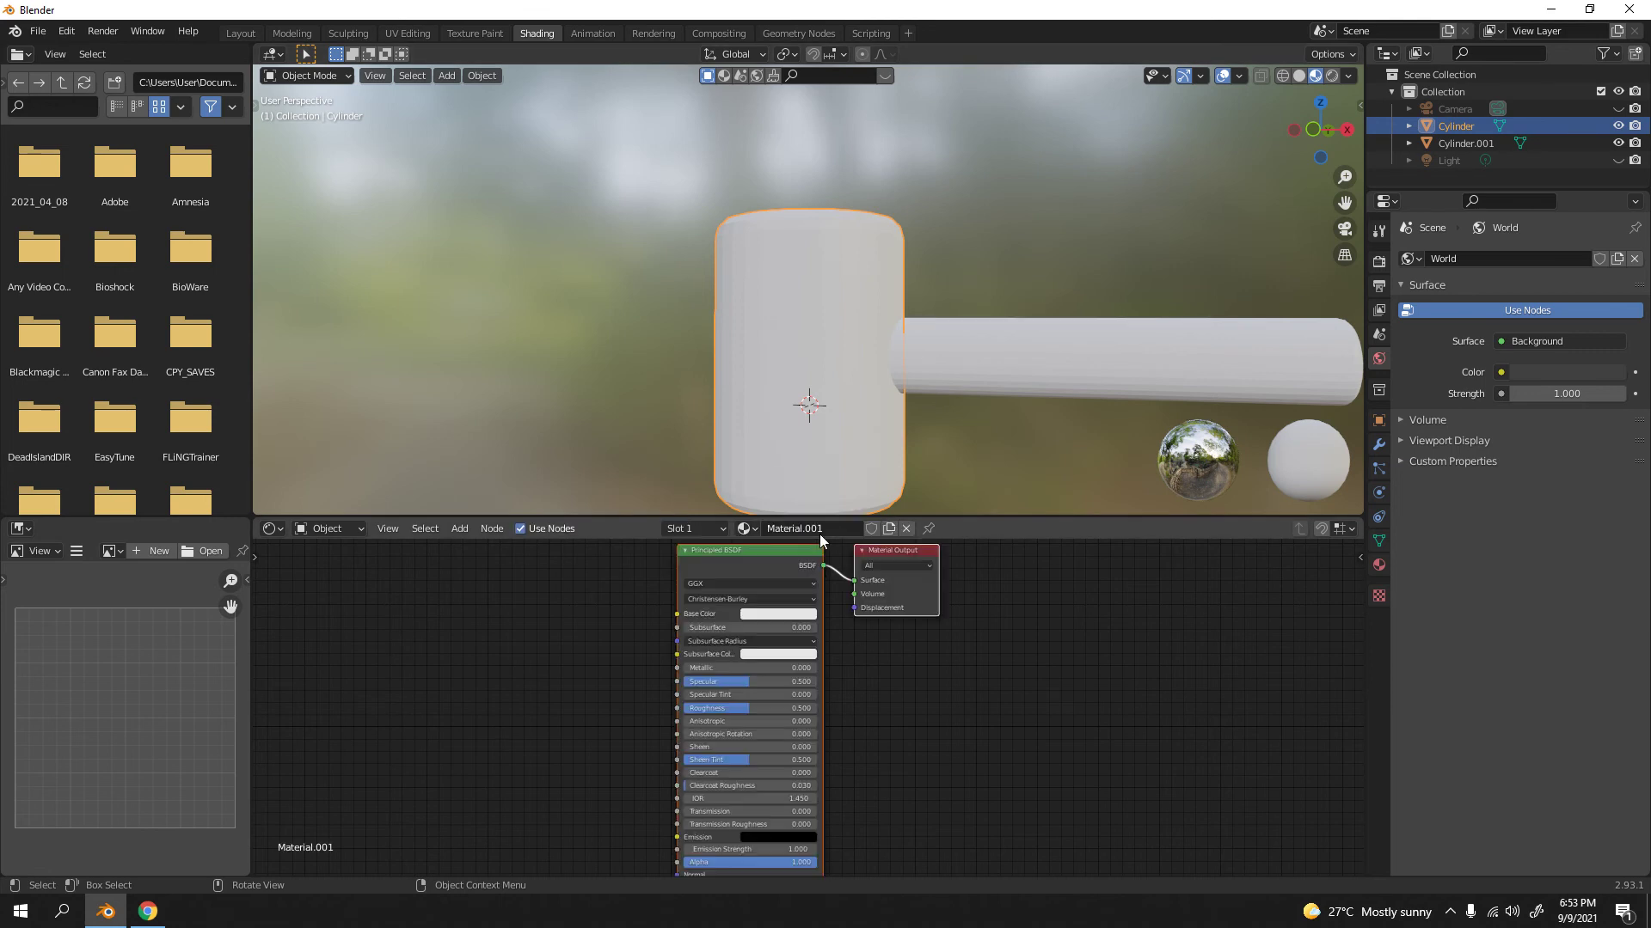
- Set the head's Base Color to orange and Specular to 0, then select the white handle
left_click(765, 616)
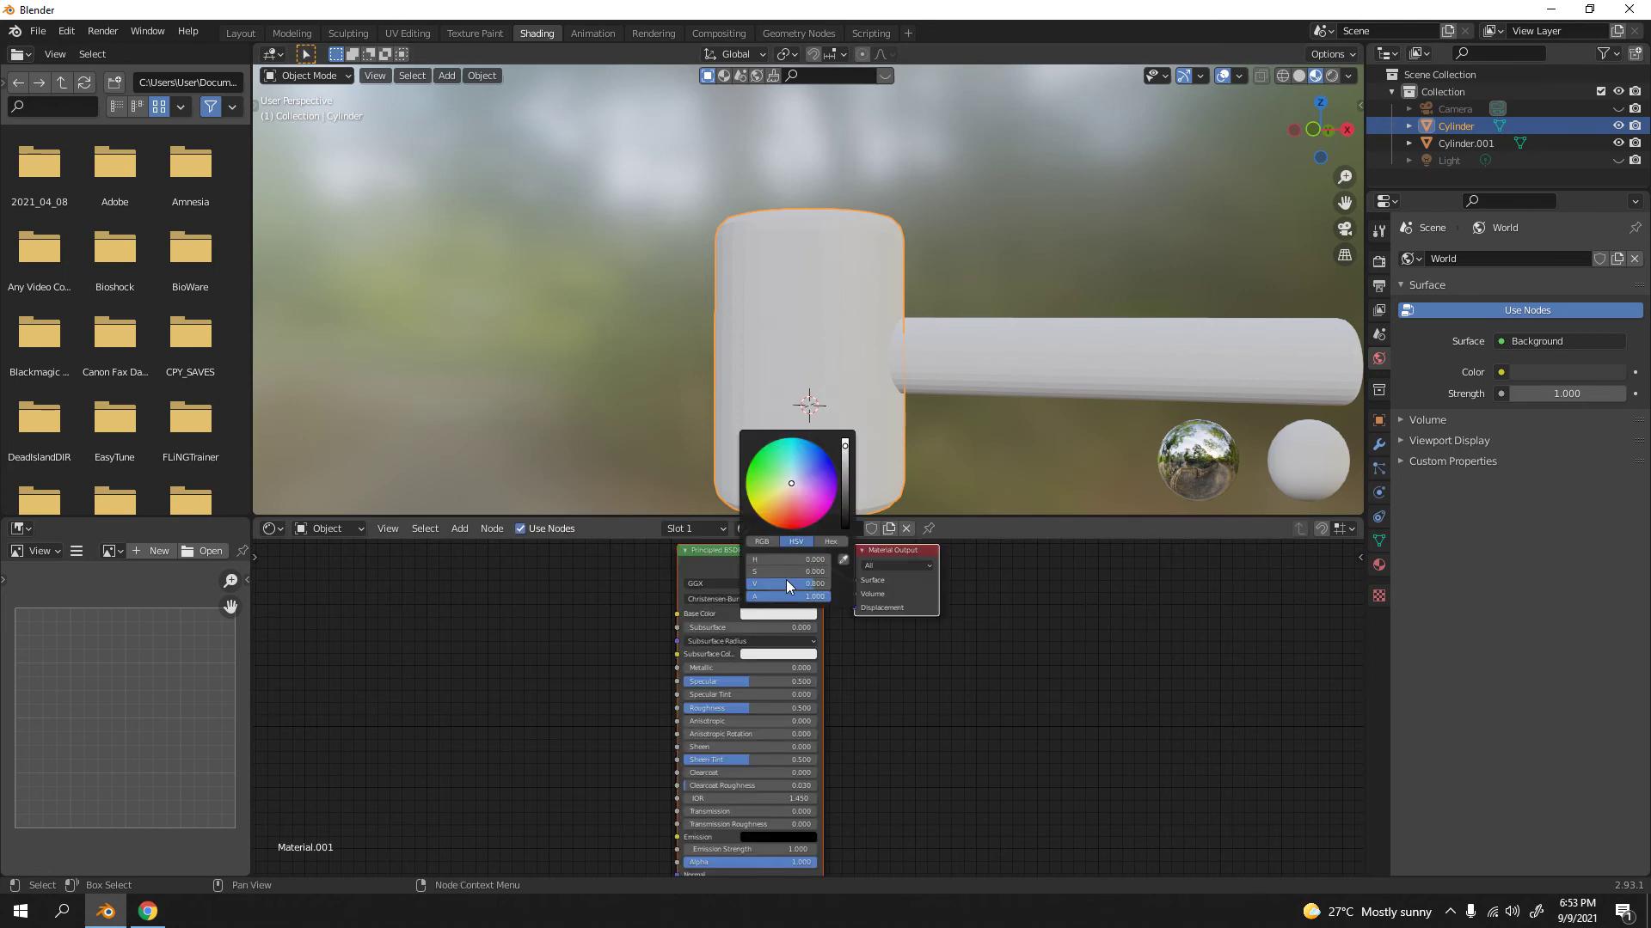
mouse_move(787, 494)
left_mouse_down()
mouse_move(814, 460)
mouse_move(814, 503)
mouse_move(777, 519)
mouse_move(784, 503)
left_mouse_up()
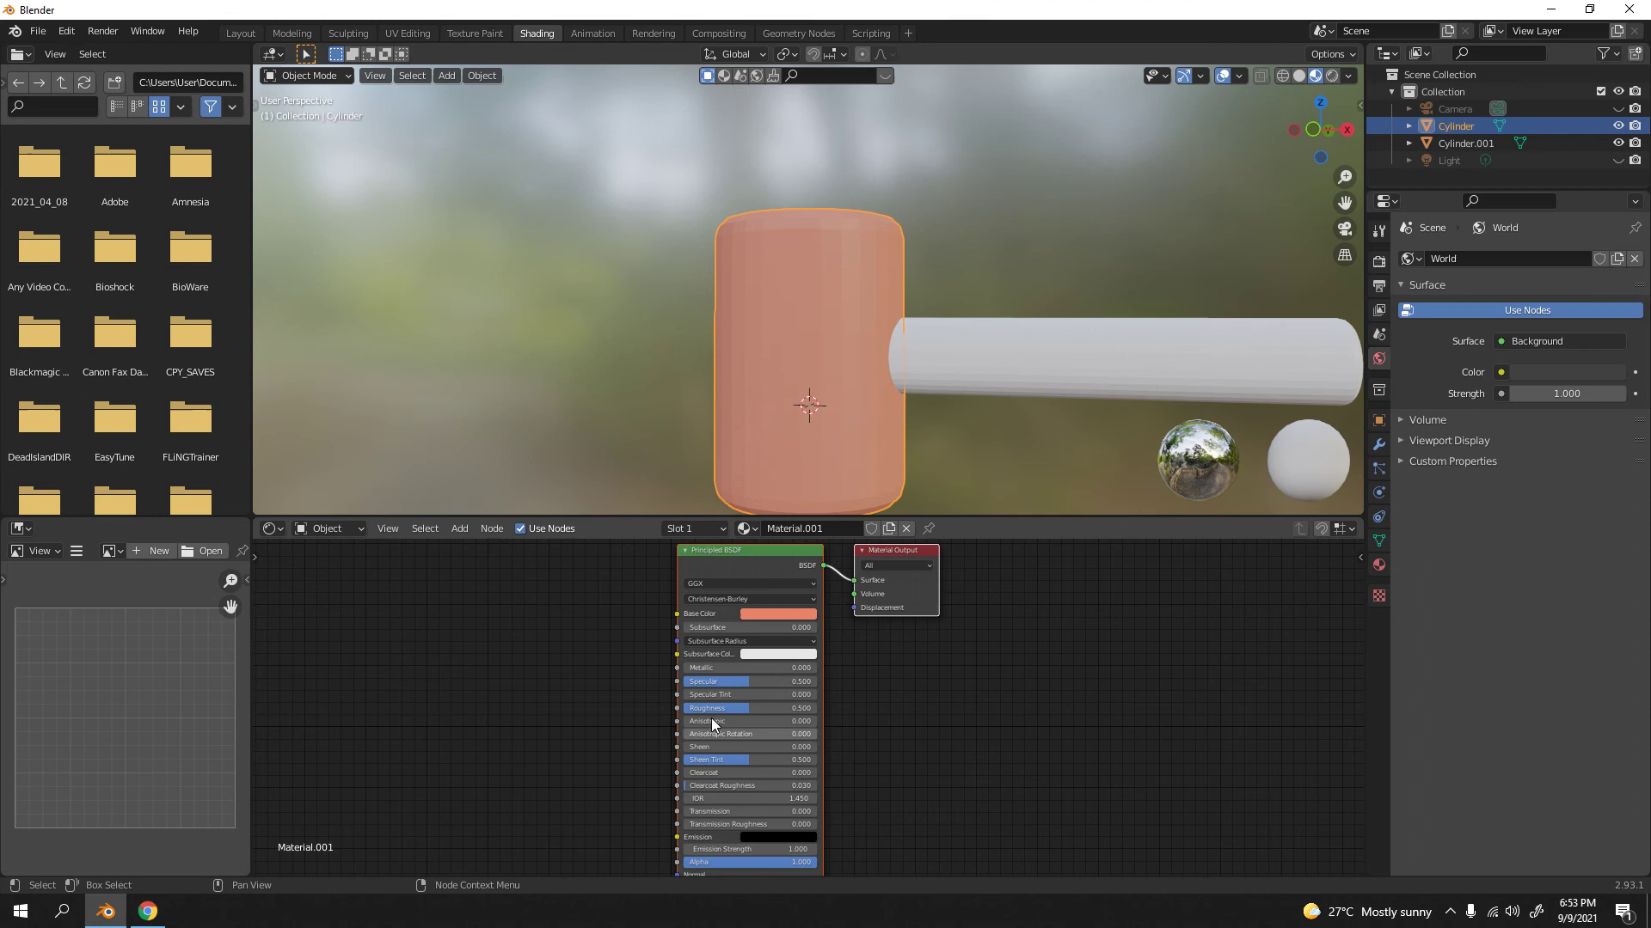
mouse_move(765, 679)
left_mouse_down()
mouse_move(688, 680)
mouse_move(816, 707)
left_mouse_up()
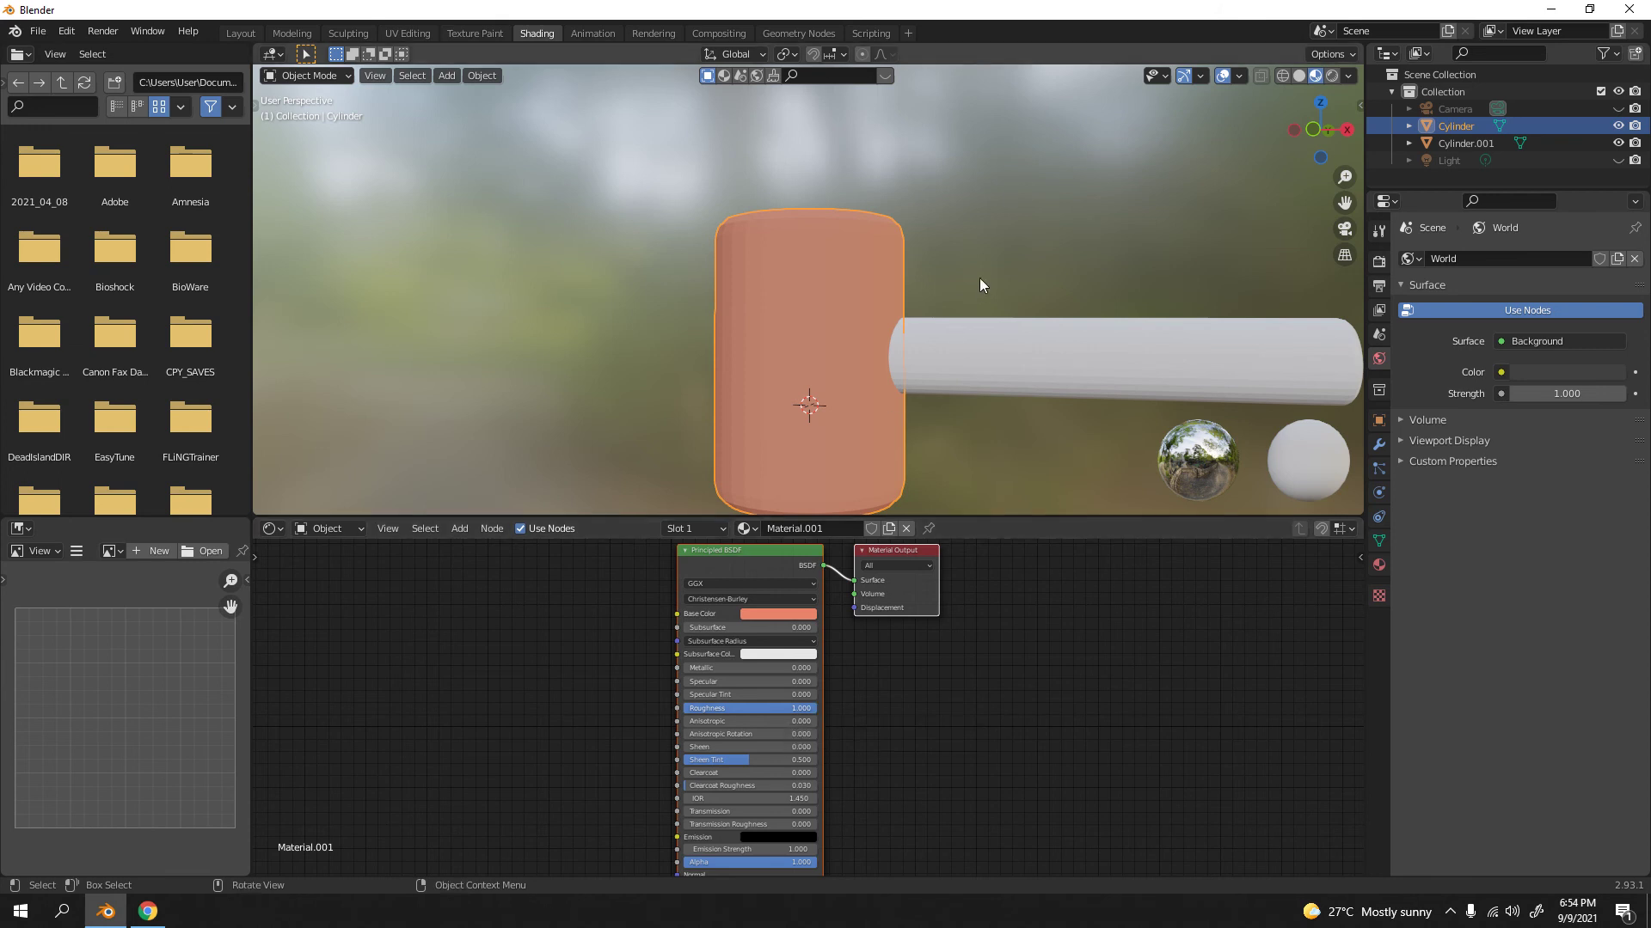
scroll(963, 309, "down", 4)
left_click(937, 261)
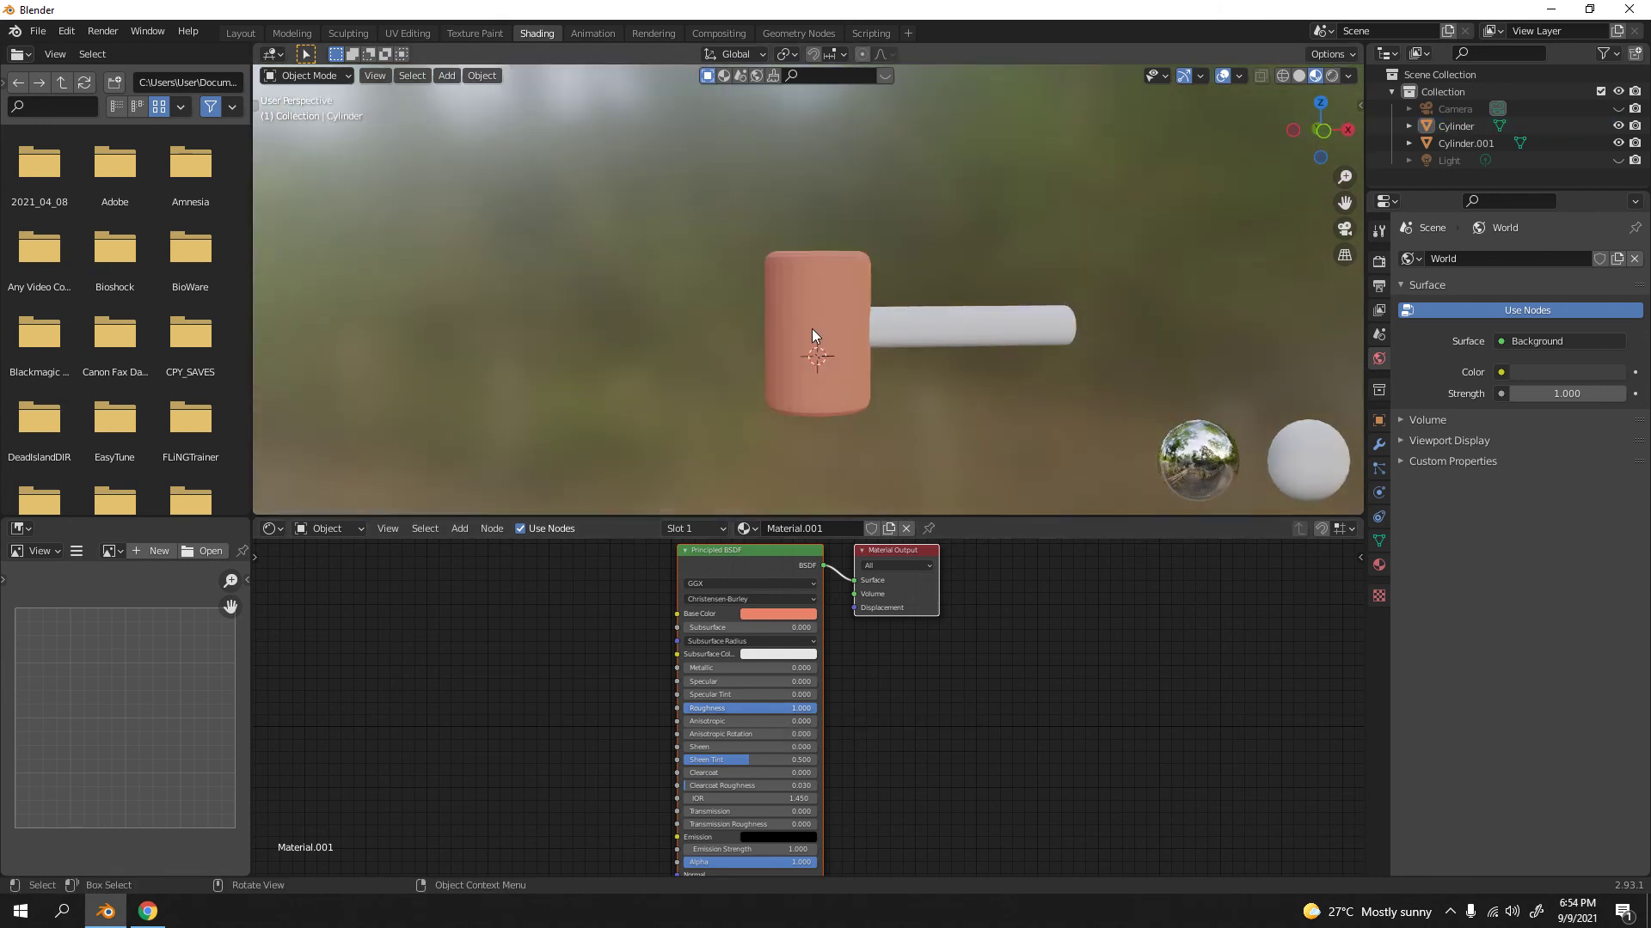
left_click(932, 317)
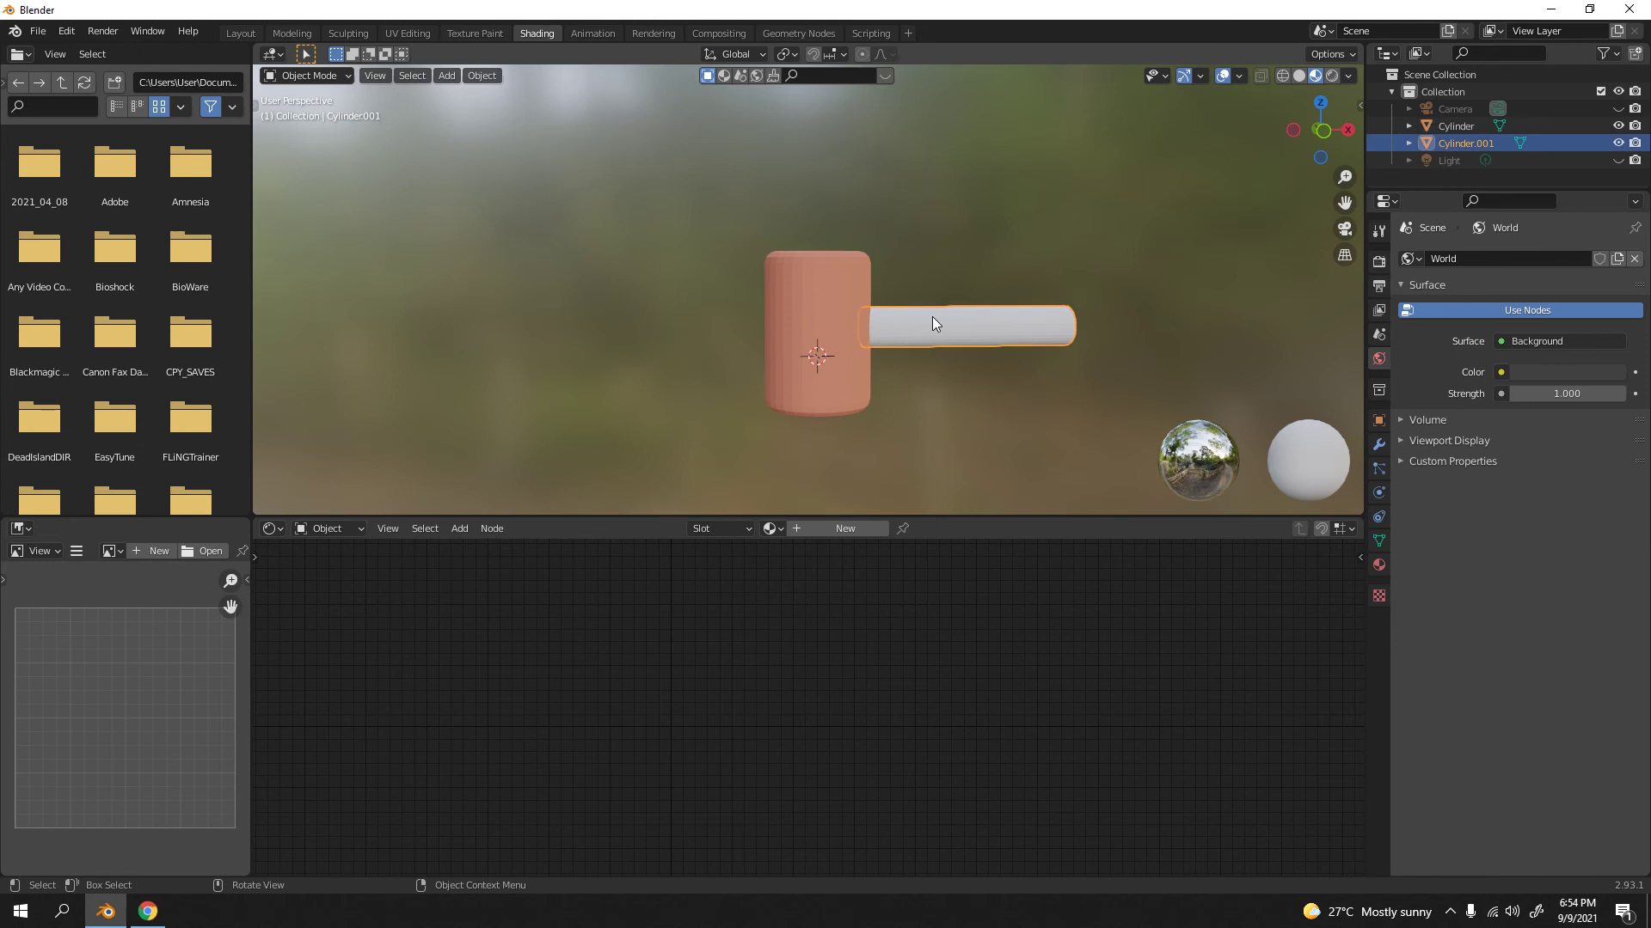
- Assign the existing Material.001 to the handle so it matches the head
left_click(772, 530)
left_click(804, 570)
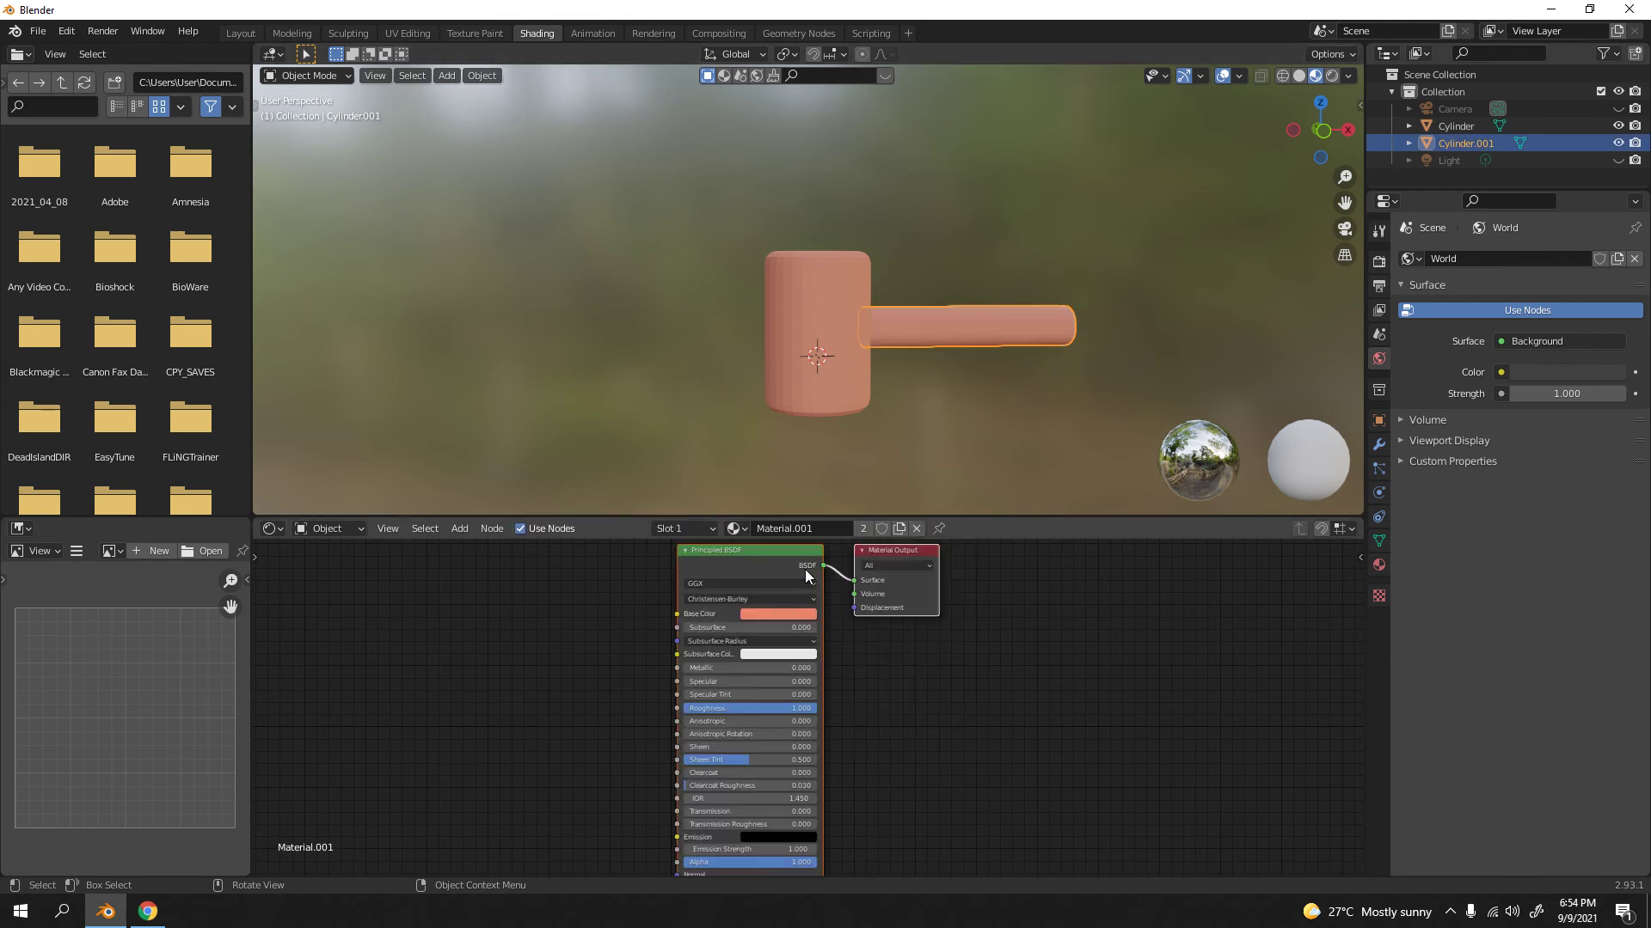
left_click(978, 392)
middle_click_drag(979, 392, 941, 426)
- Retune Material.001's Base Color hue to a wood tone and lower Value to 0.3 for darker tan
left_click(778, 613)
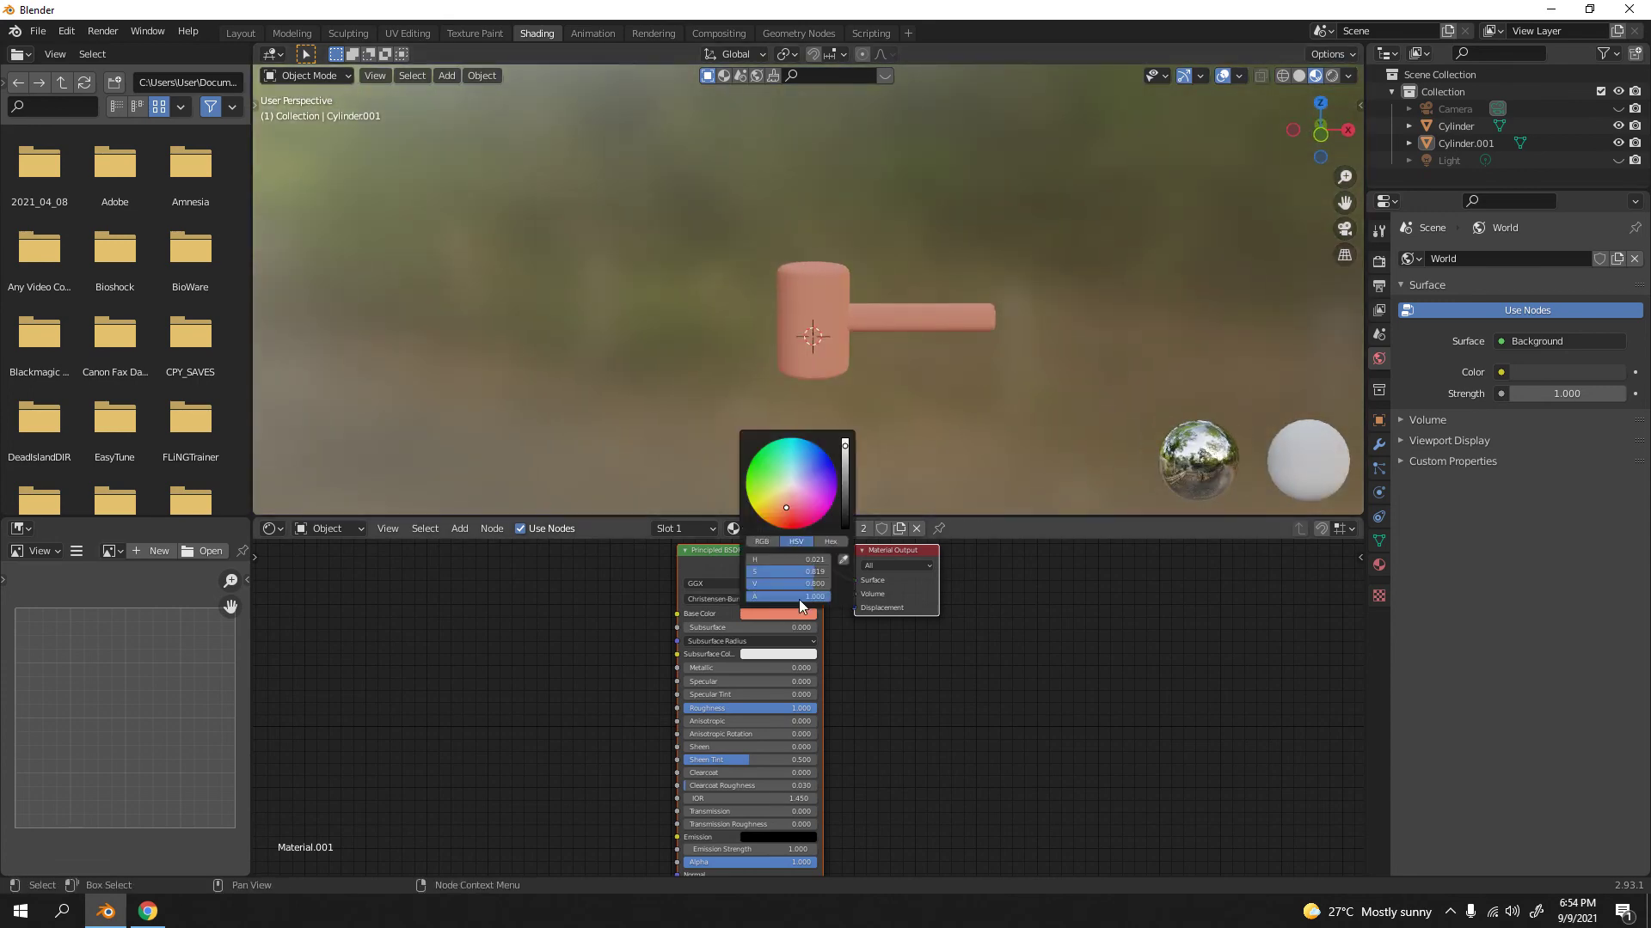
left_click(784, 612)
left_click(784, 503)
left_click_drag(784, 503, 775, 503)
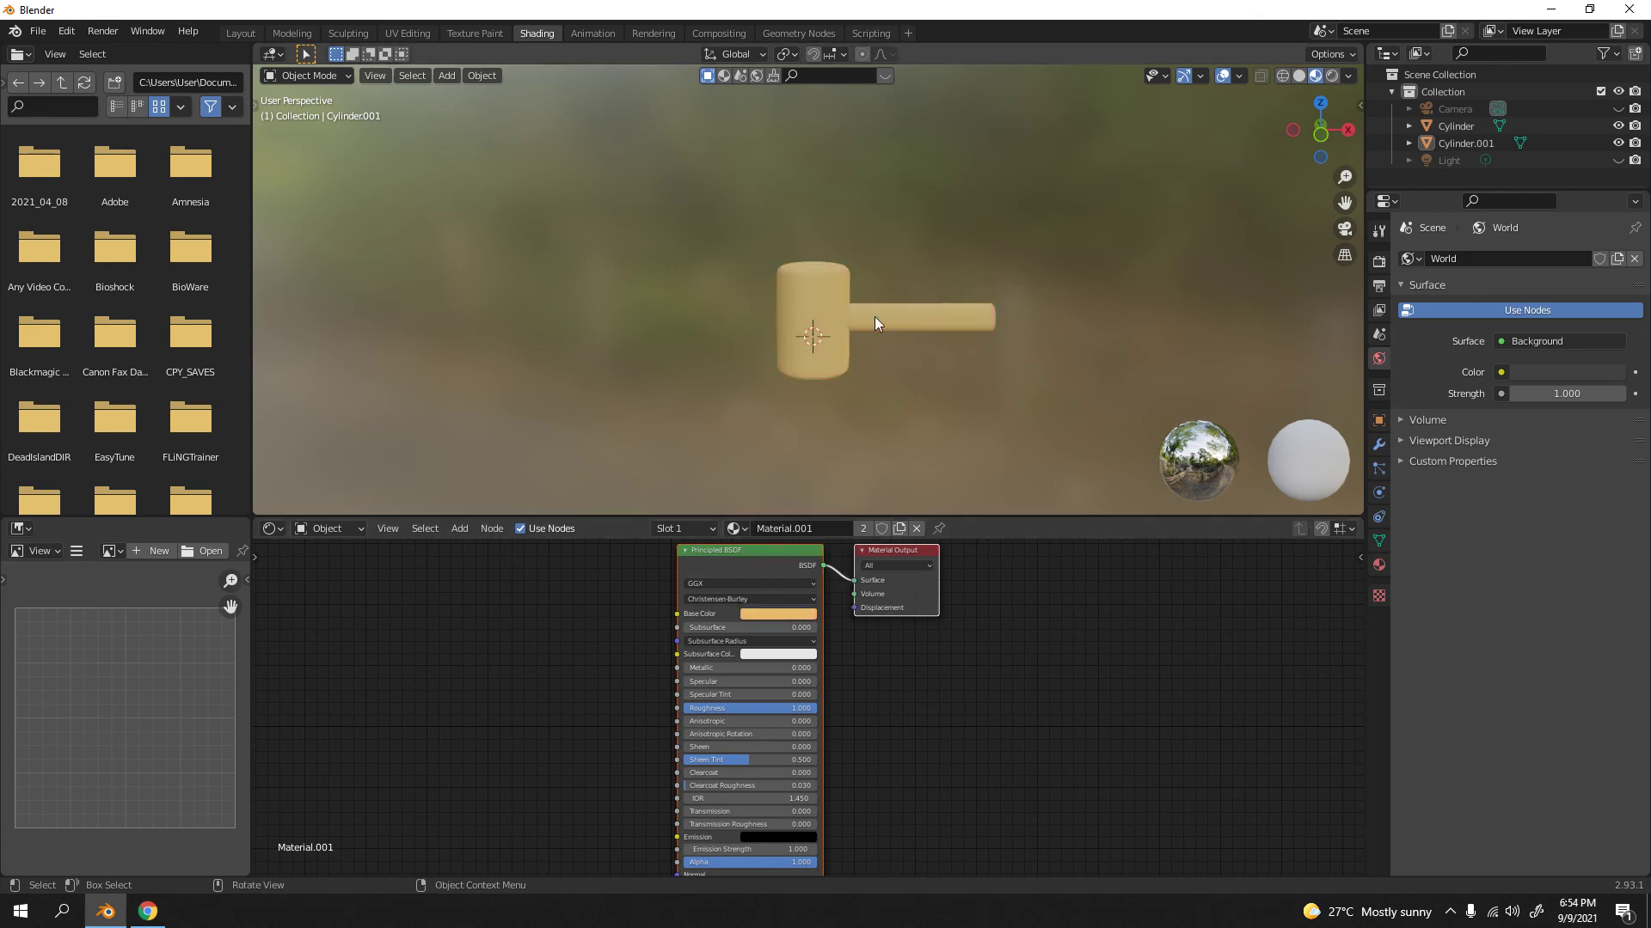
left_click(772, 614)
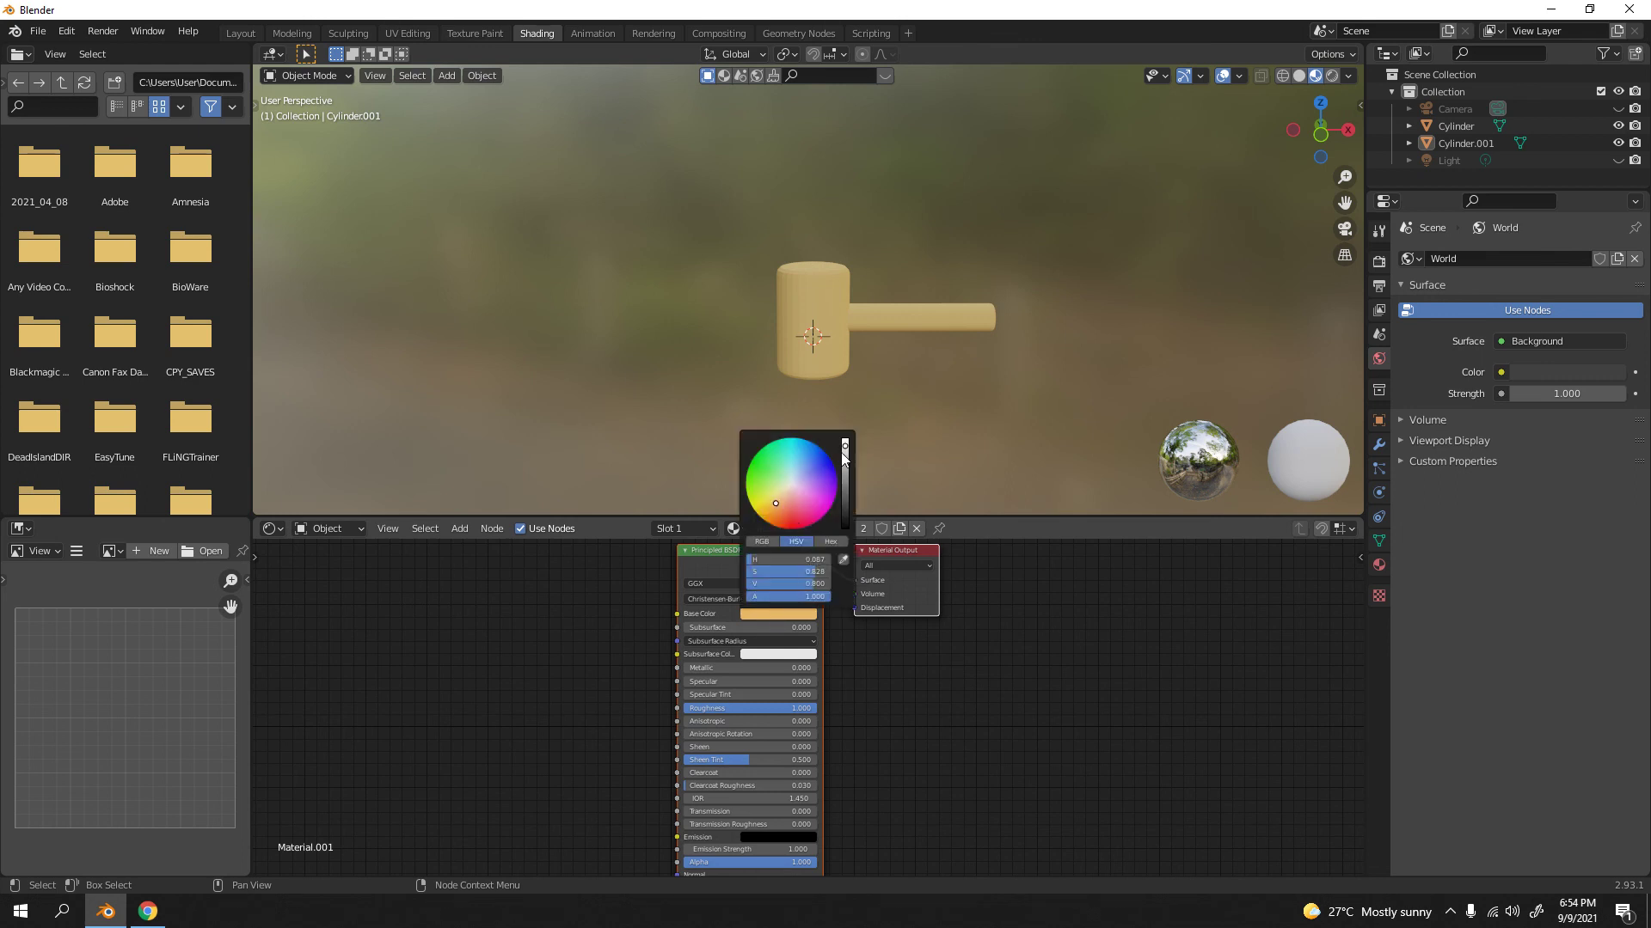
left_click_drag(841, 453, 844, 467)
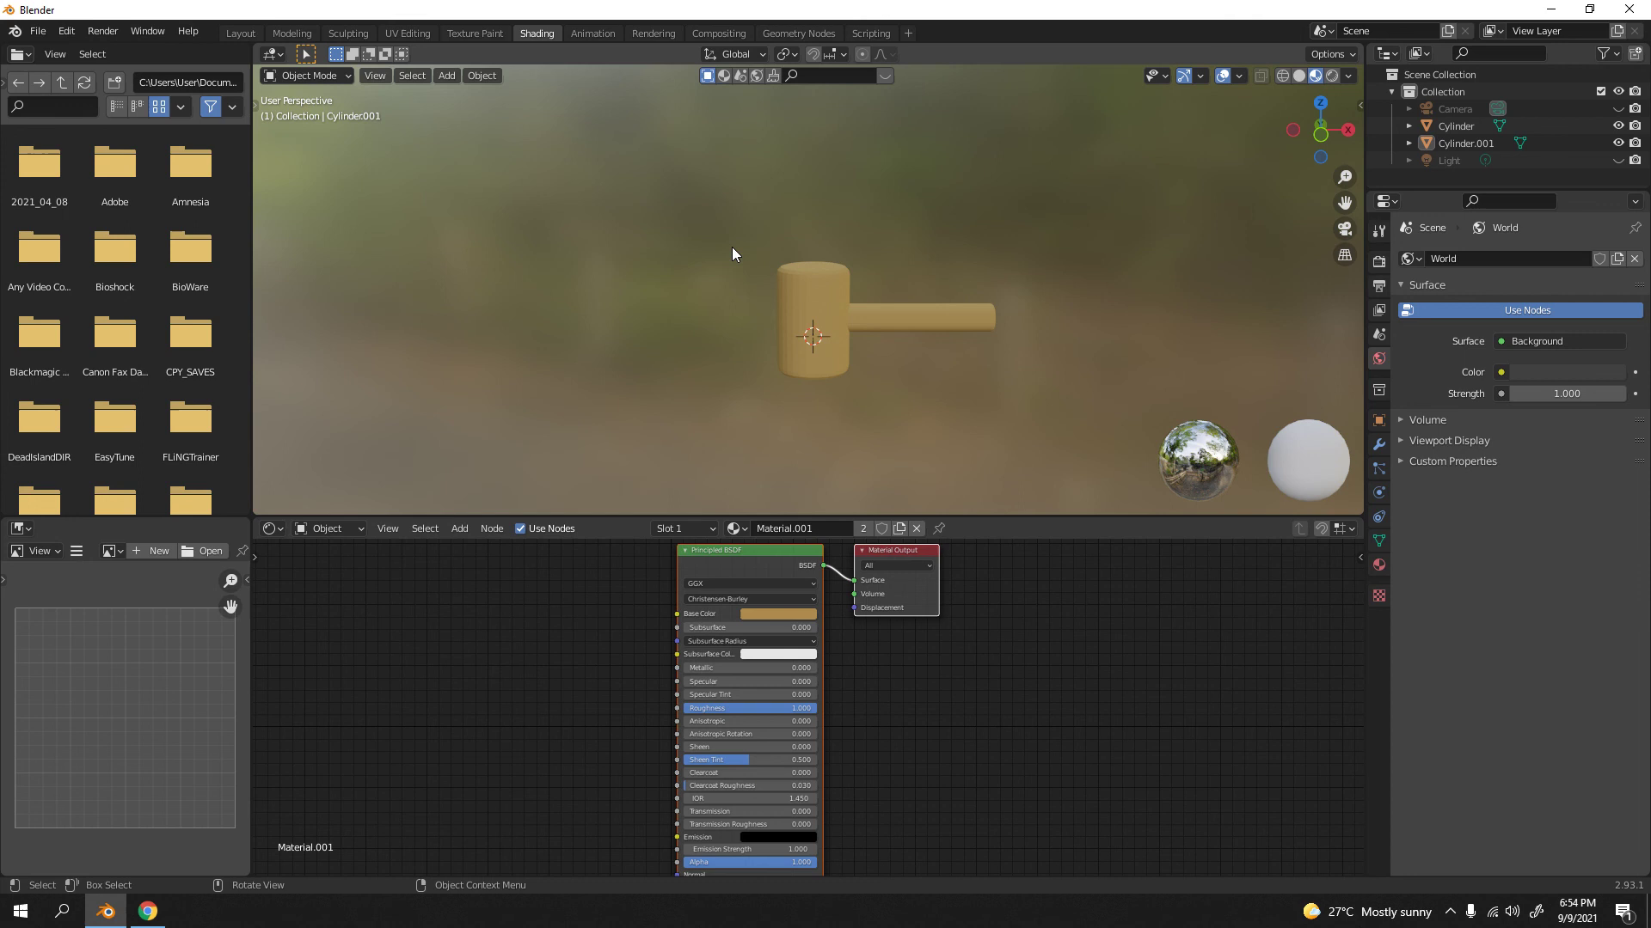
scroll(731, 258, "down", 2)
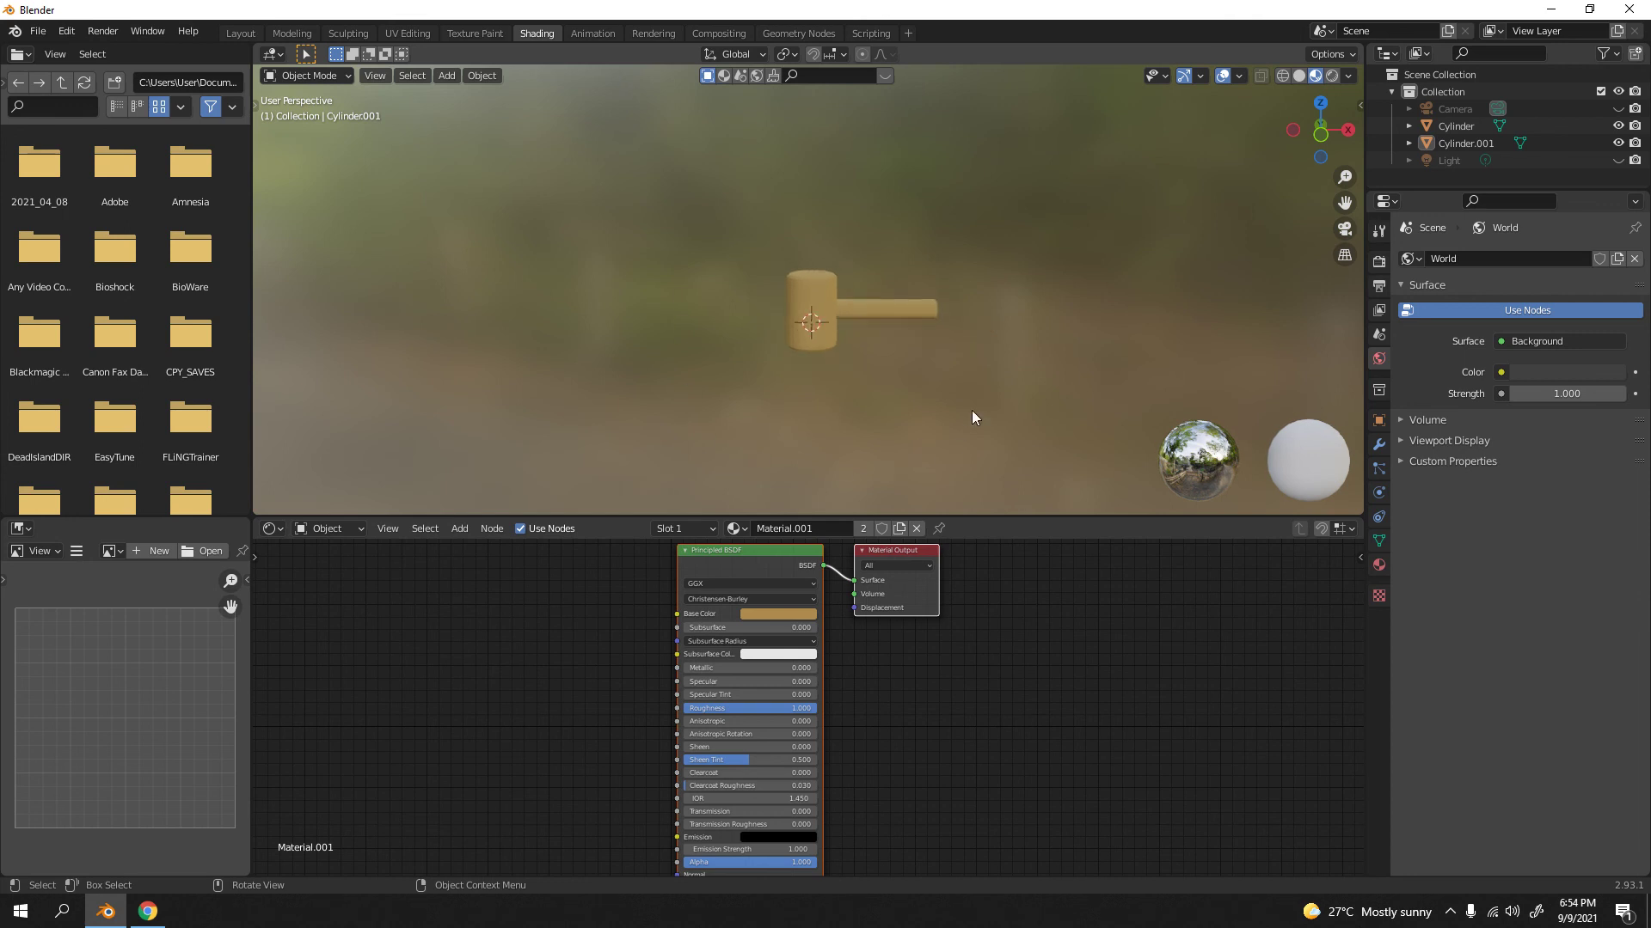
middle_click_drag(995, 385, 966, 405)
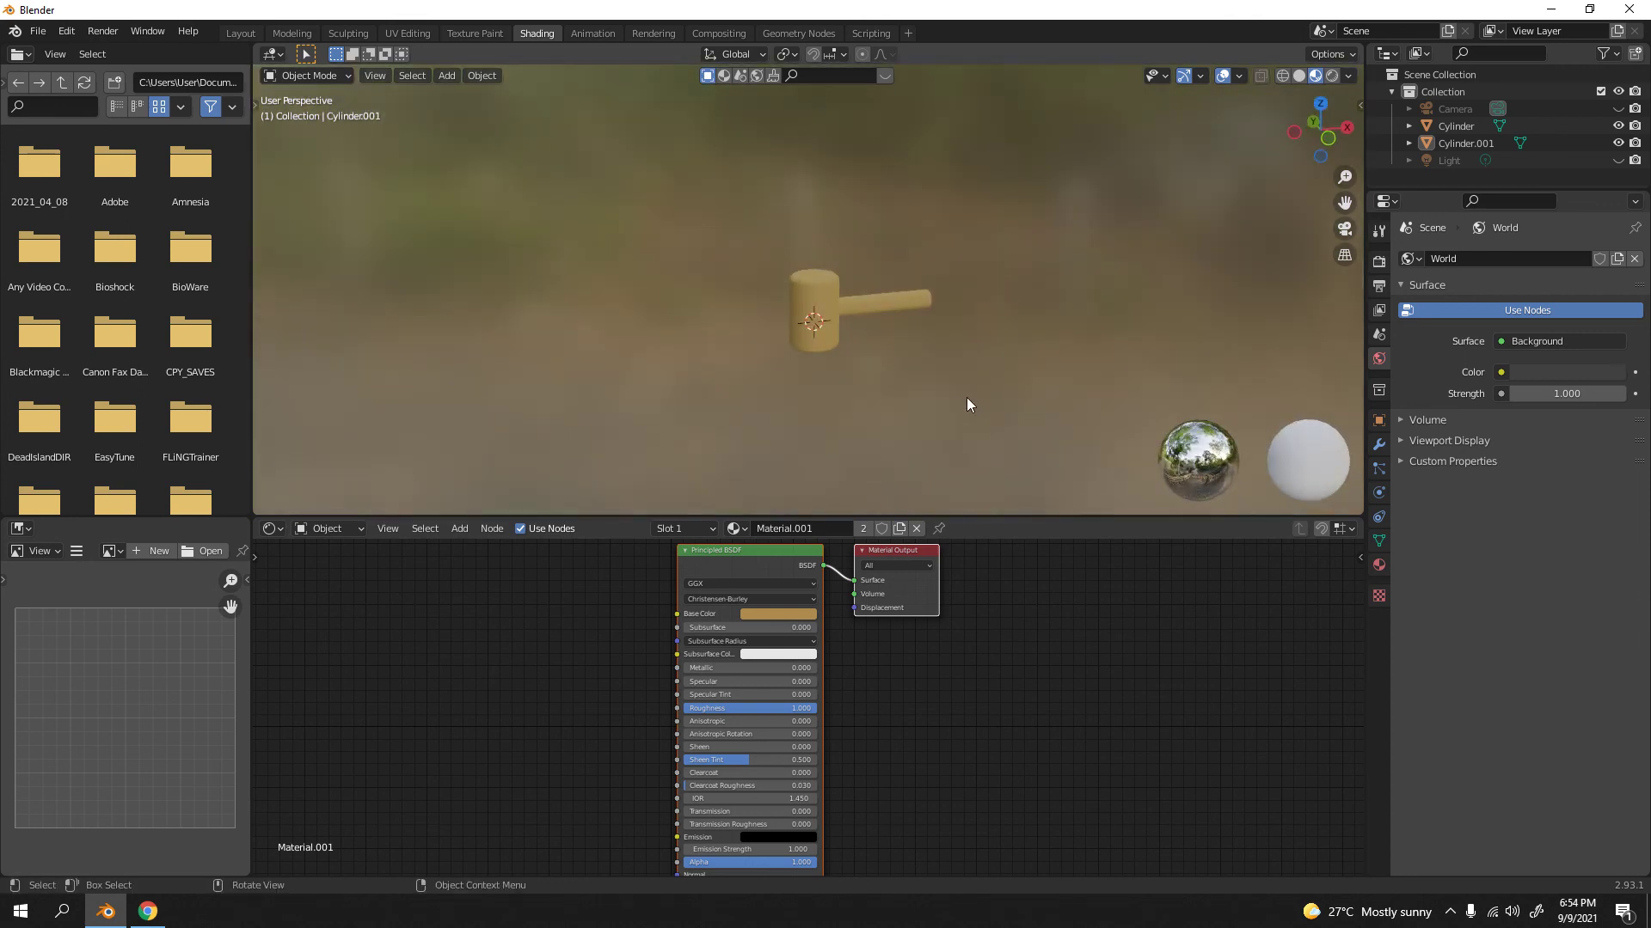
scroll(945, 404, "up", 8)
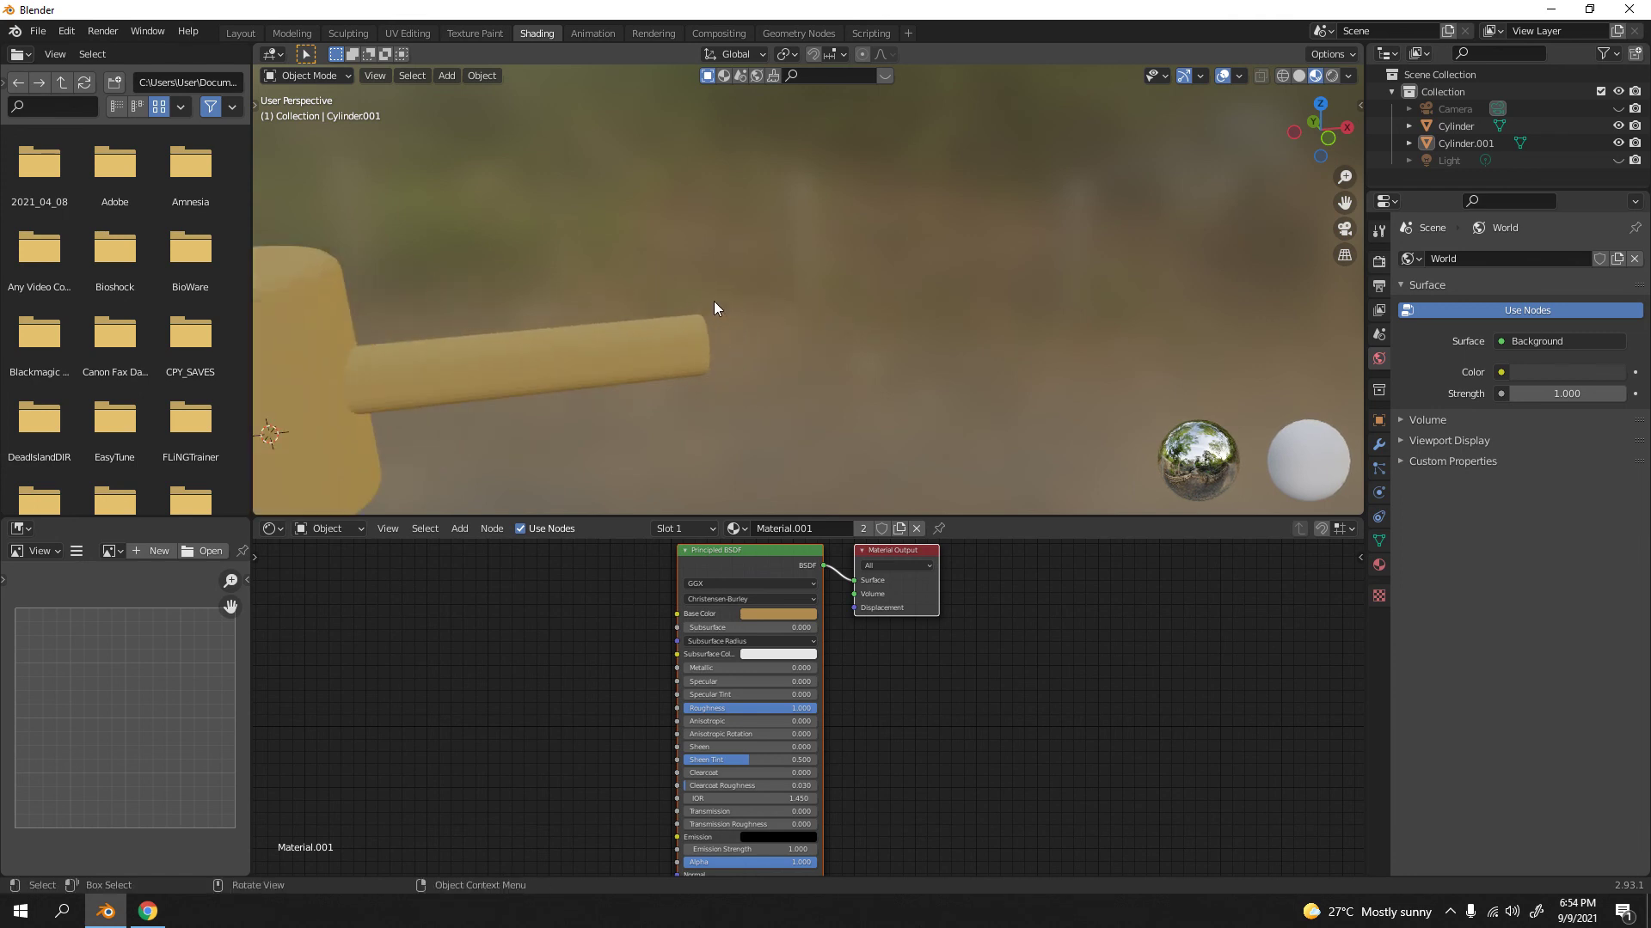
scroll(840, 250, "down", 3)
middle_click_drag(840, 250, 930, 287)
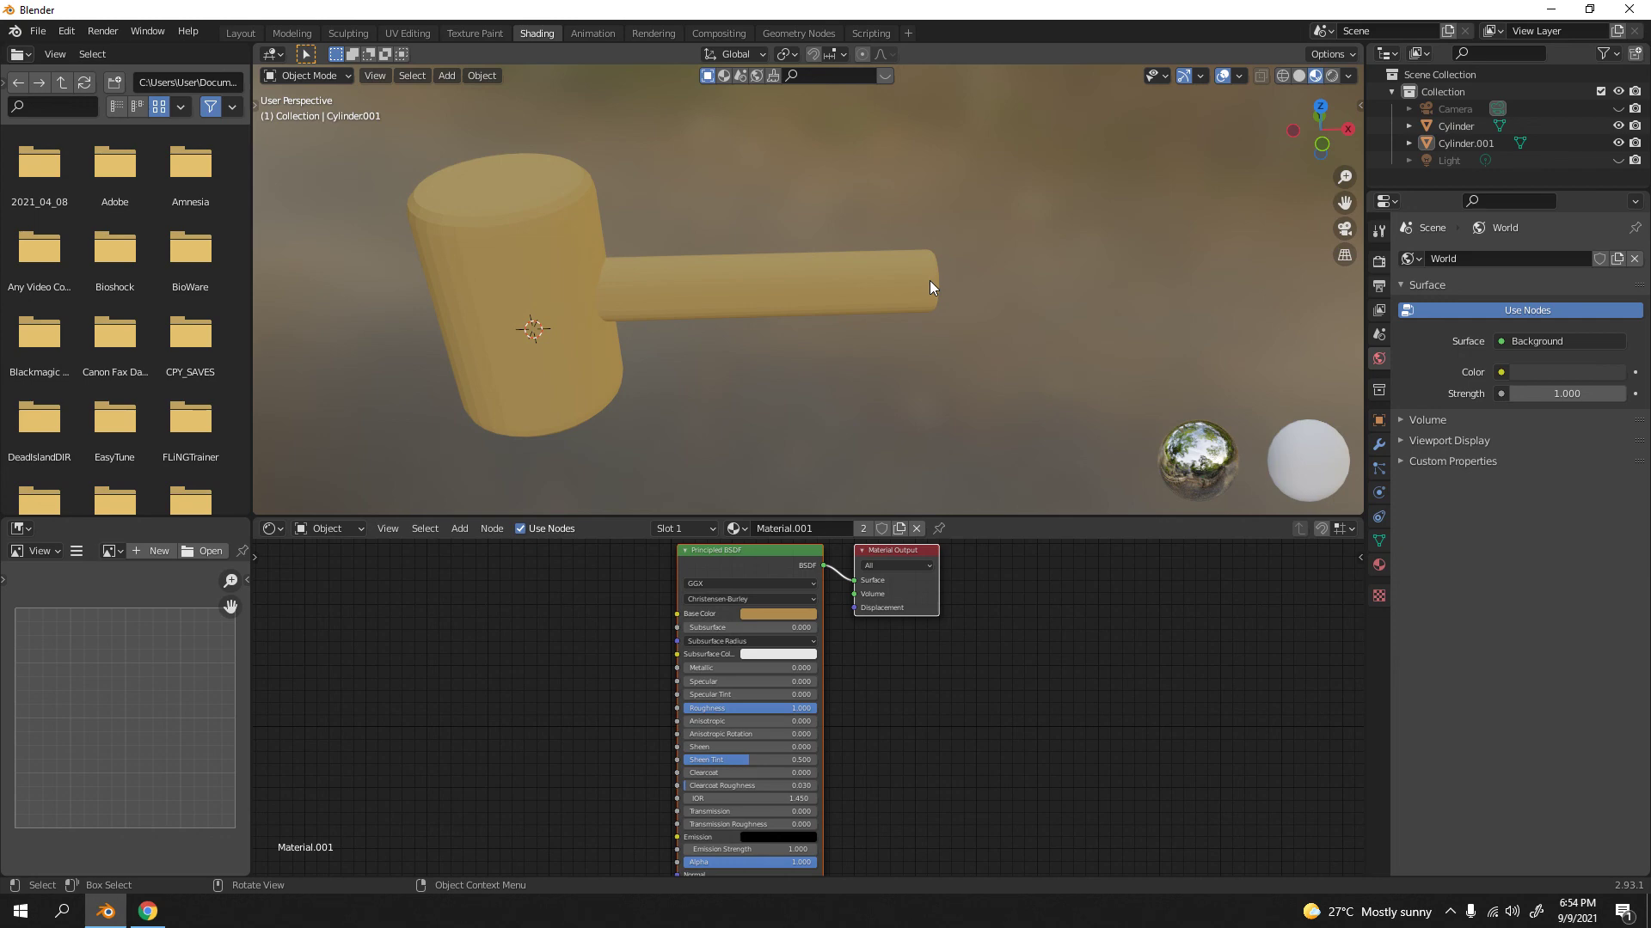
scroll(810, 328, "down", 3)
middle_click_drag(810, 328, 767, 282)
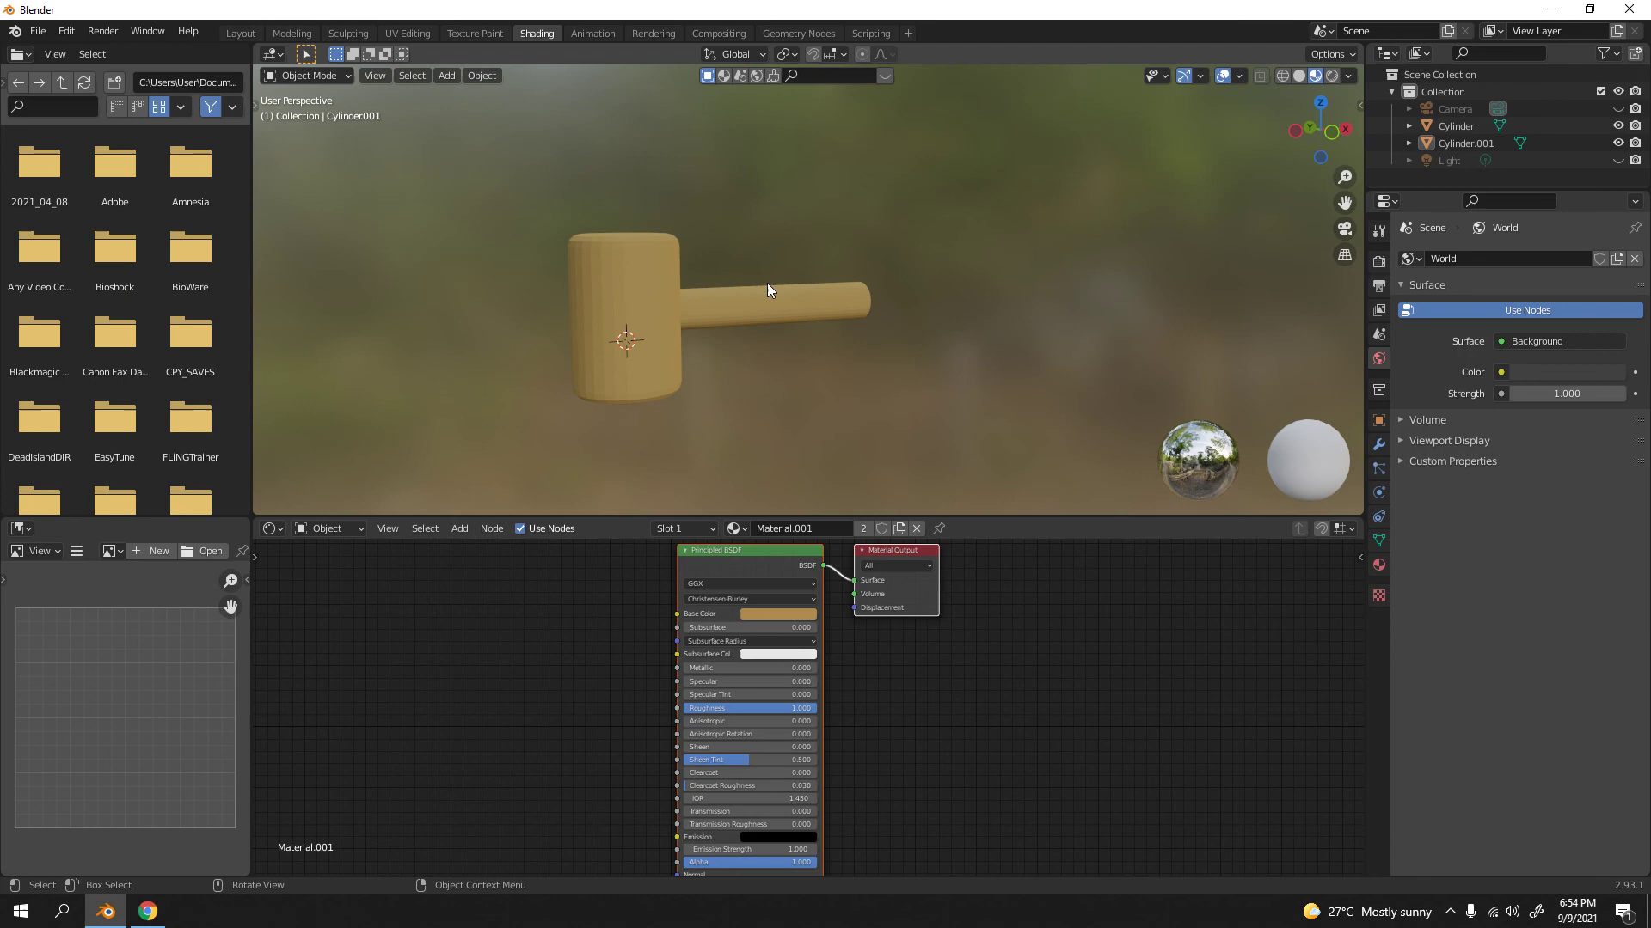